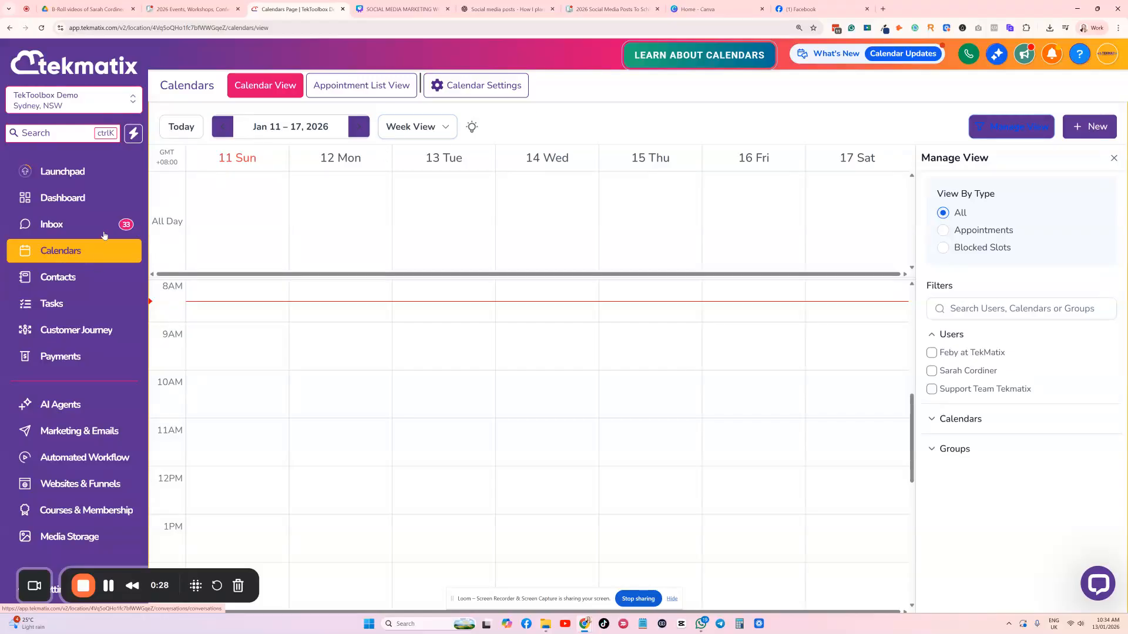
Open the Connections section of the calendar settings and start adding a new third-party connection.
{"action": "left_click", "coordinate": [464, 86]}
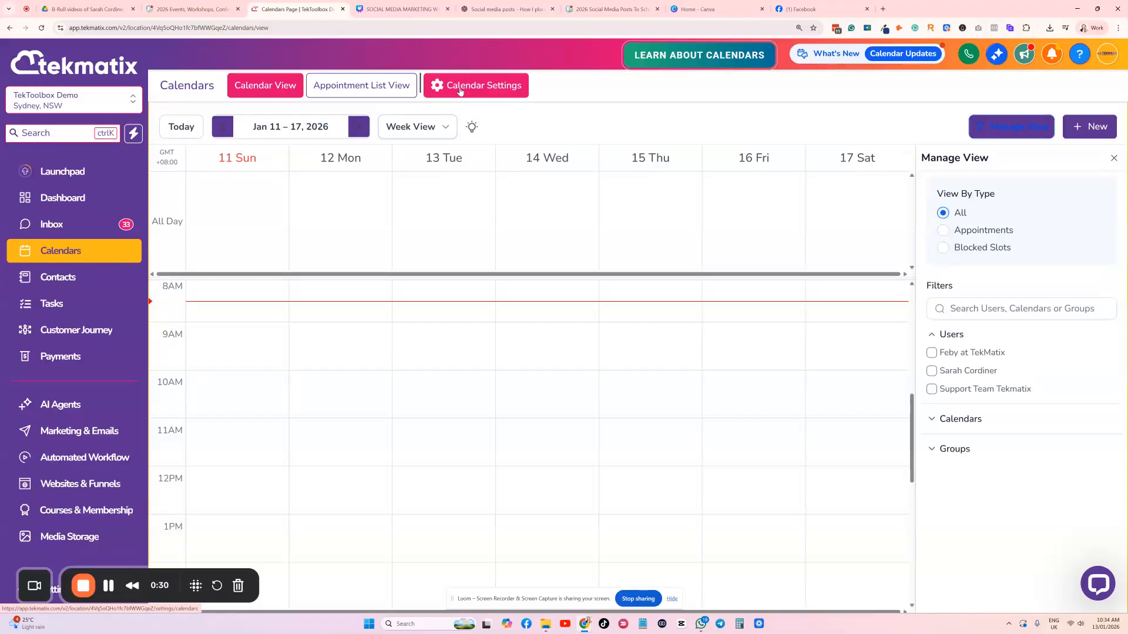
{"action": "left_click", "coordinate": [466, 88]}
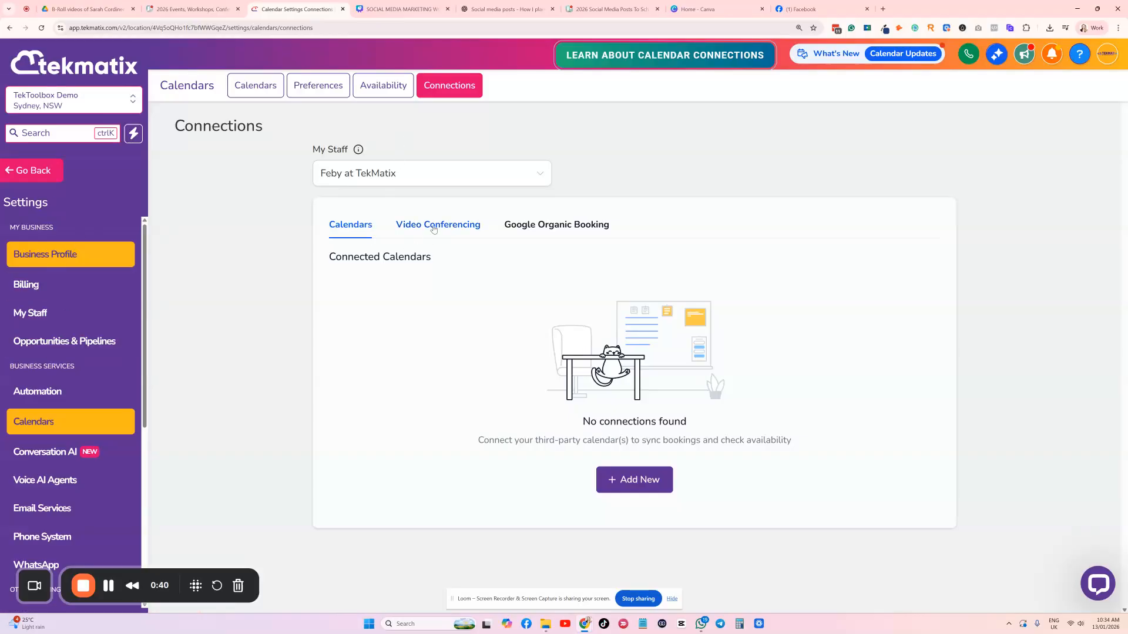
{"action": "left_click", "coordinate": [636, 479]}
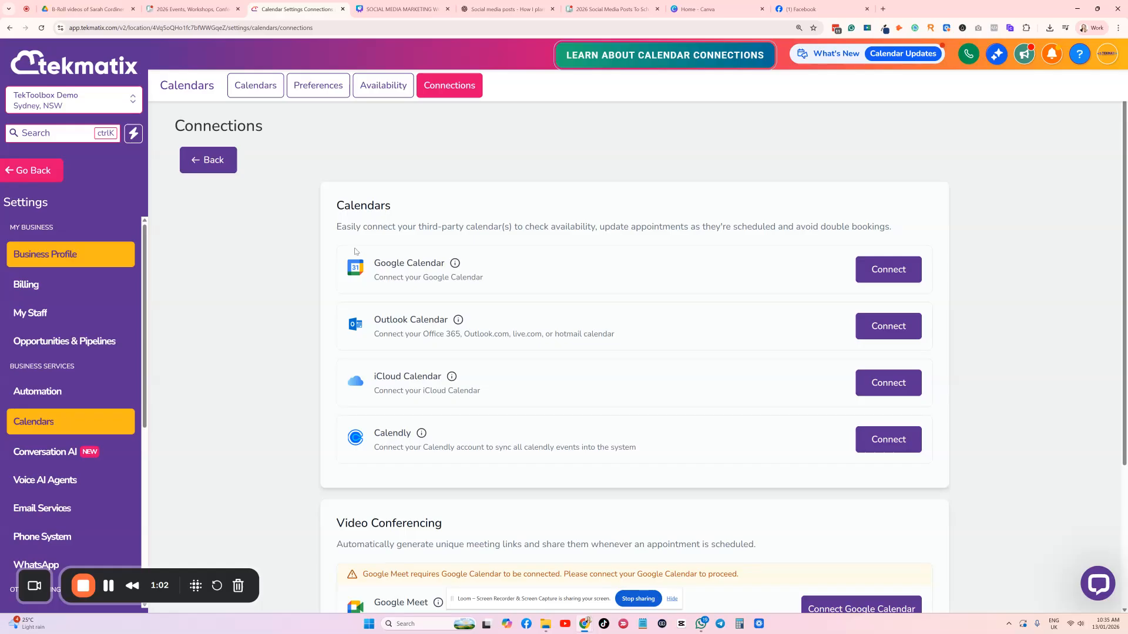
Try to connect Google Calendar, closing the account sign-in window without signing in.
{"action": "left_click", "coordinate": [885, 273]}
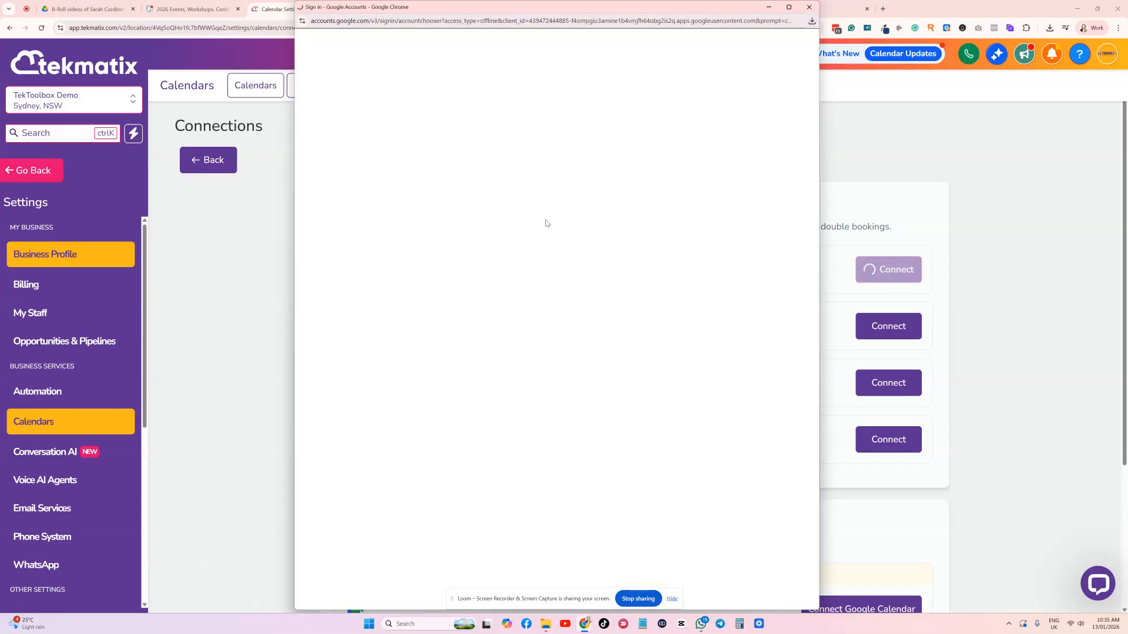
{"action": "left_click", "coordinate": [809, 7]}
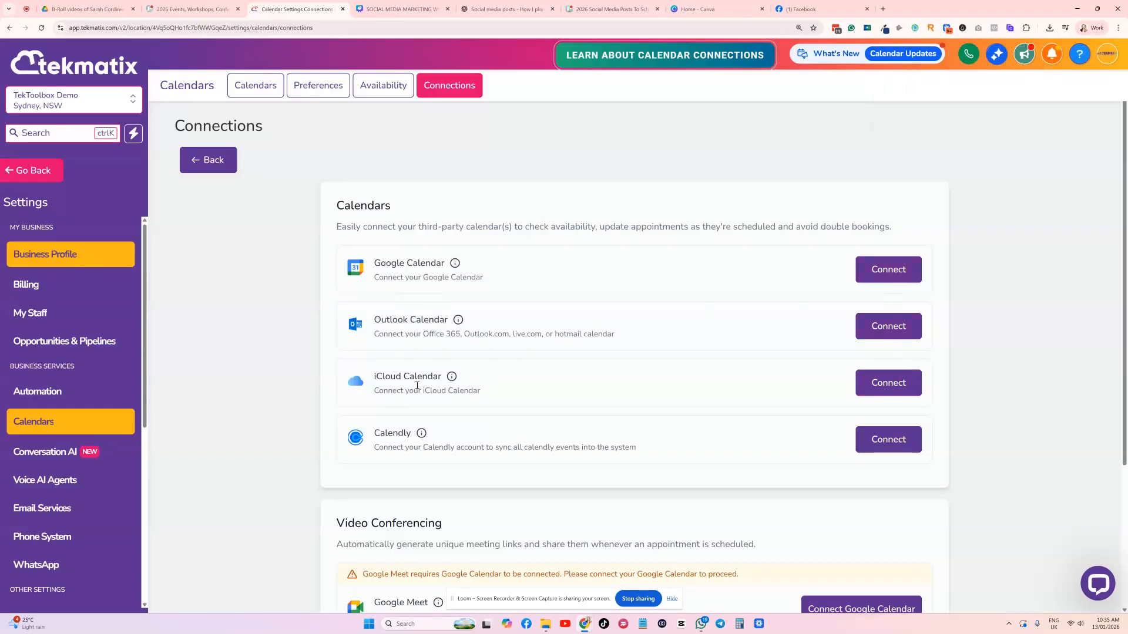
Examine the available calendar and video conferencing integrations, and return to the list of all calendars.
{"action": "scroll", "coordinate": [475, 350], "scroll_direction": "down", "scroll_amount": 3}
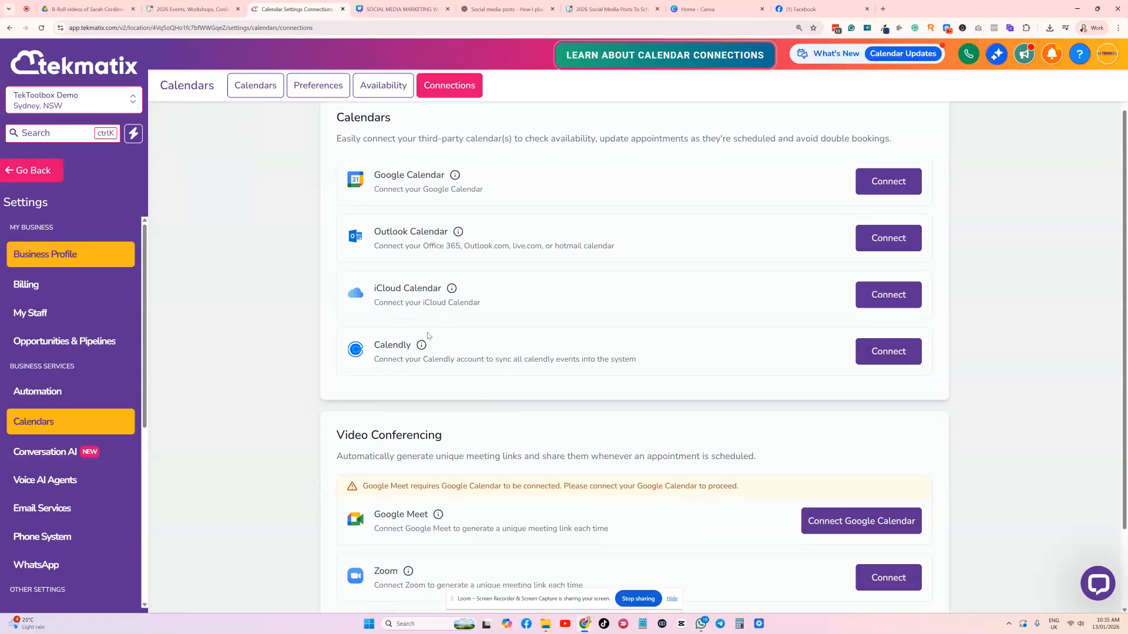
{"action": "scroll", "coordinate": [407, 409], "scroll_direction": "up", "scroll_amount": 3}
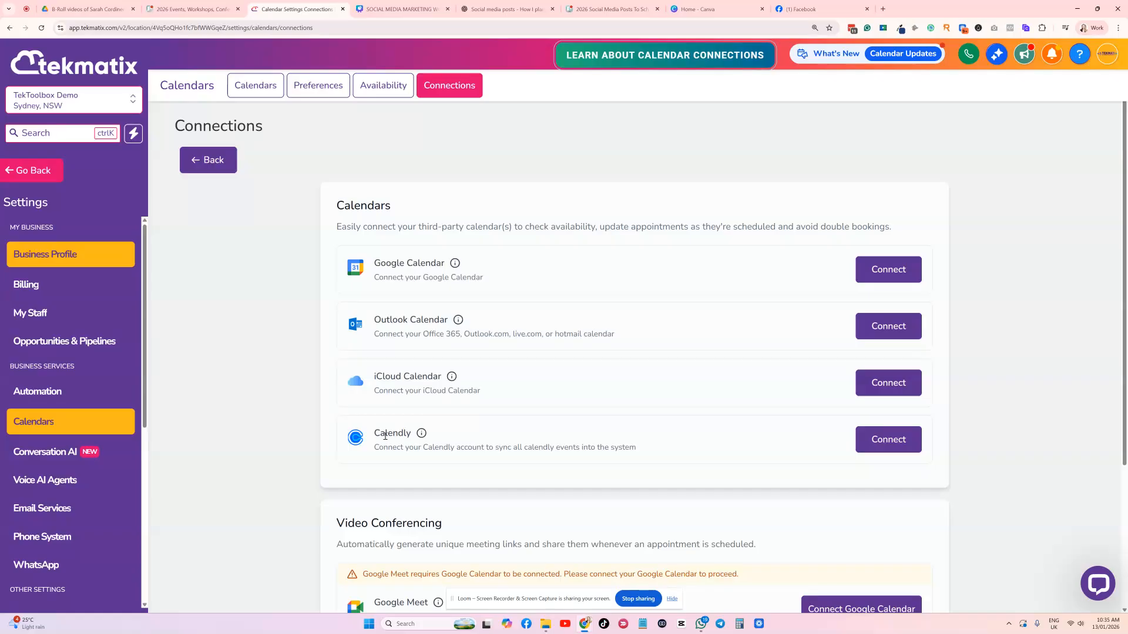
{"action": "scroll", "coordinate": [436, 150], "scroll_direction": "down", "scroll_amount": 3}
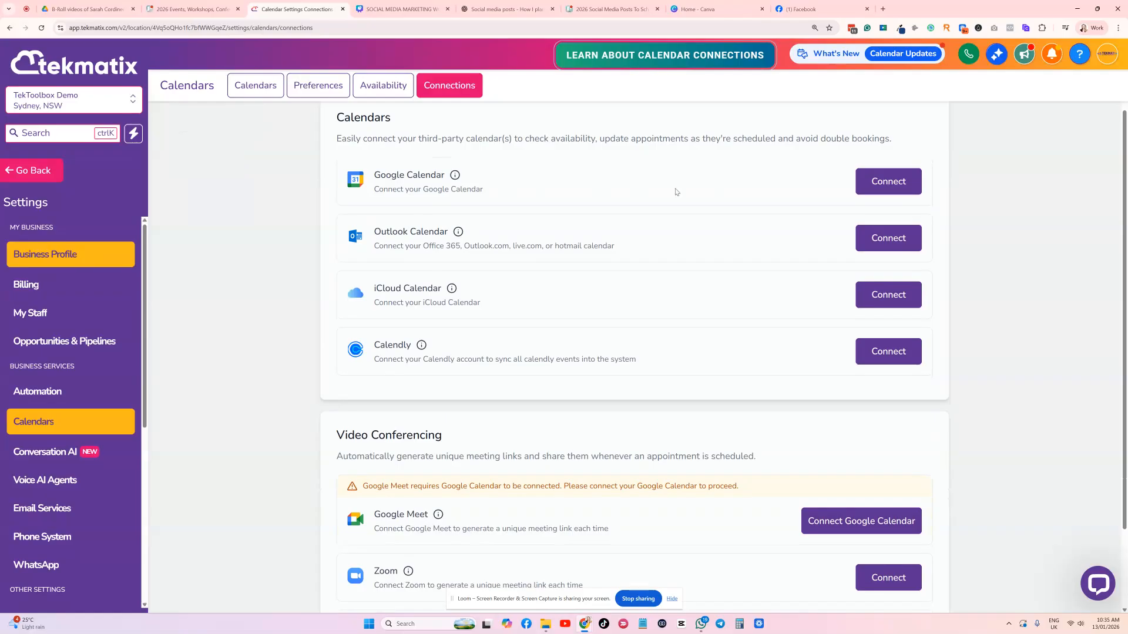
{"action": "scroll", "coordinate": [869, 315], "scroll_direction": "down", "scroll_amount": 3}
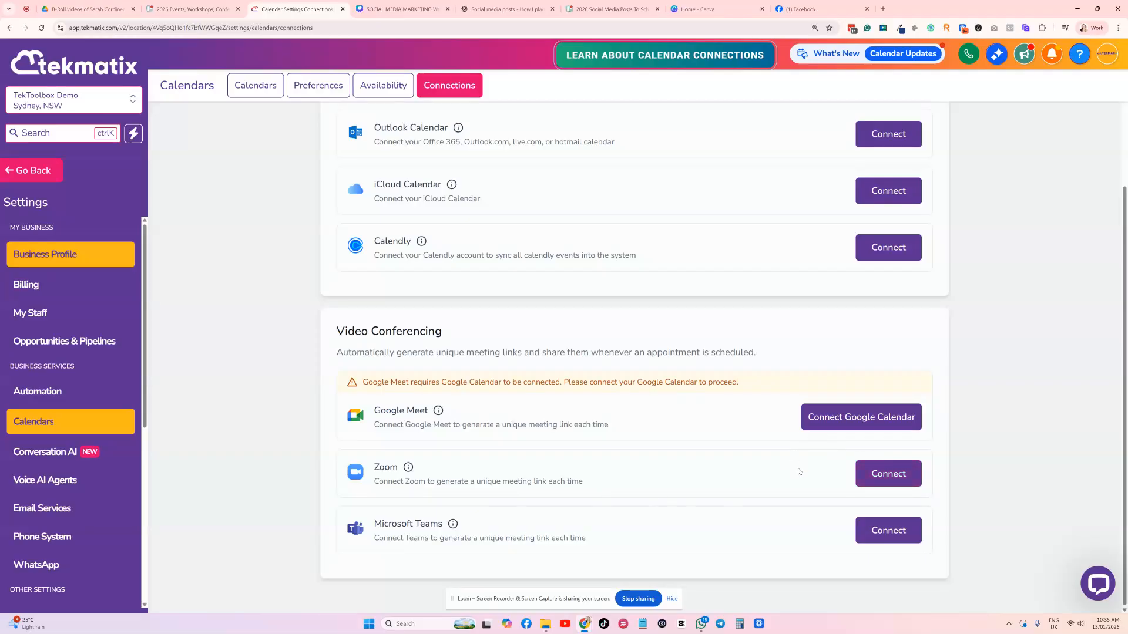
{"action": "scroll", "coordinate": [649, 390], "scroll_direction": "up", "scroll_amount": 3}
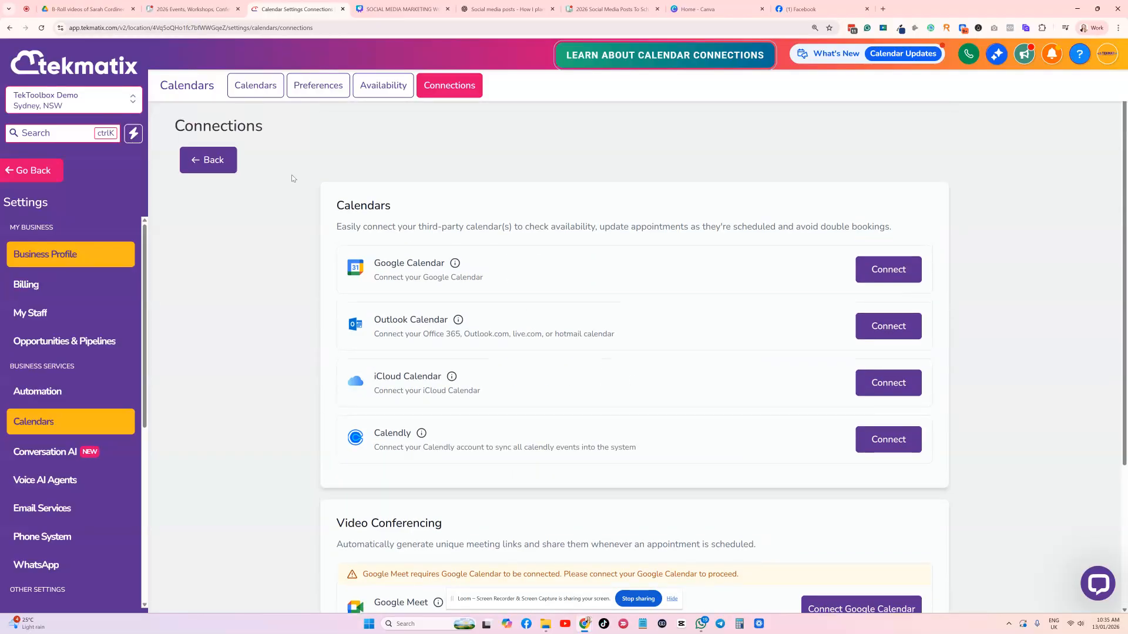
{"action": "left_click", "coordinate": [211, 167]}
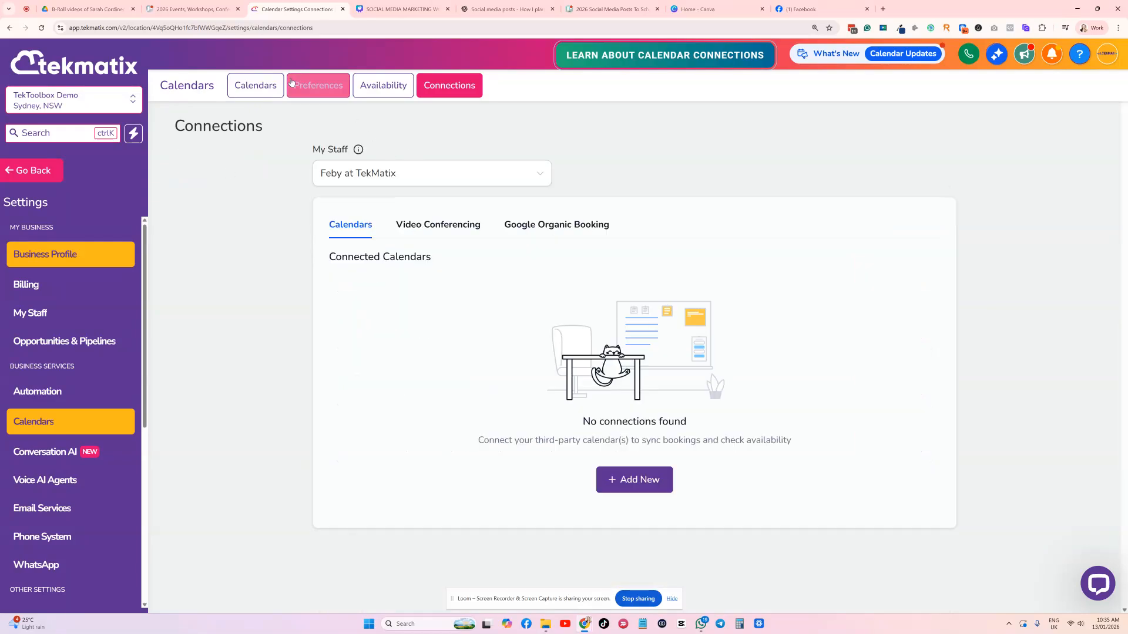
{"action": "left_click", "coordinate": [248, 87]}
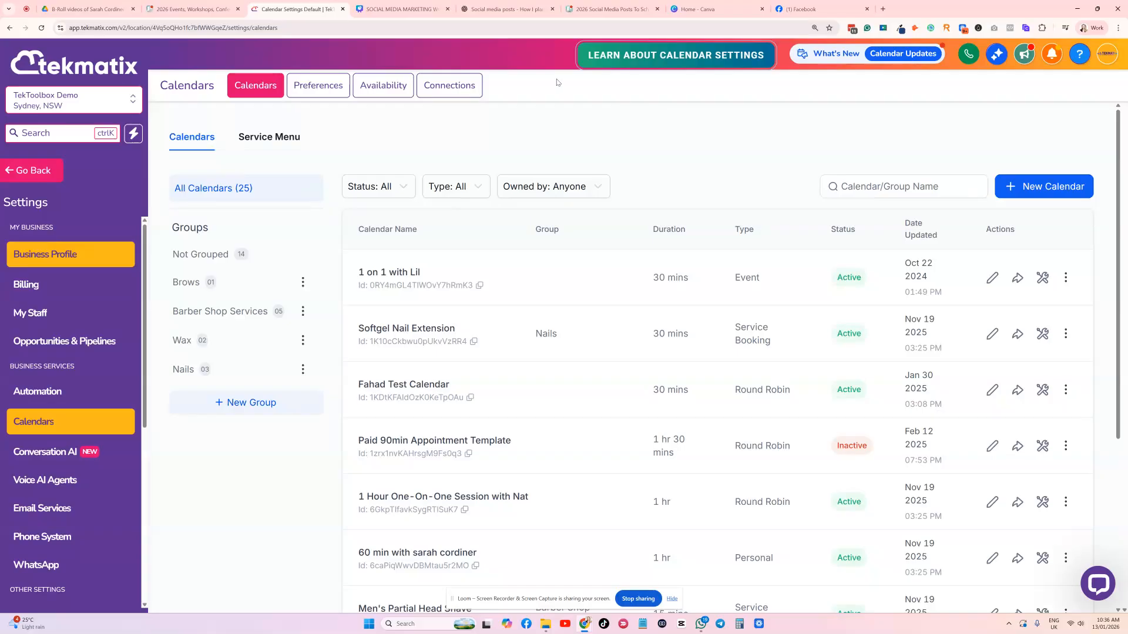
Leave the settings for the main dashboard and open the Hire a Tekspert booking page.
{"action": "left_click", "coordinate": [28, 179]}
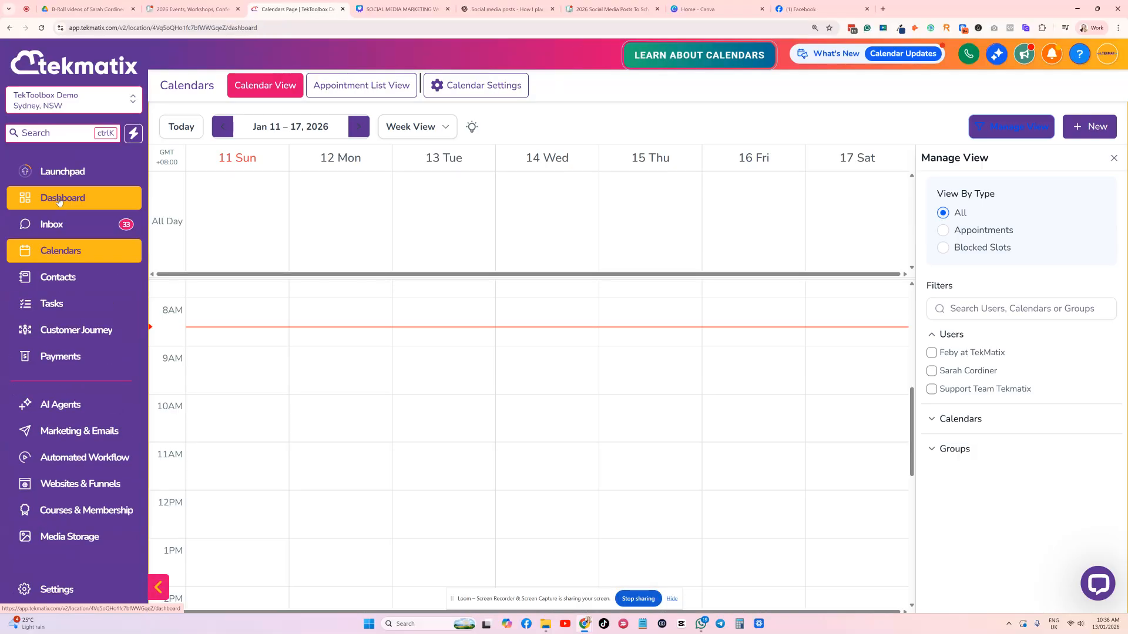
{"action": "left_click", "coordinate": [57, 203]}
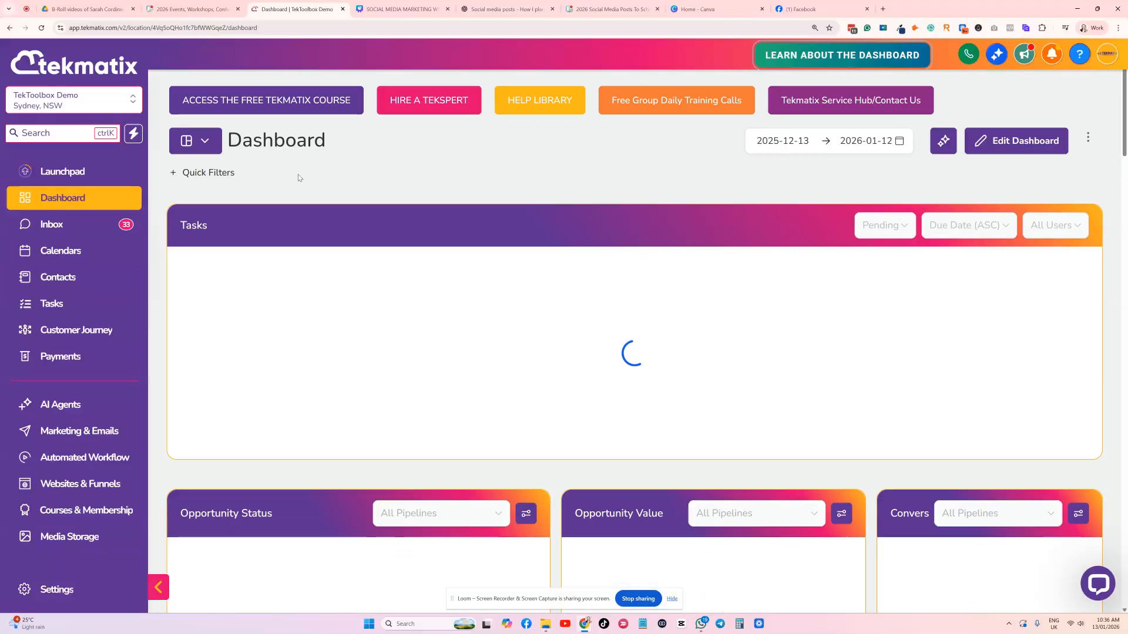
{"action": "left_click", "coordinate": [420, 101]}
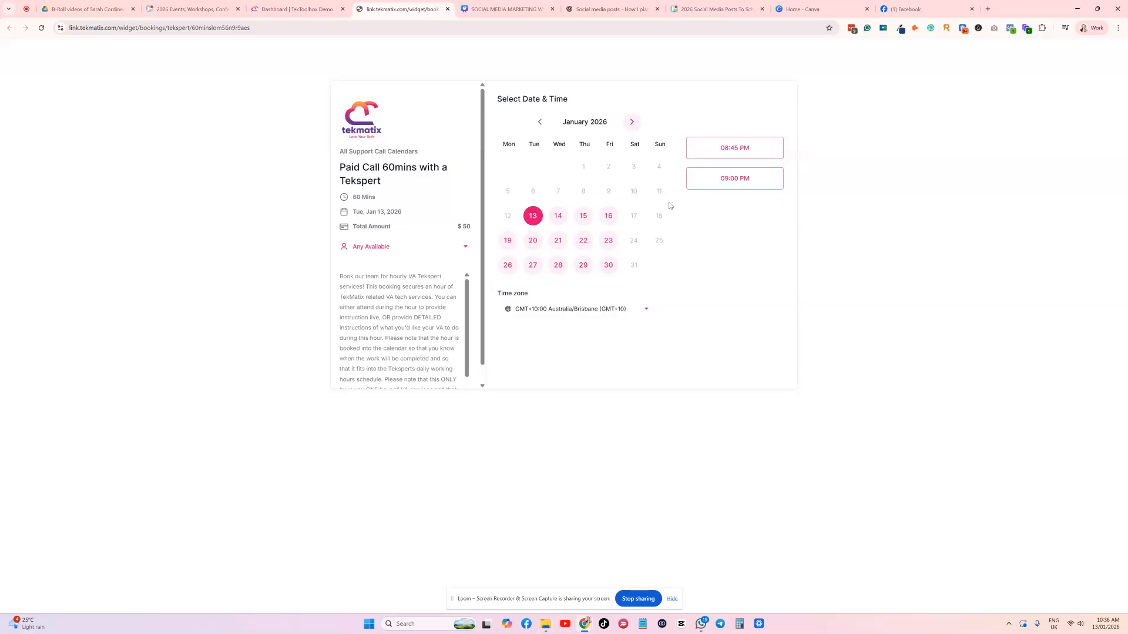
Select the 12:30 PM slot on Thursday, January 15, 2026 for the paid 60-minute Tekspert call.
{"action": "left_click", "coordinate": [583, 216]}
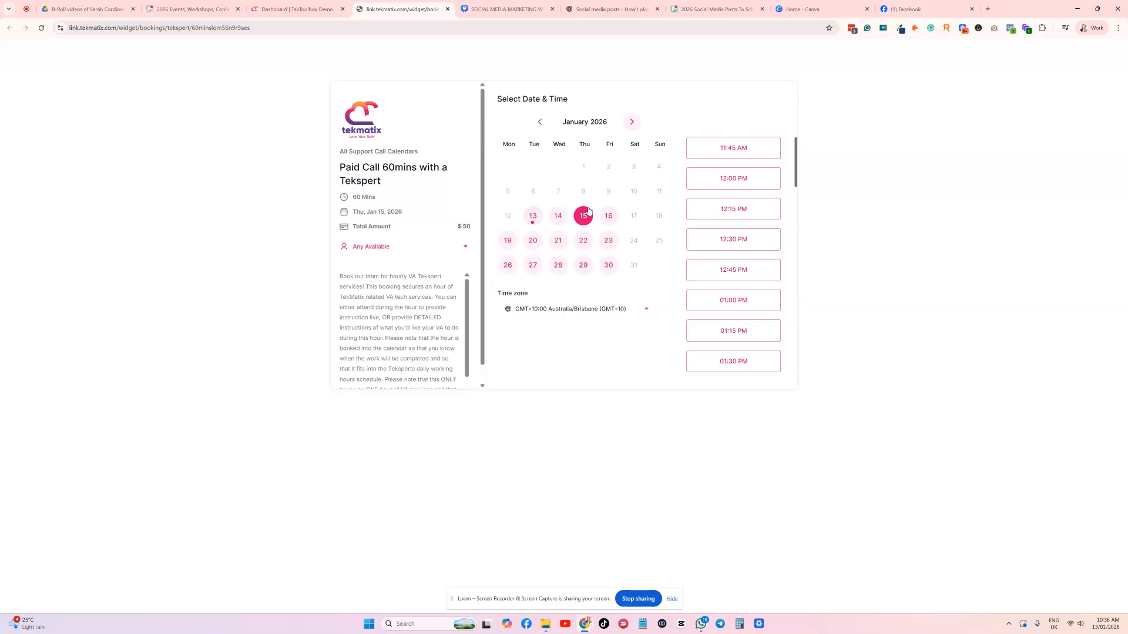
{"action": "scroll", "coordinate": [738, 190], "scroll_direction": "down", "scroll_amount": 1}
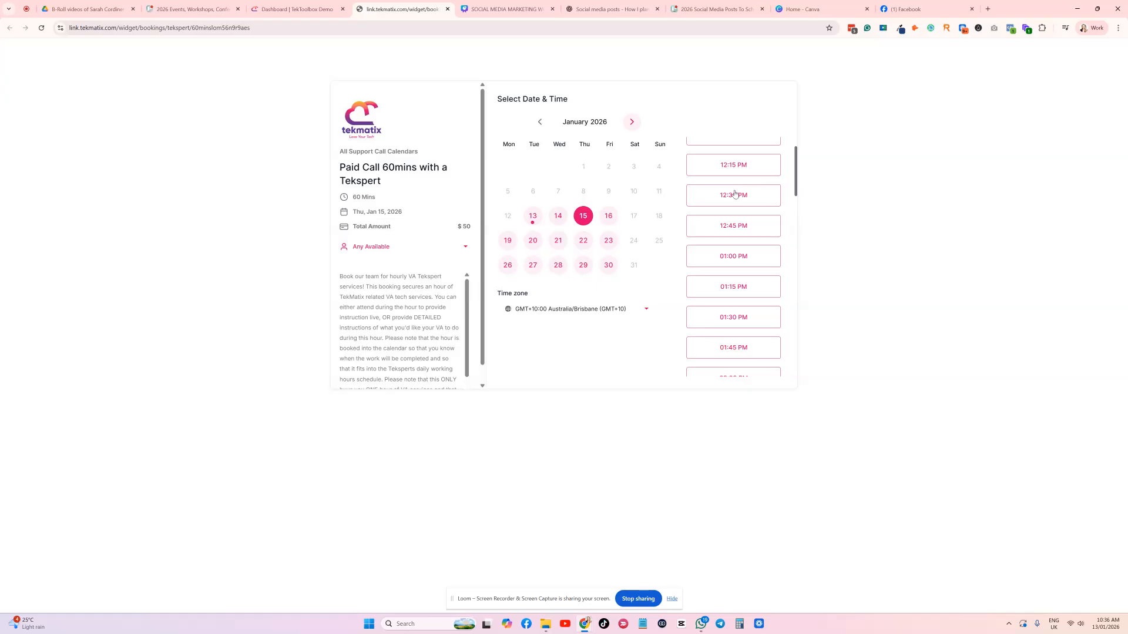
{"action": "left_click", "coordinate": [734, 195]}
{"action": "left_click", "coordinate": [755, 195]}
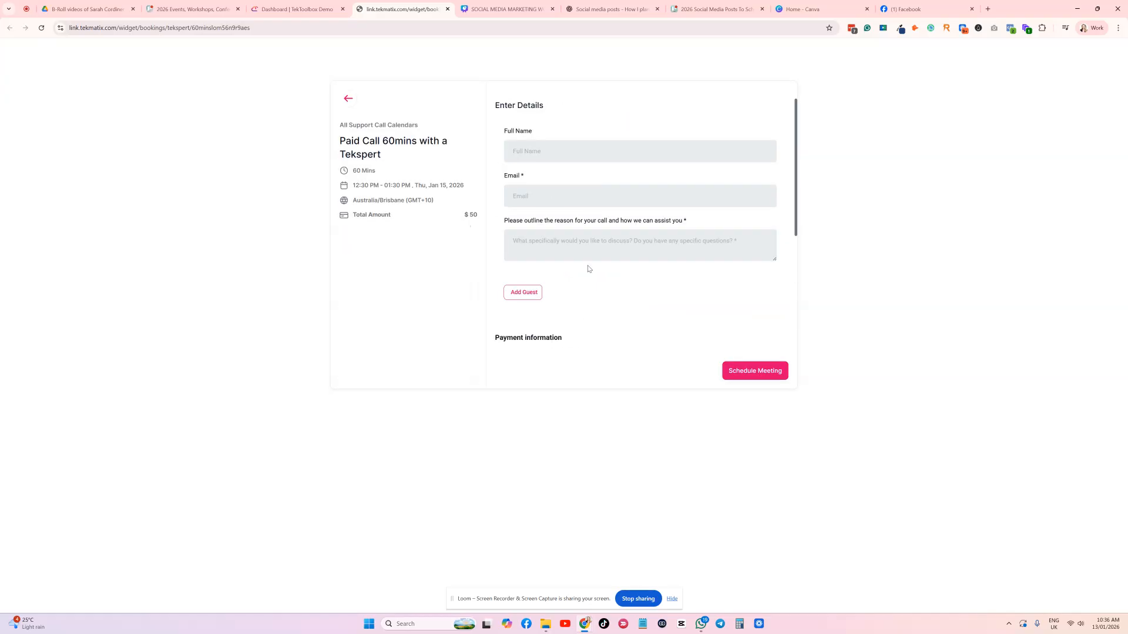
Examine the booking's contact and payment fields, and return to the date and time selection.
{"action": "scroll", "coordinate": [573, 326], "scroll_direction": "down", "scroll_amount": 3}
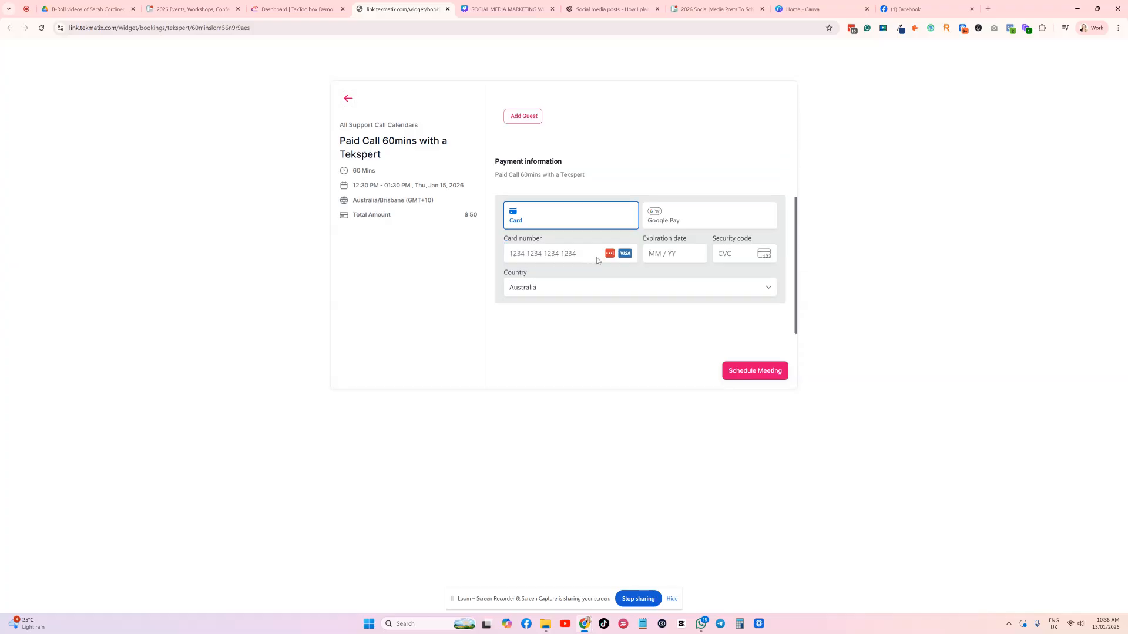
{"action": "scroll", "coordinate": [564, 279], "scroll_direction": "up", "scroll_amount": 3}
{"action": "left_click", "coordinate": [348, 100]}
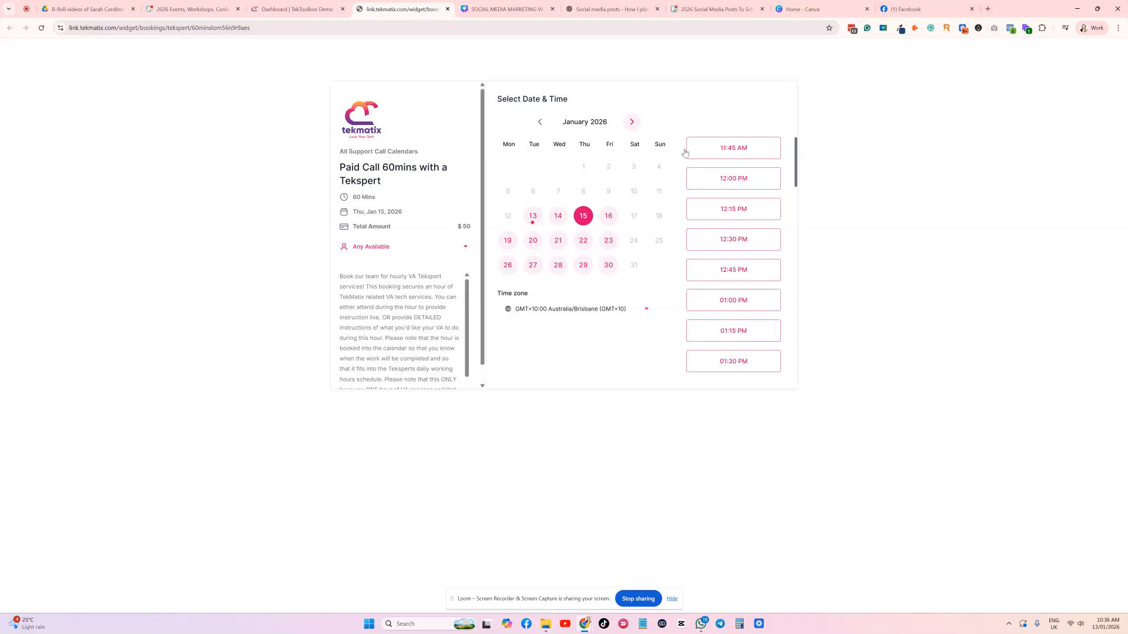
Search the web in a new tab for "sarahcordiner contact".
{"action": "left_click", "coordinate": [987, 9]}
{"action": "type", "text": "sarahcor"}
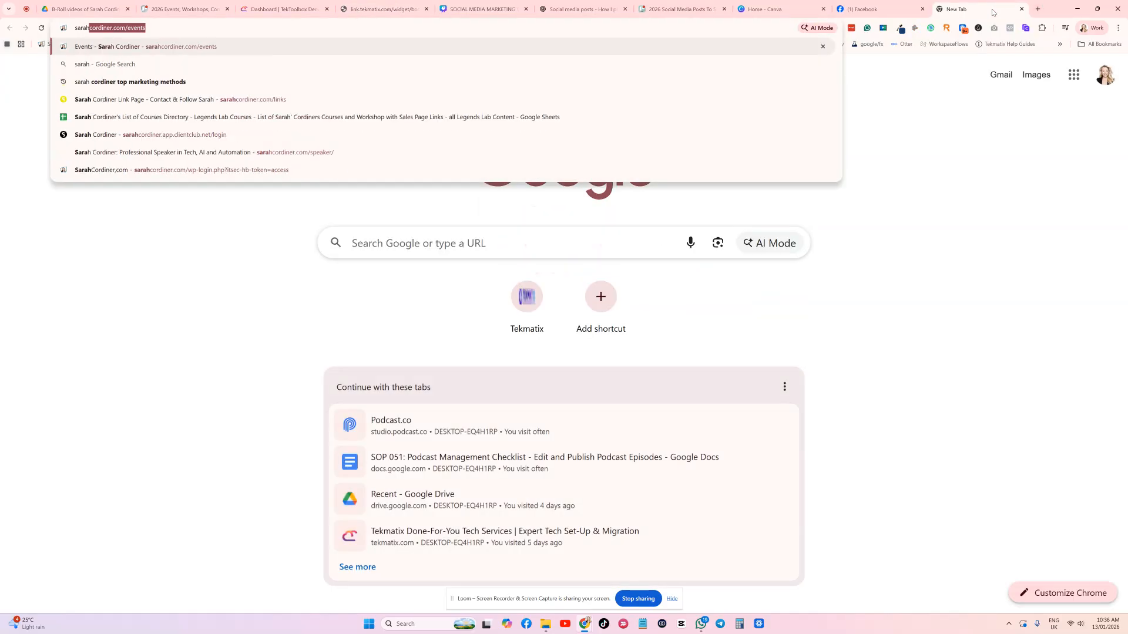
{"action": "type", "text": "diner contact"}
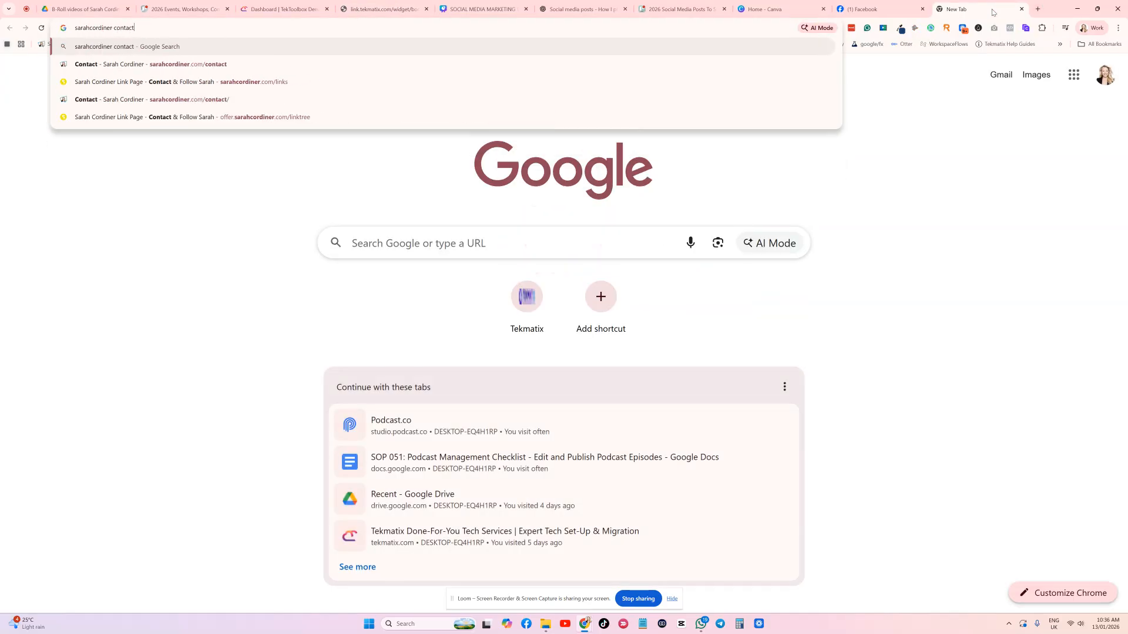
{"action": "key", "text": "Return"}
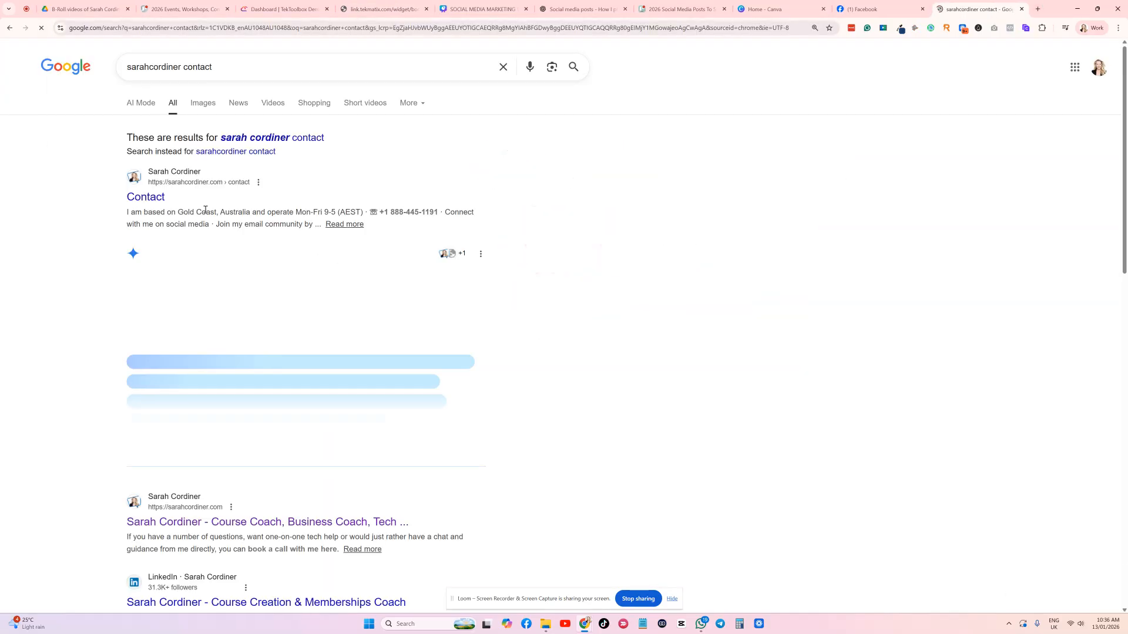
Open the Sarah Cordiner website's call booking page and follow its option to book a call with Sarah.
{"action": "scroll", "coordinate": [261, 352], "scroll_direction": "down", "scroll_amount": 2}
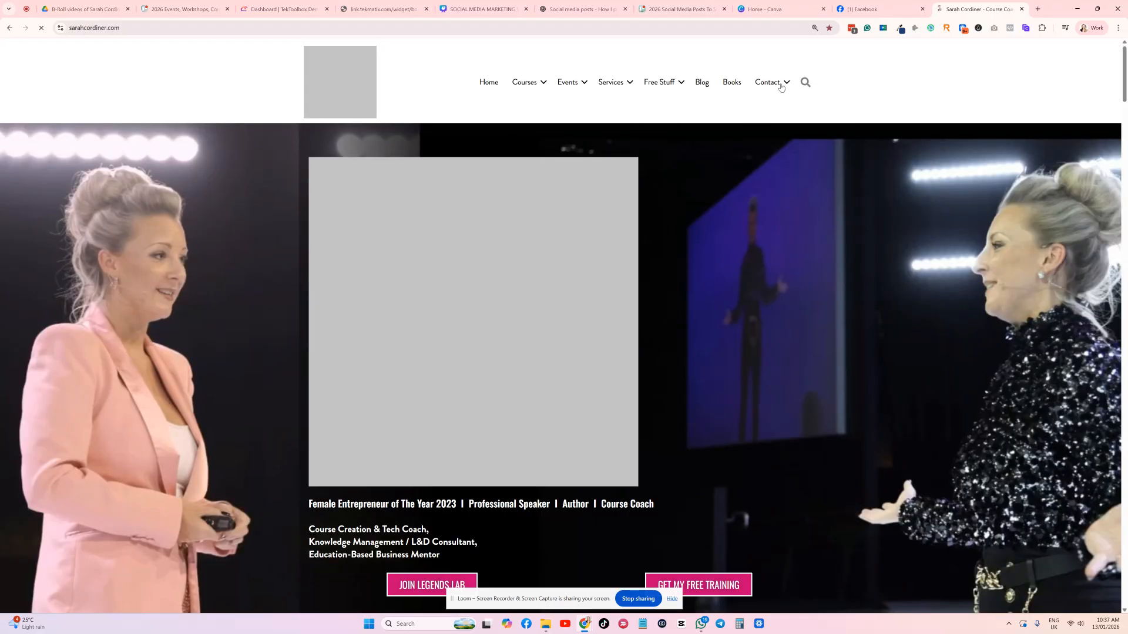
{"action": "mouse_move", "coordinate": [778, 83]}
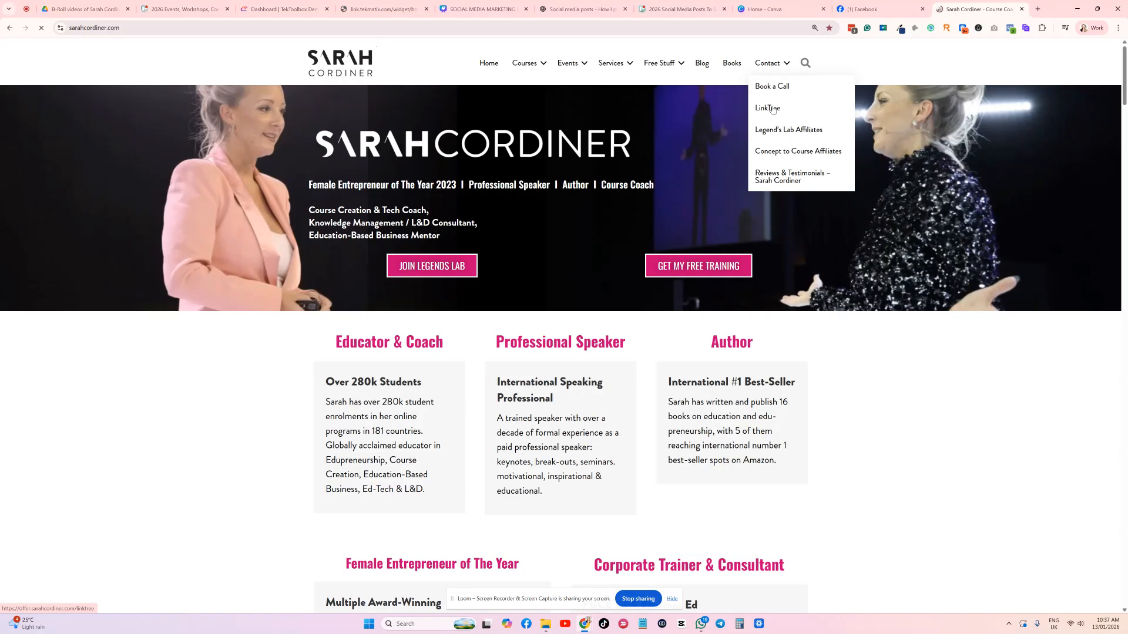
{"action": "left_click", "coordinate": [773, 106]}
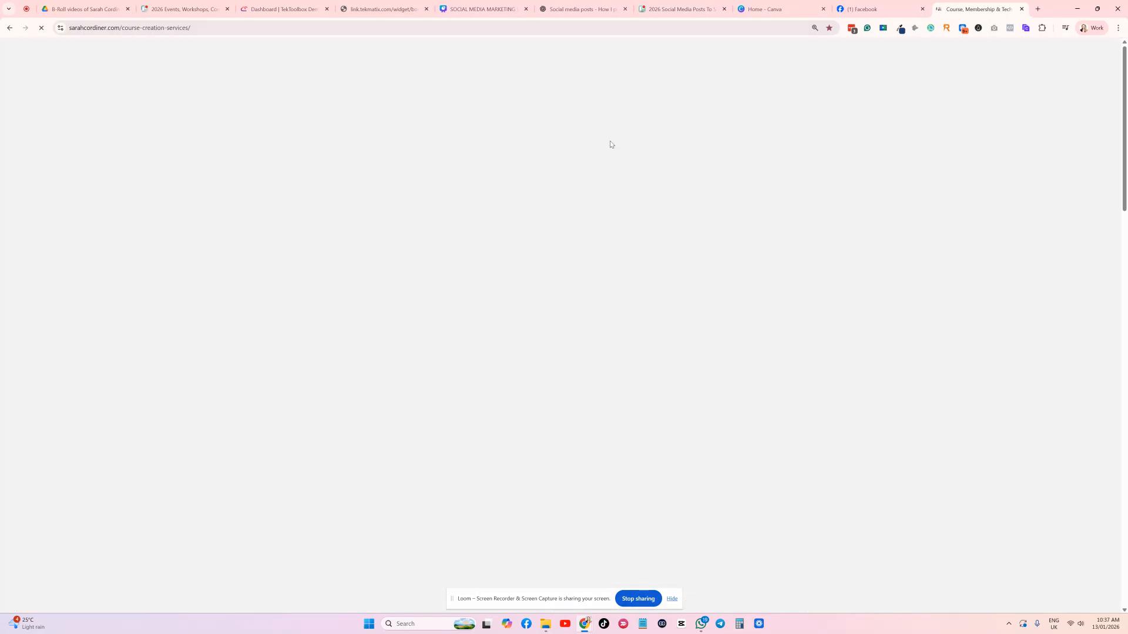
{"action": "scroll", "coordinate": [450, 205], "scroll_direction": "down", "scroll_amount": 15}
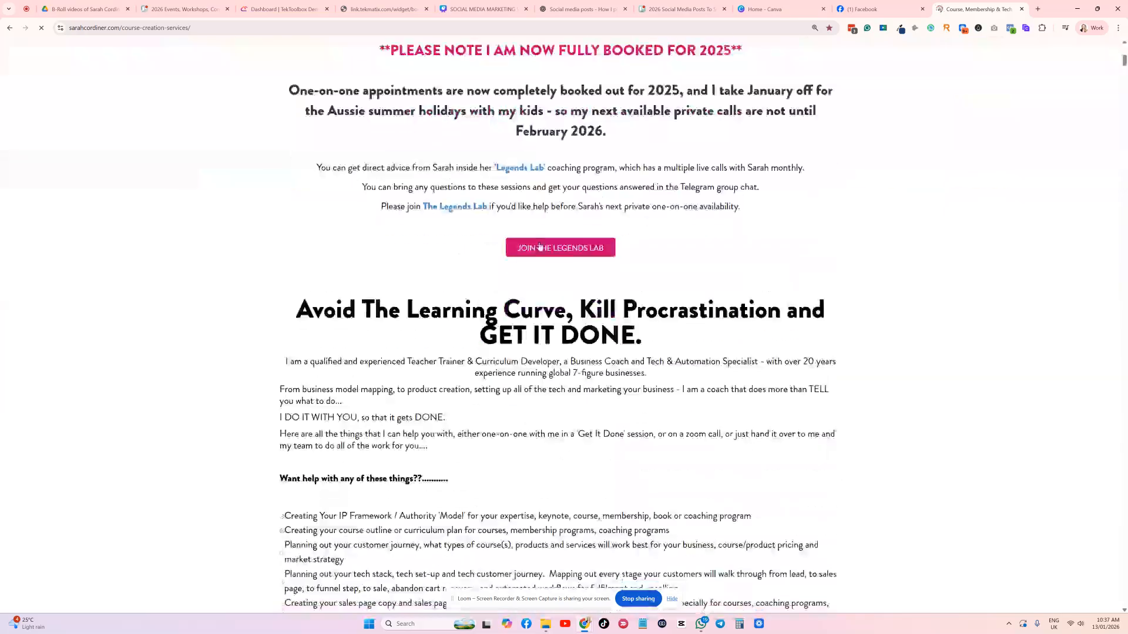
{"action": "scroll", "coordinate": [537, 242], "scroll_direction": "down", "scroll_amount": 3}
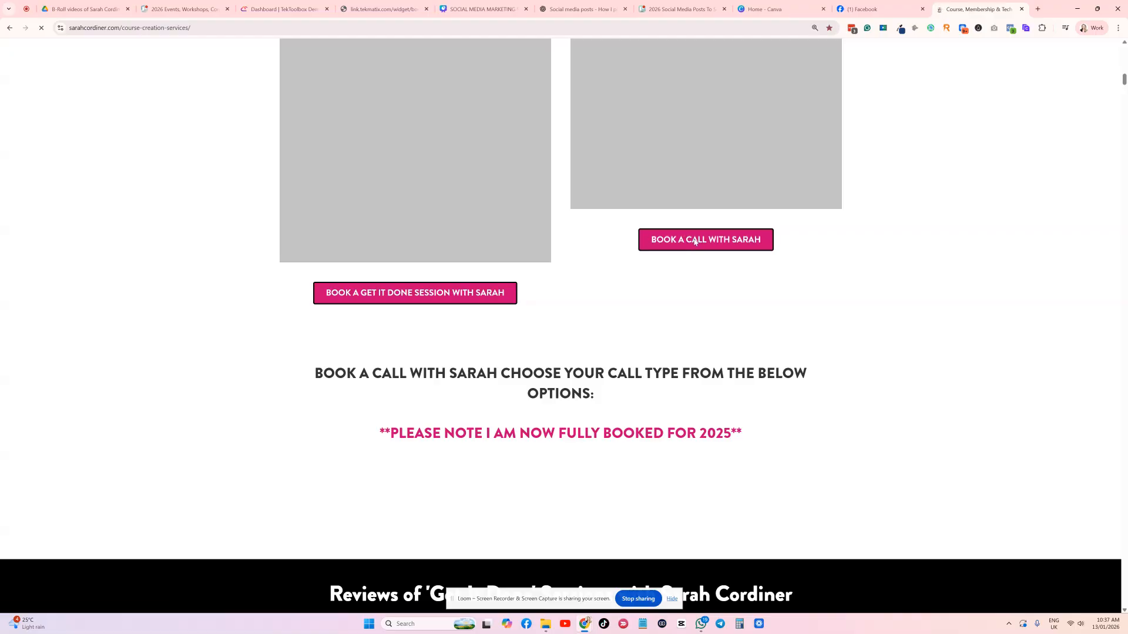
{"action": "left_click", "coordinate": [695, 242]}
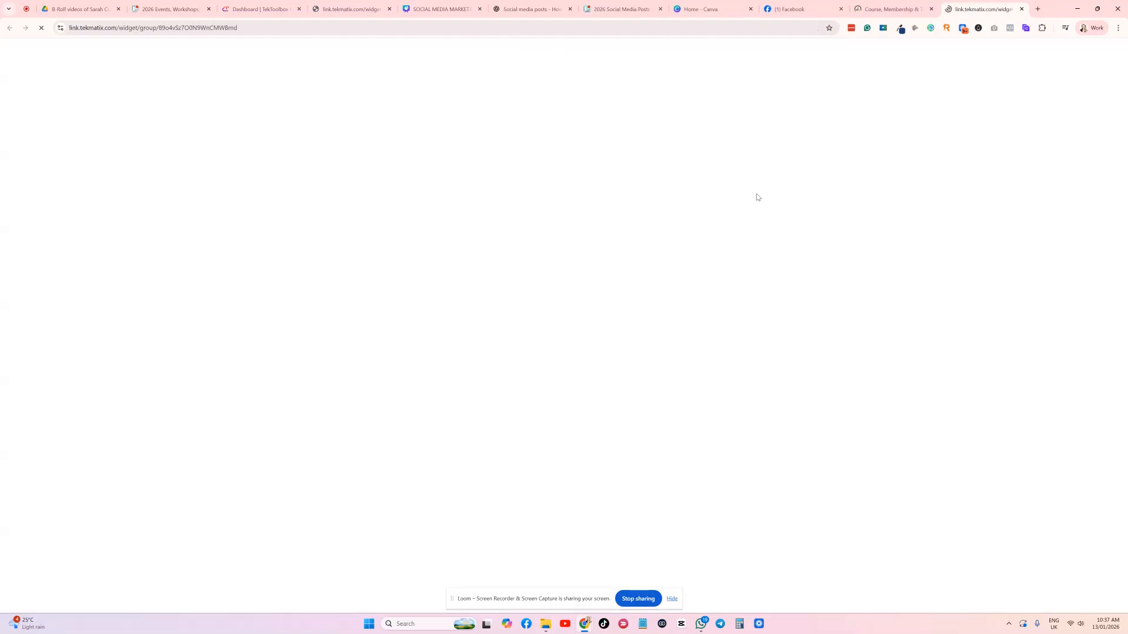
Examine the call types offered in the booking group, including their durations and prices.
{"action": "scroll", "coordinate": [537, 194], "scroll_direction": "down", "scroll_amount": 1}
{"action": "scroll", "coordinate": [488, 176], "scroll_direction": "up", "scroll_amount": 1}
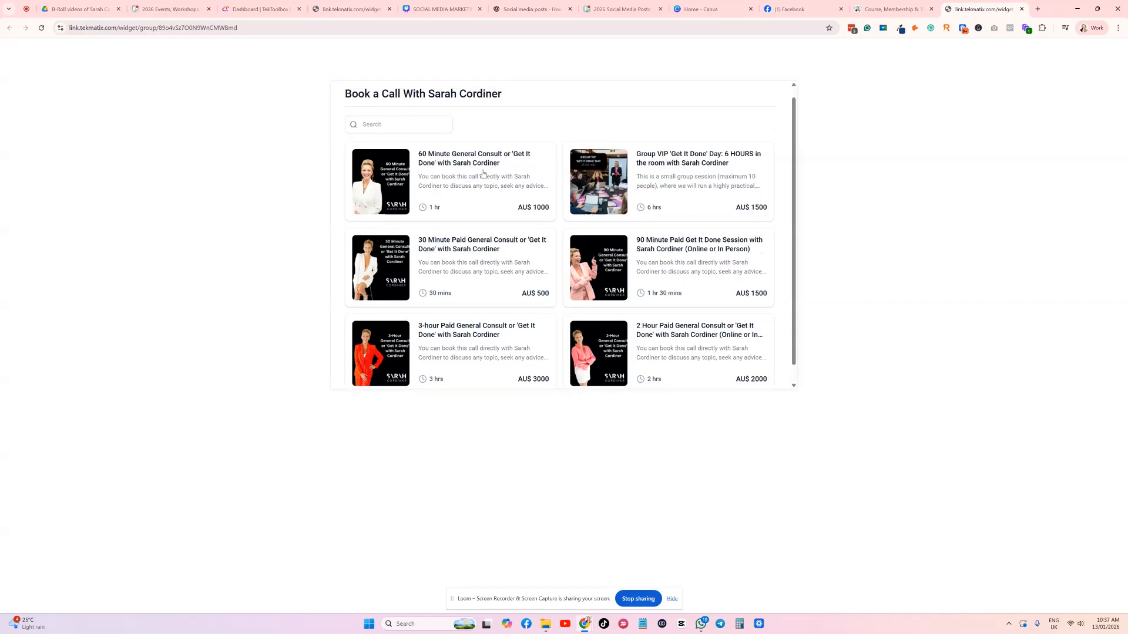
{"action": "scroll", "coordinate": [543, 194], "scroll_direction": "down", "scroll_amount": 1}
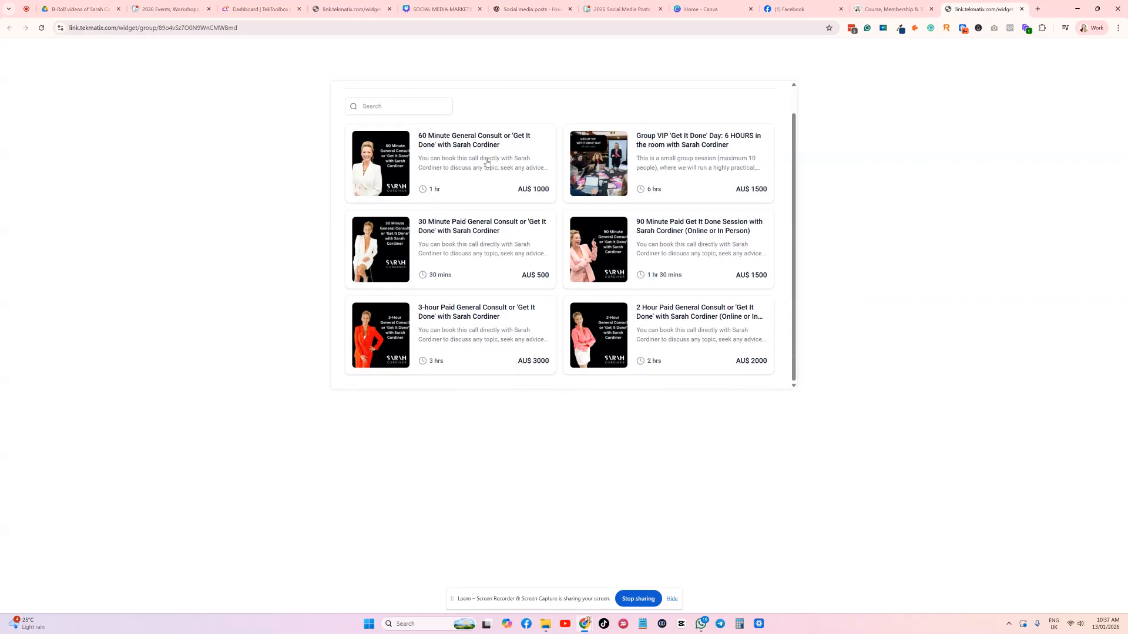
{"action": "scroll", "coordinate": [457, 331], "scroll_direction": "up", "scroll_amount": 1}
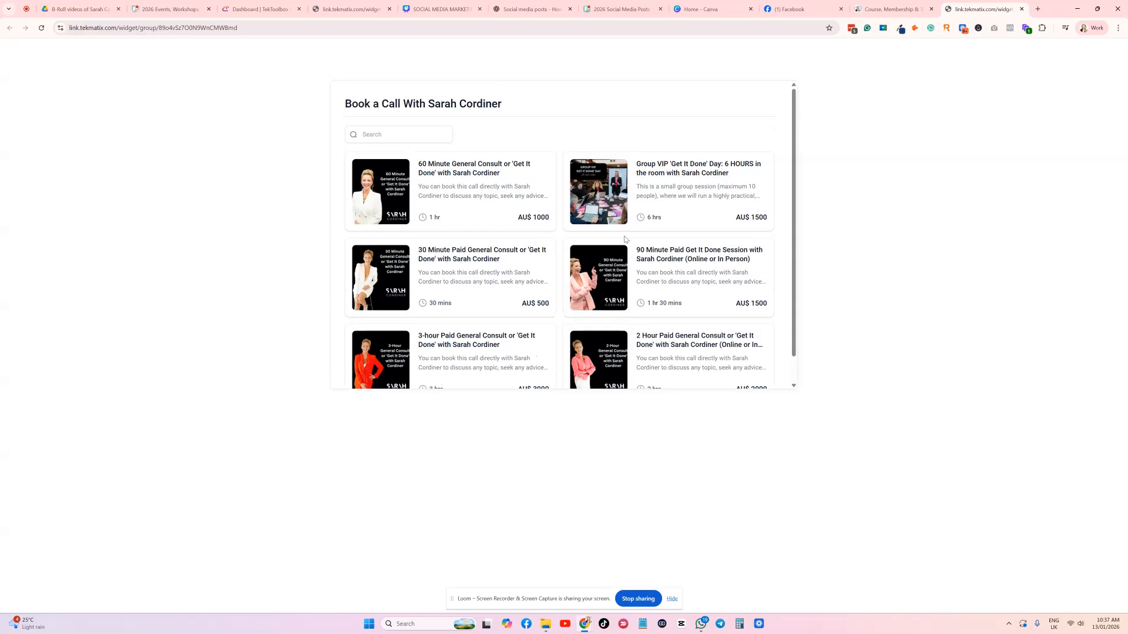
{"action": "scroll", "coordinate": [617, 196], "scroll_direction": "down", "scroll_amount": 1}
{"action": "scroll", "coordinate": [599, 232], "scroll_direction": "up", "scroll_amount": 1}
{"action": "scroll", "coordinate": [590, 234], "scroll_direction": "down", "scroll_amount": 1}
{"action": "scroll", "coordinate": [590, 234], "scroll_direction": "up", "scroll_amount": 1}
Return to the Tekmatix dashboard tab and open the calendar settings.
{"action": "left_click", "coordinate": [262, 8]}
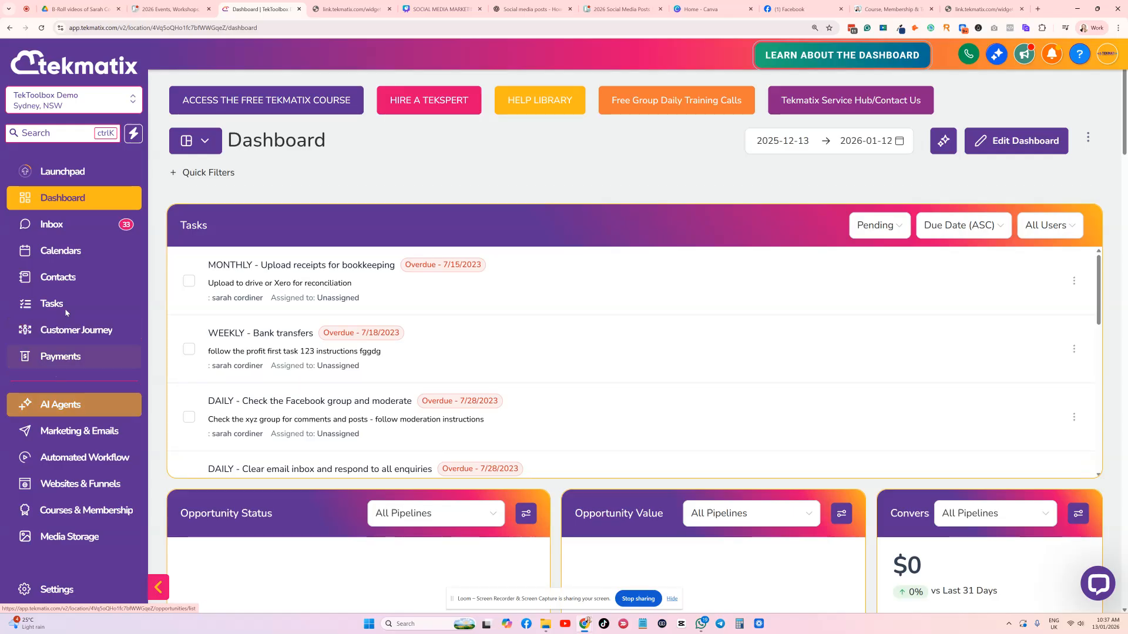
{"action": "left_click", "coordinate": [61, 258]}
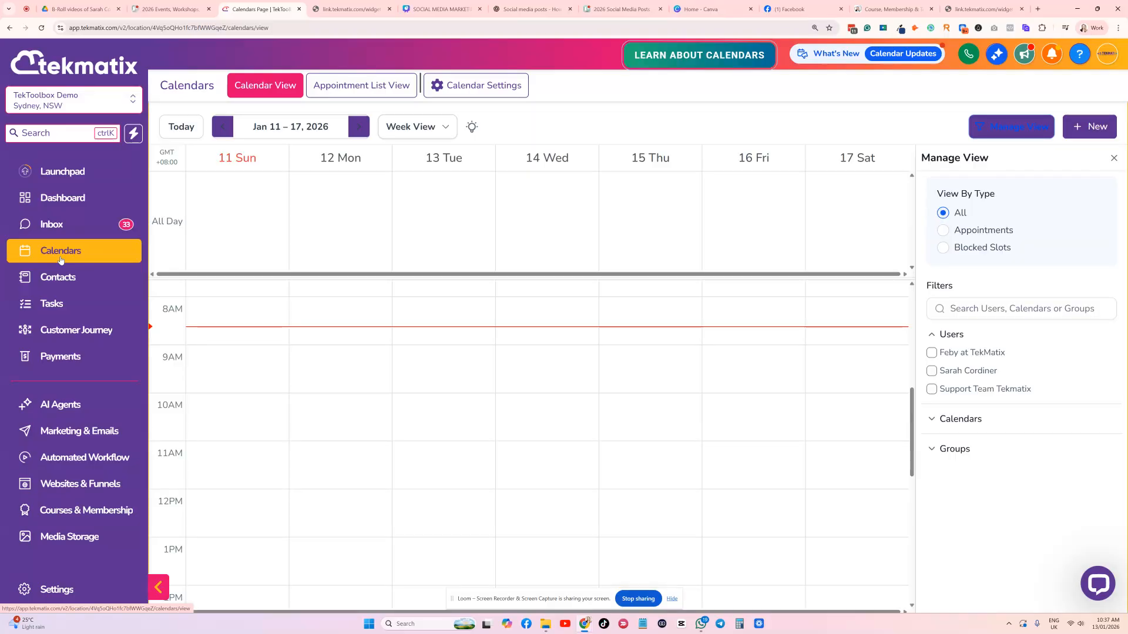
{"action": "left_click", "coordinate": [488, 96]}
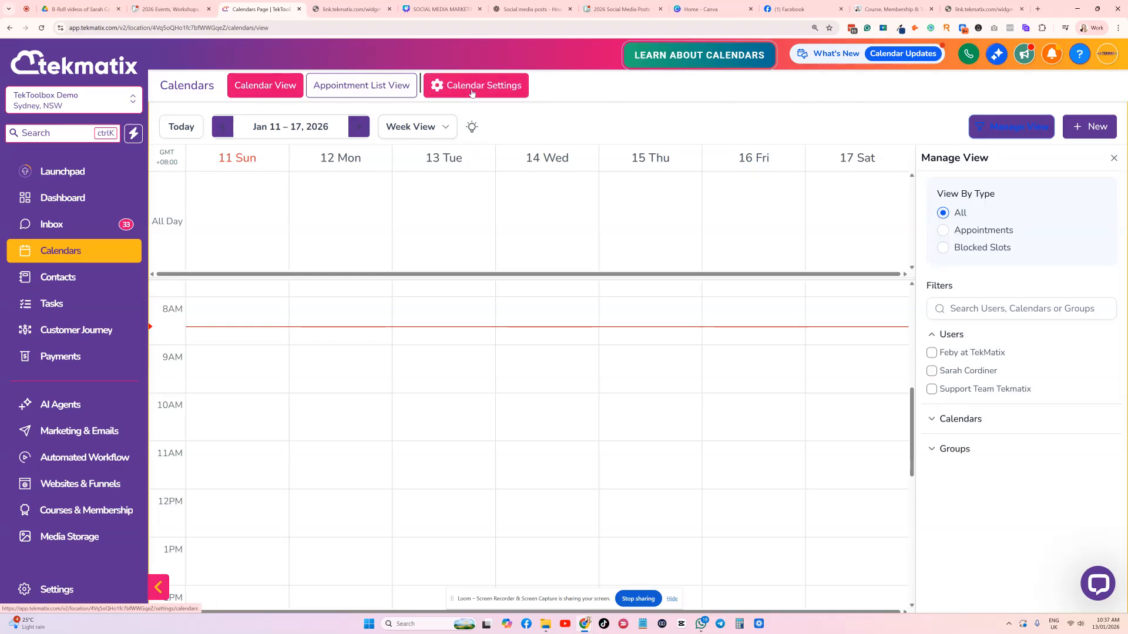
Open the calendar settings and start a new calendar of the Personal Booking type.
{"action": "left_click", "coordinate": [466, 93]}
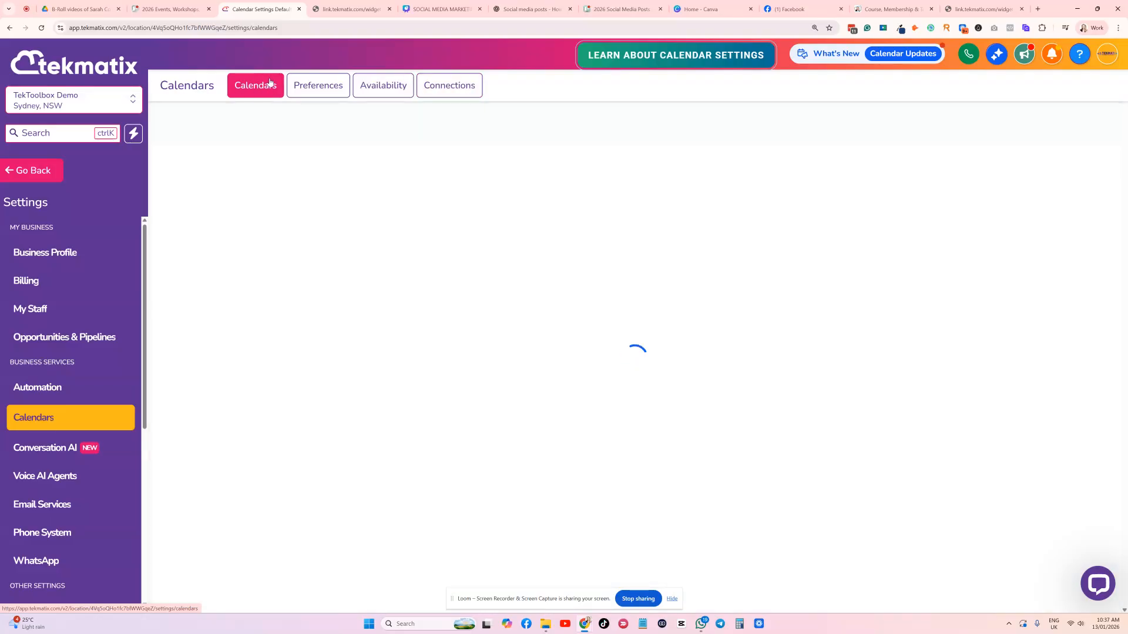
{"action": "left_click", "coordinate": [1048, 187]}
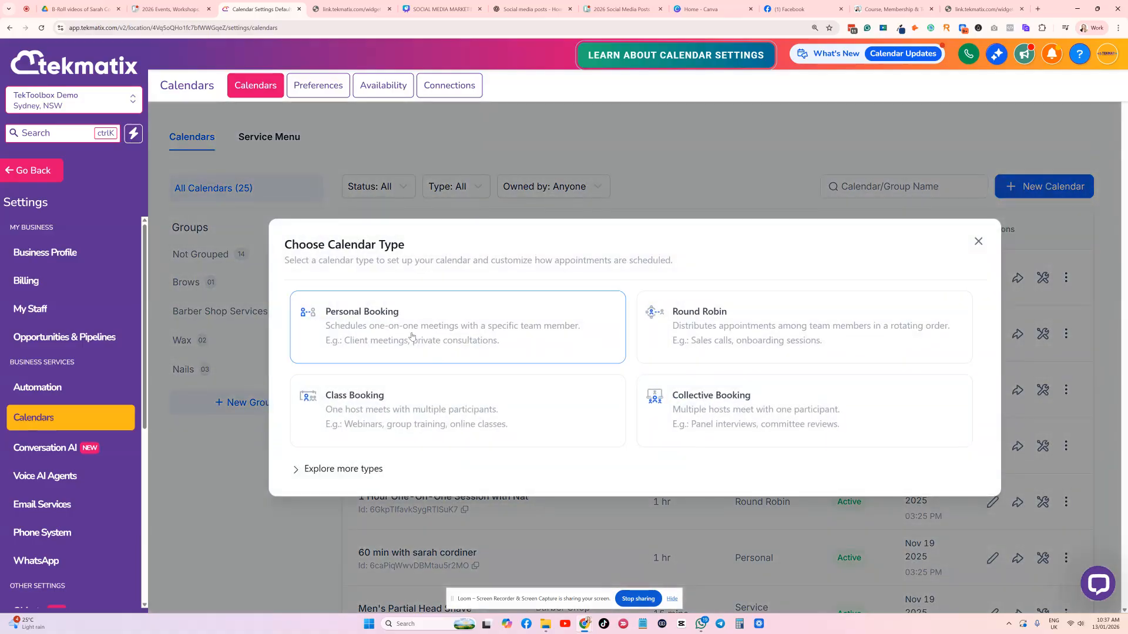
{"action": "left_click", "coordinate": [332, 468]}
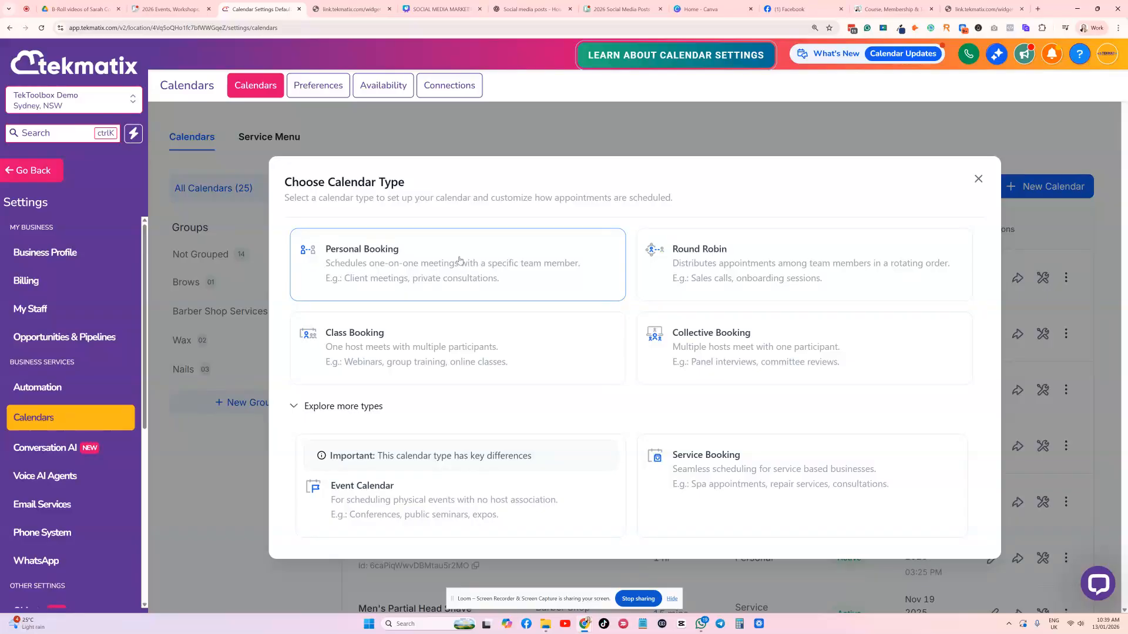
{"action": "left_click", "coordinate": [392, 274]}
{"action": "left_click", "coordinate": [477, 202]}
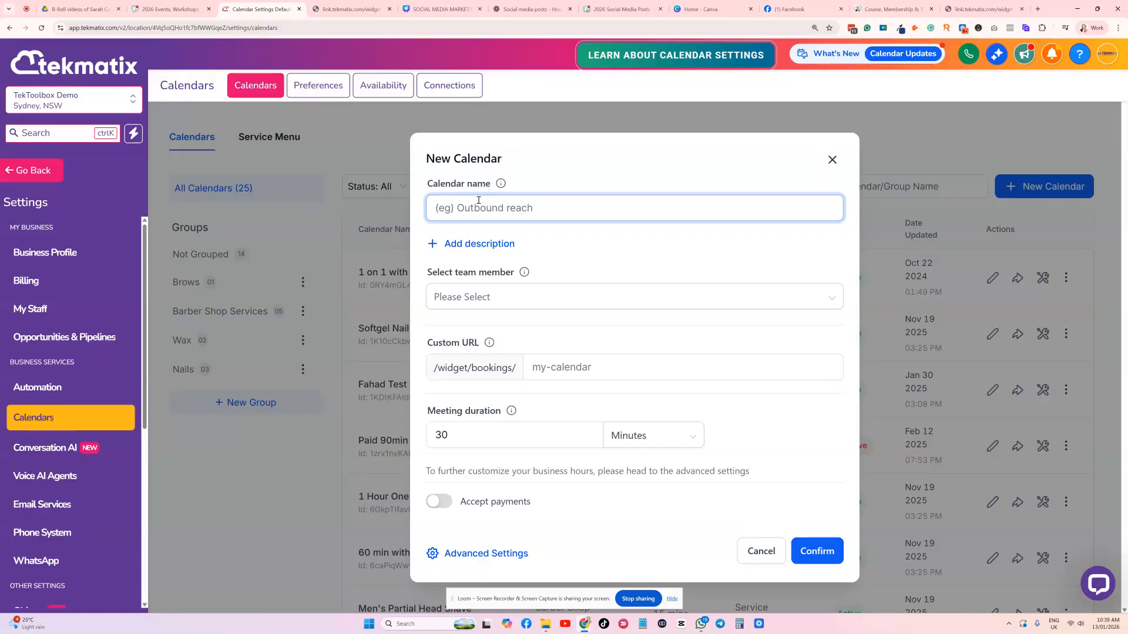
Review how the paid call types are named on the example booking group page and return to the new calendar form.
{"action": "left_click", "coordinate": [983, 9]}
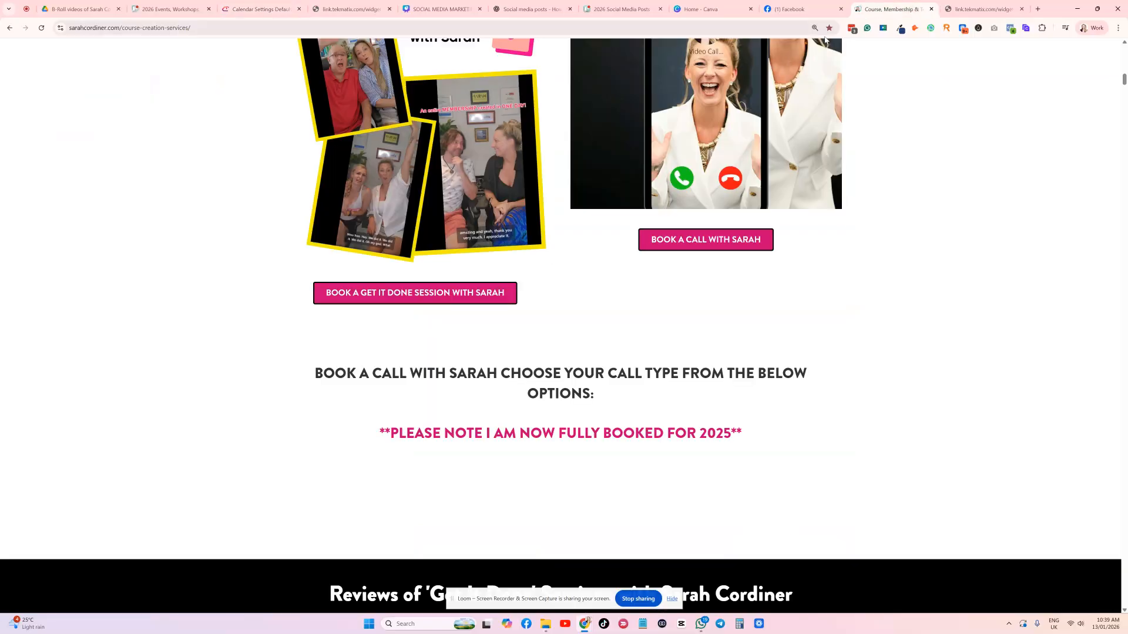
{"action": "scroll", "coordinate": [528, 200], "scroll_direction": "down", "scroll_amount": 1}
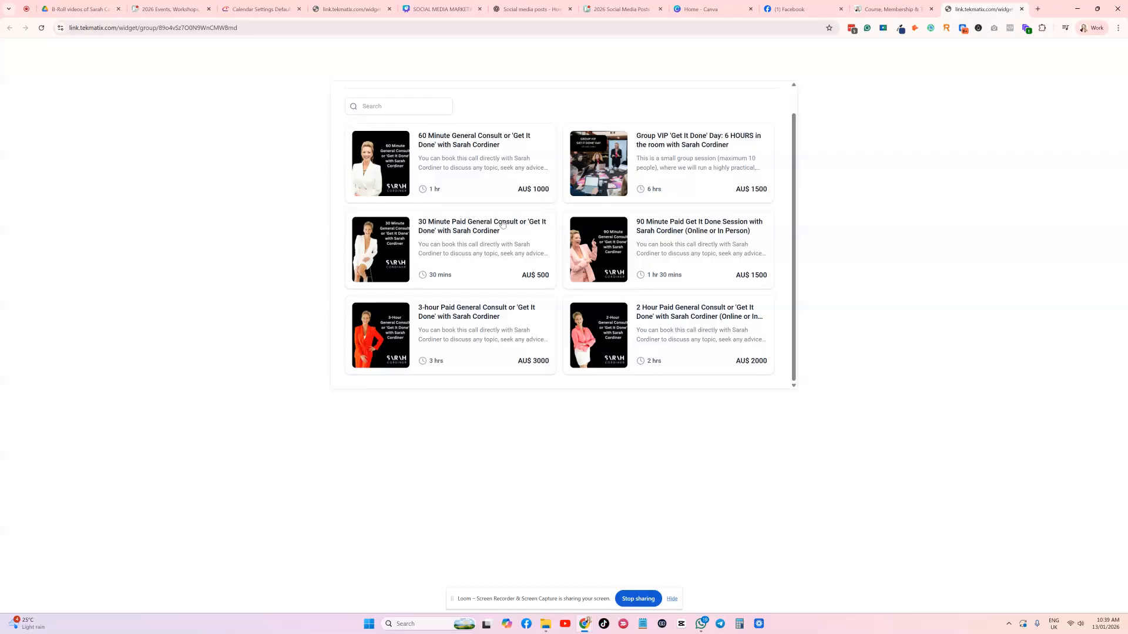
{"action": "left_click", "coordinate": [258, 9]}
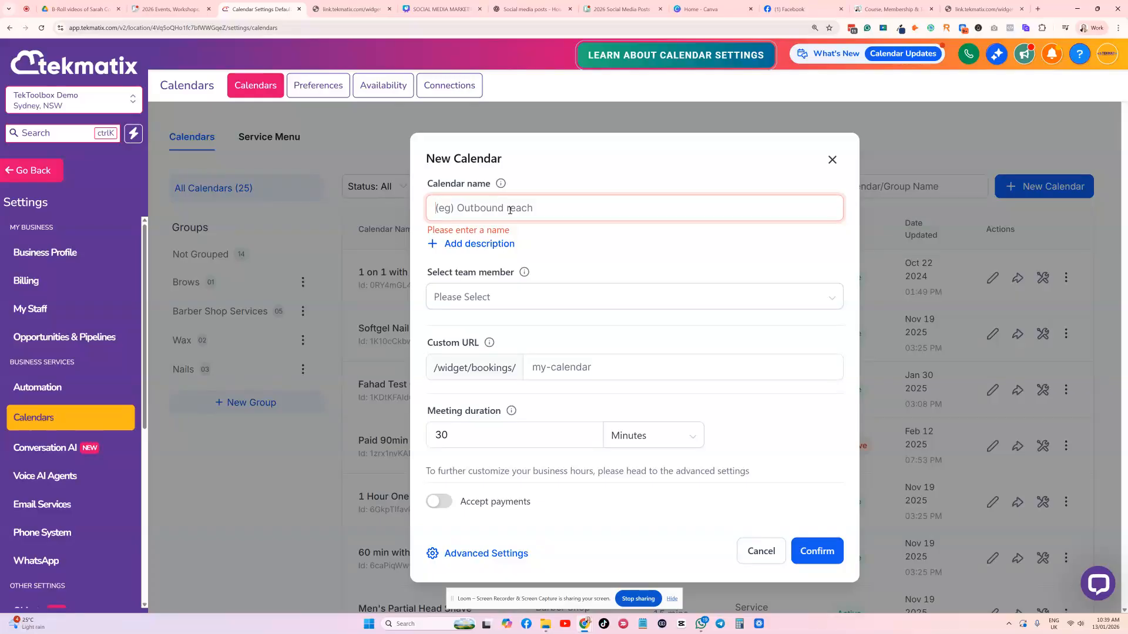
Name the calendar as a 60-minute paid appointment at $500 and assign the host from the example booking pages as team member.
{"action": "type", "text": "60-minute paid appointment with Jeffree, $500."}
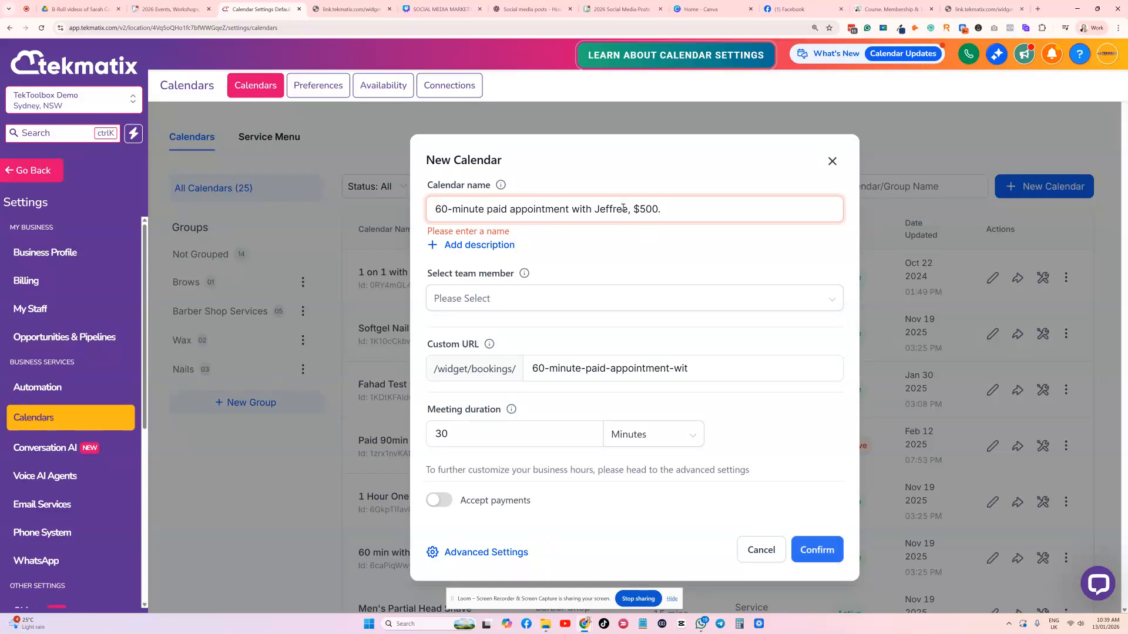
{"action": "left_click", "coordinate": [471, 303]}
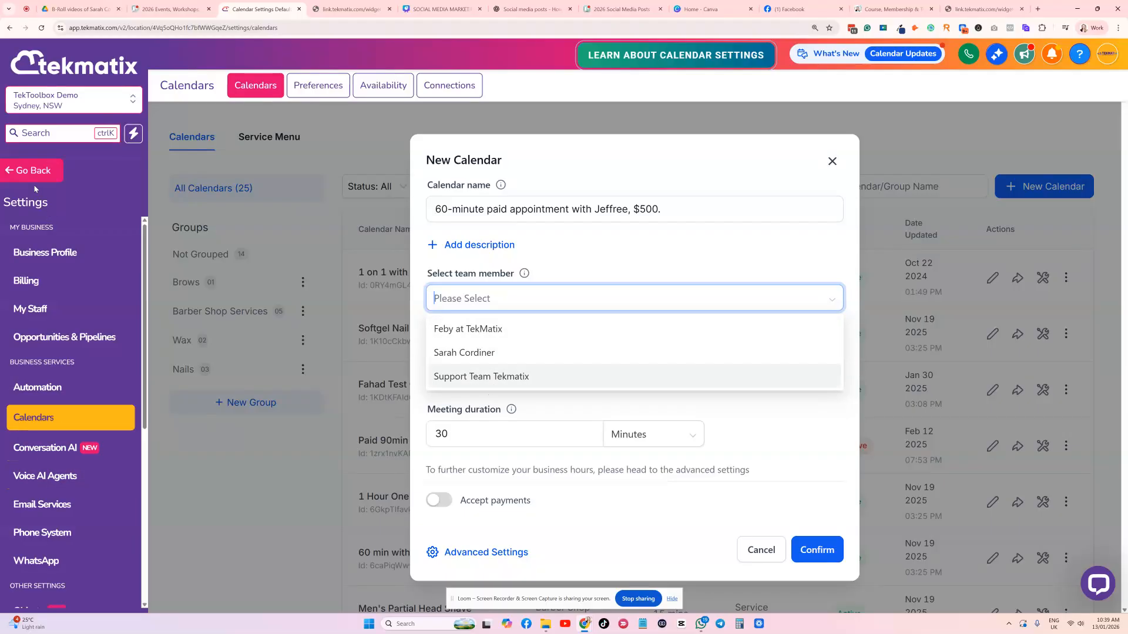
{"action": "scroll", "coordinate": [18, 224], "scroll_direction": "down", "scroll_amount": 6}
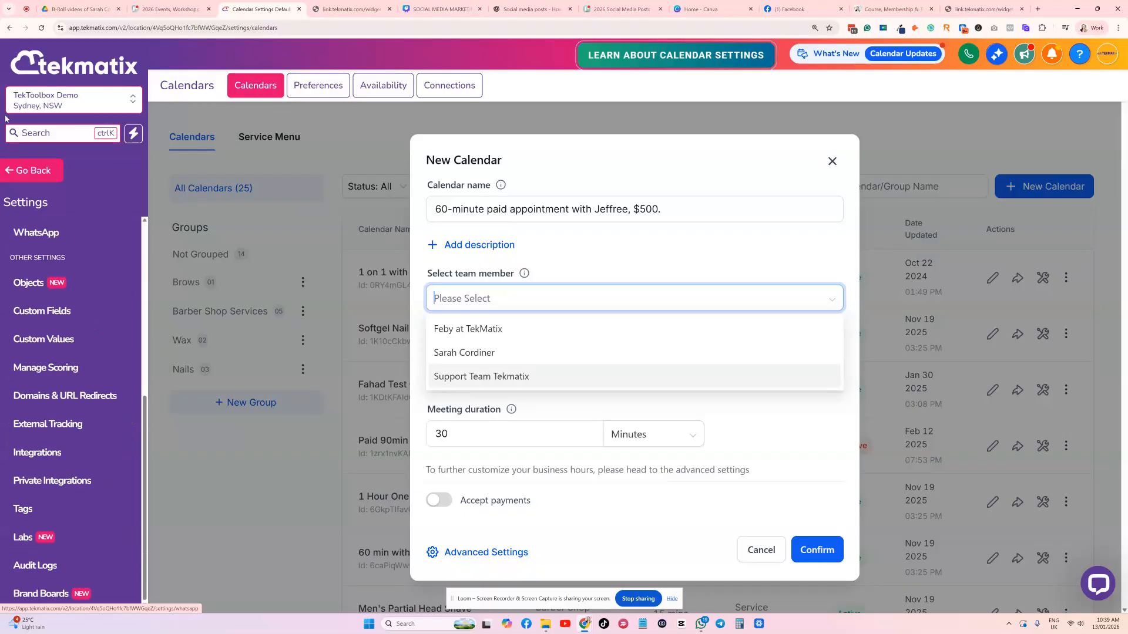
{"action": "scroll", "coordinate": [45, 282], "scroll_direction": "up", "scroll_amount": 5}
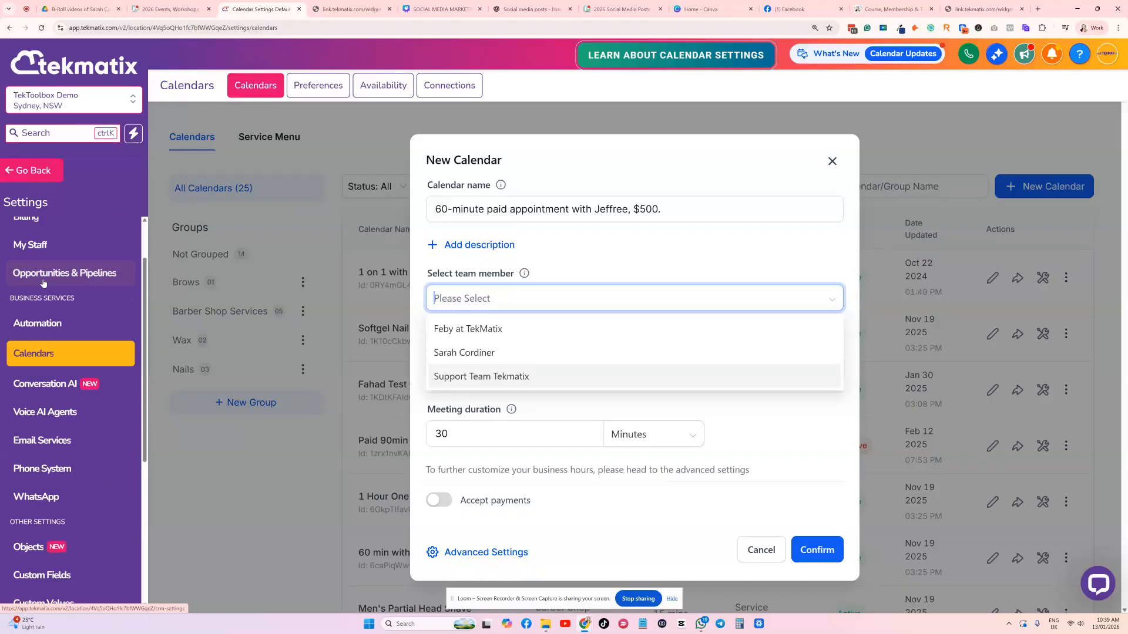
{"action": "scroll", "coordinate": [46, 284], "scroll_direction": "up", "scroll_amount": 1}
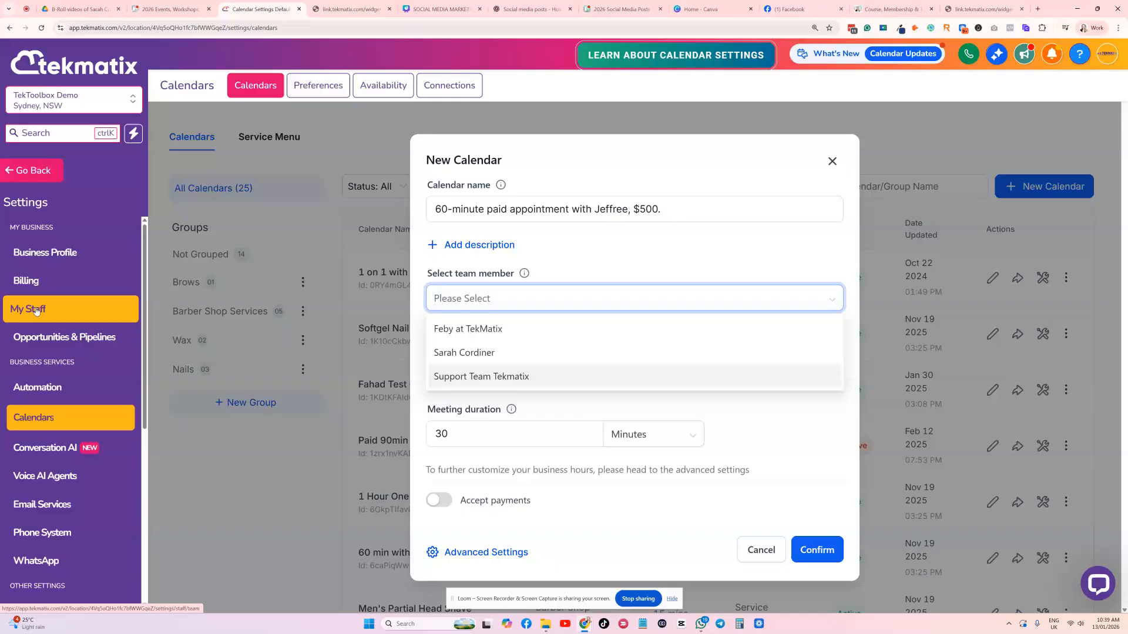
{"action": "left_click", "coordinate": [483, 355]}
Replace the person's name in the calendar name with the assigned team member's first name and set the meeting duration to 60 minutes.
{"action": "left_click_drag", "start_coordinate": [627, 177], "coordinate": [595, 177]}
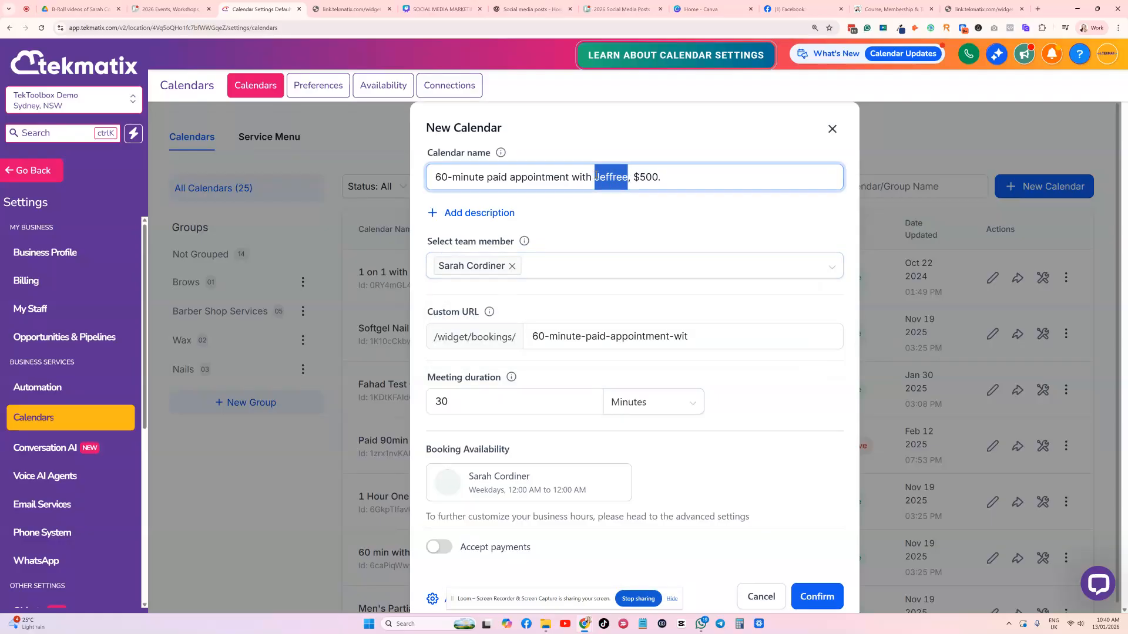
{"action": "type", "text": "Sarah"}
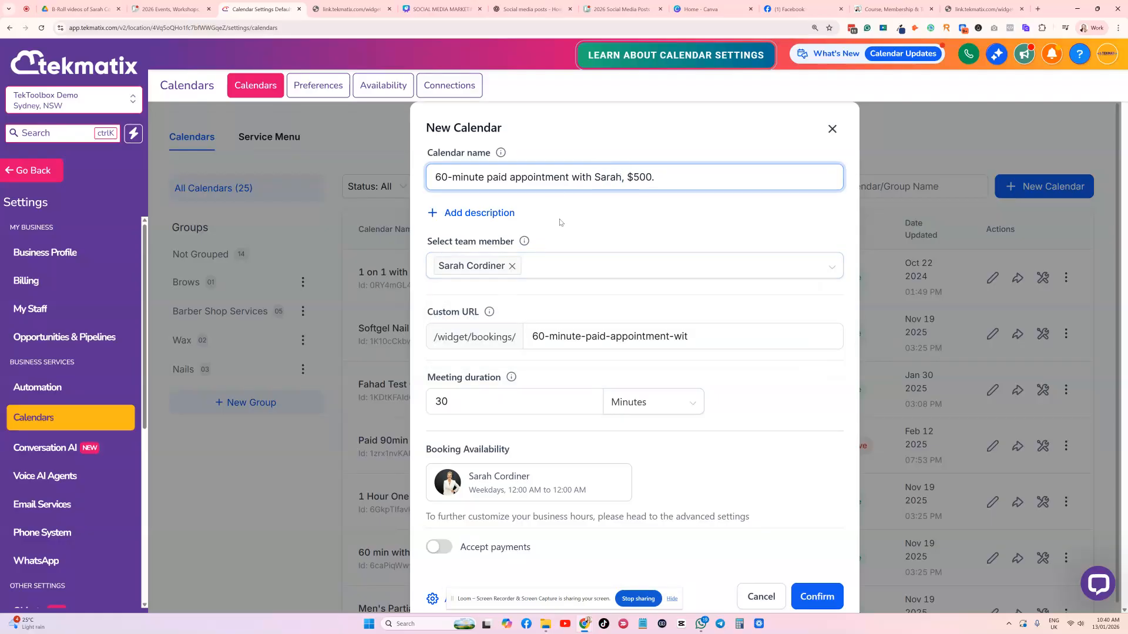
{"action": "scroll", "coordinate": [506, 292], "scroll_direction": "down", "scroll_amount": 1}
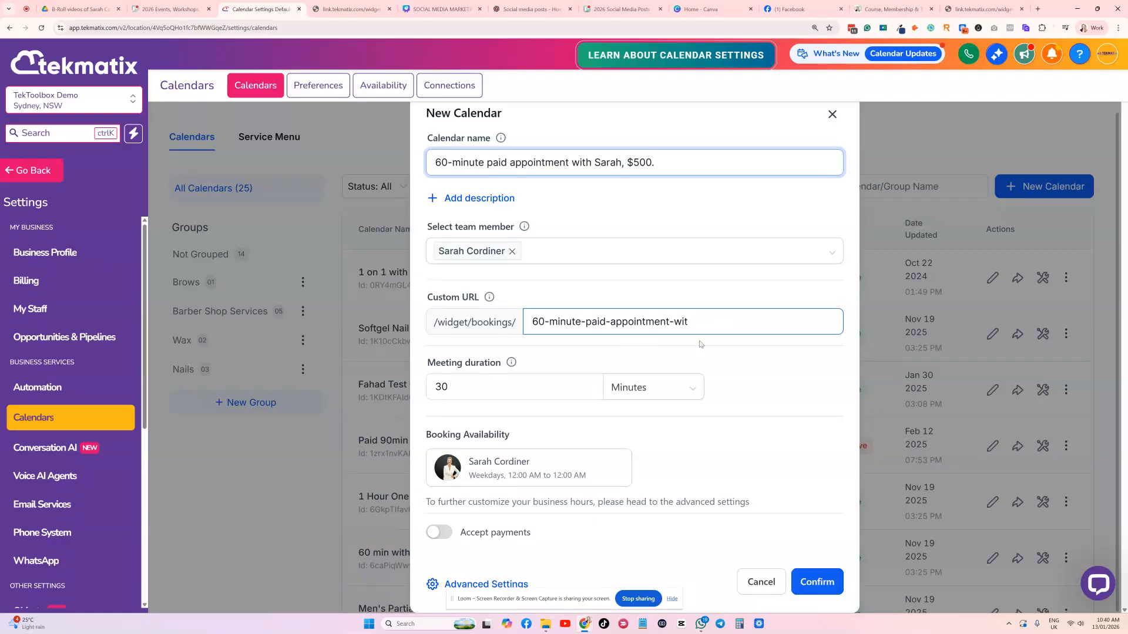
{"action": "left_click_drag", "start_coordinate": [518, 391], "coordinate": [404, 390]}
{"action": "type", "text": "60"}
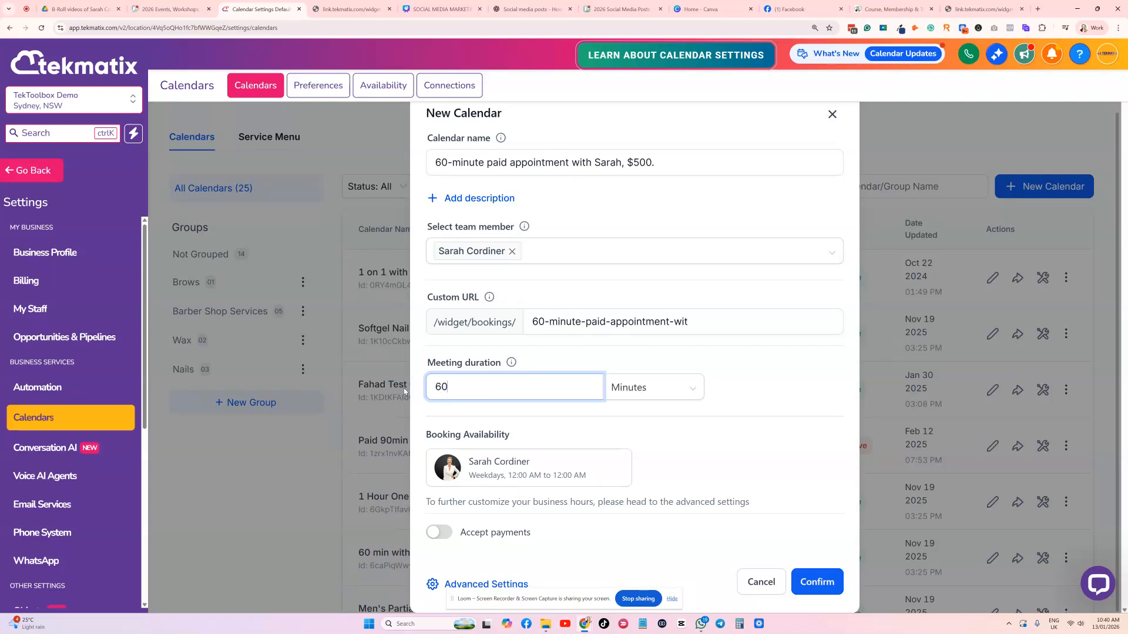
{"action": "left_click", "coordinate": [565, 361]}
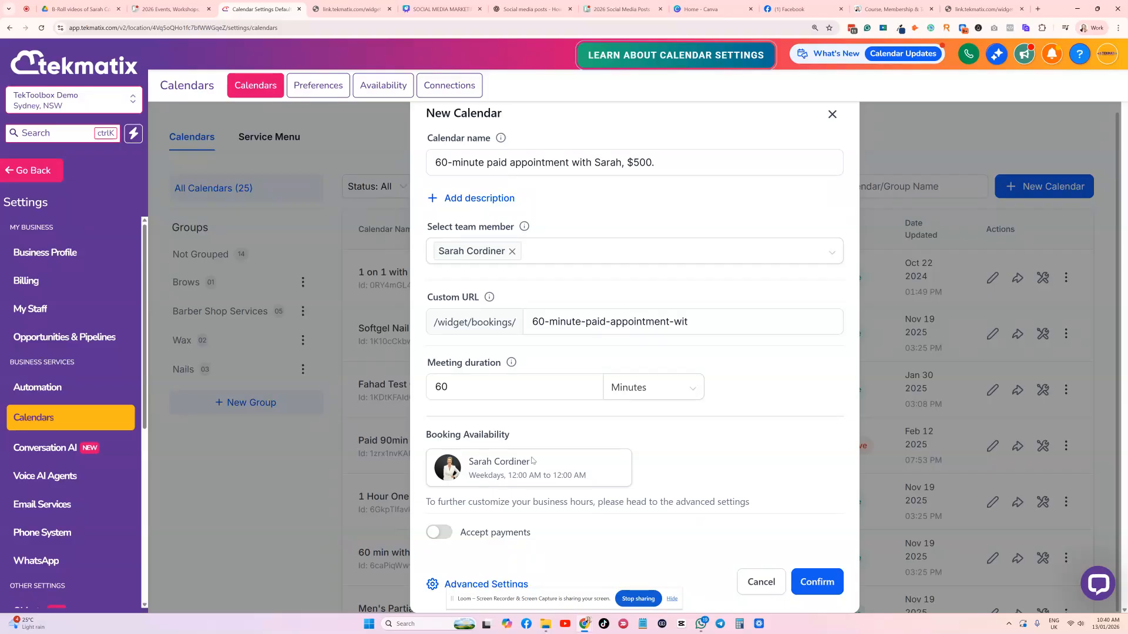
Enable accepting payments for the calendar and set the amount to 500 AUD.
{"action": "left_click", "coordinate": [440, 532]}
{"action": "scroll", "coordinate": [447, 517], "scroll_direction": "down", "scroll_amount": 3}
{"action": "left_click", "coordinate": [461, 411]}
{"action": "key", "text": "BackSpace"}
{"action": "type", "text": "500"}
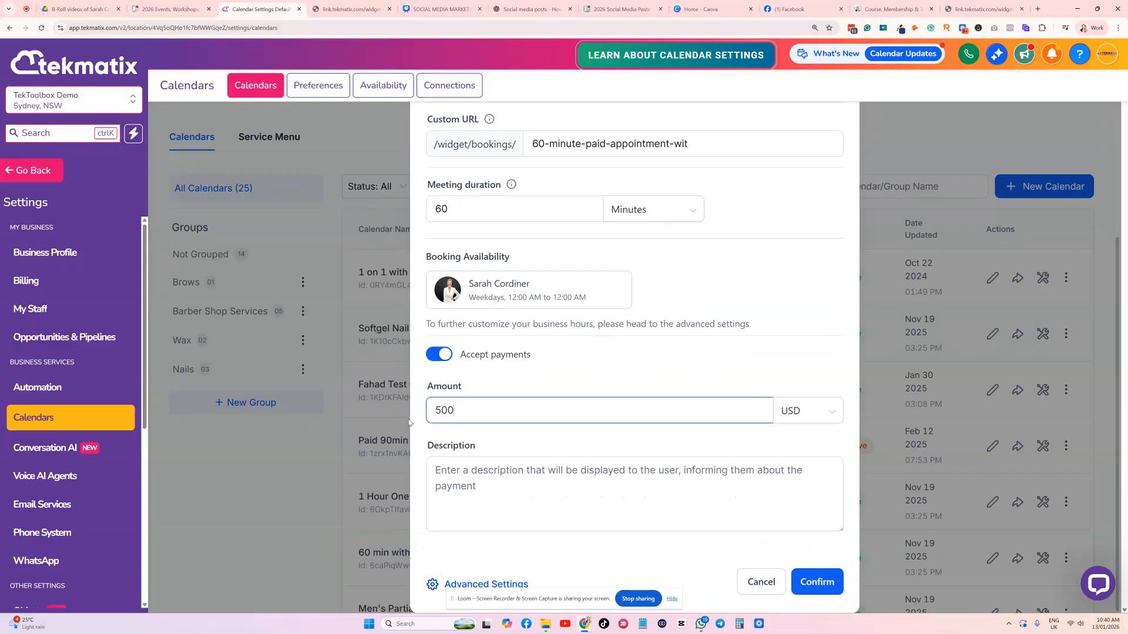
{"action": "left_click", "coordinate": [810, 411]}
{"action": "scroll", "coordinate": [812, 500], "scroll_direction": "down", "scroll_amount": 1}
{"action": "scroll", "coordinate": [813, 500], "scroll_direction": "down", "scroll_amount": 3}
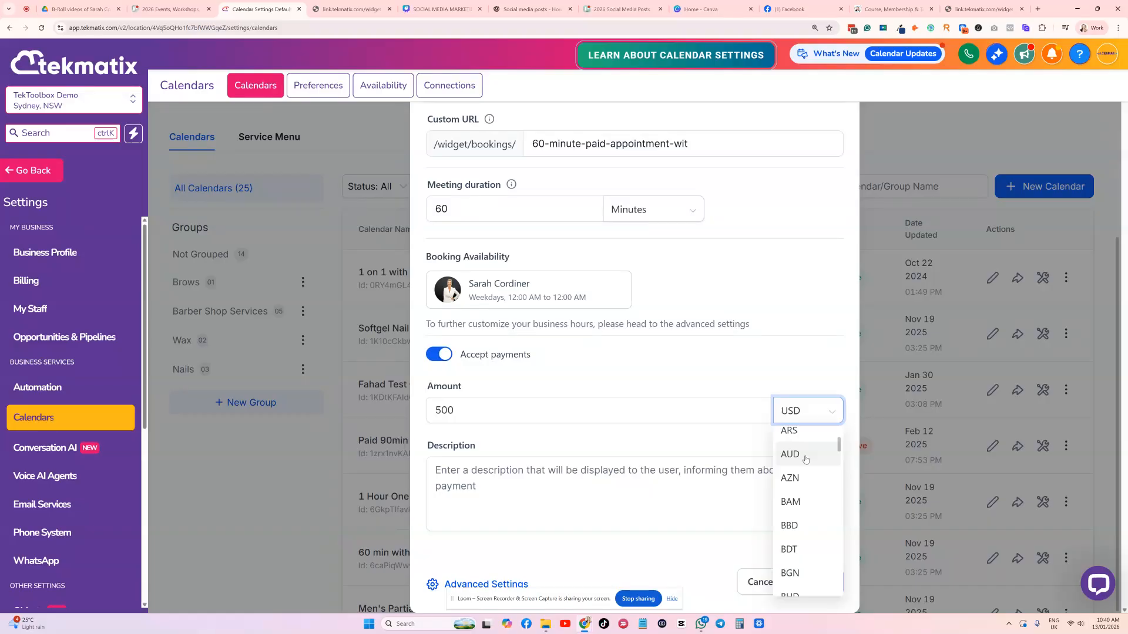
{"action": "left_click", "coordinate": [805, 458]}
Examine the description of the 60-minute consult on the example booking page and return to the calendar's payment description.
{"action": "left_click", "coordinate": [639, 469]}
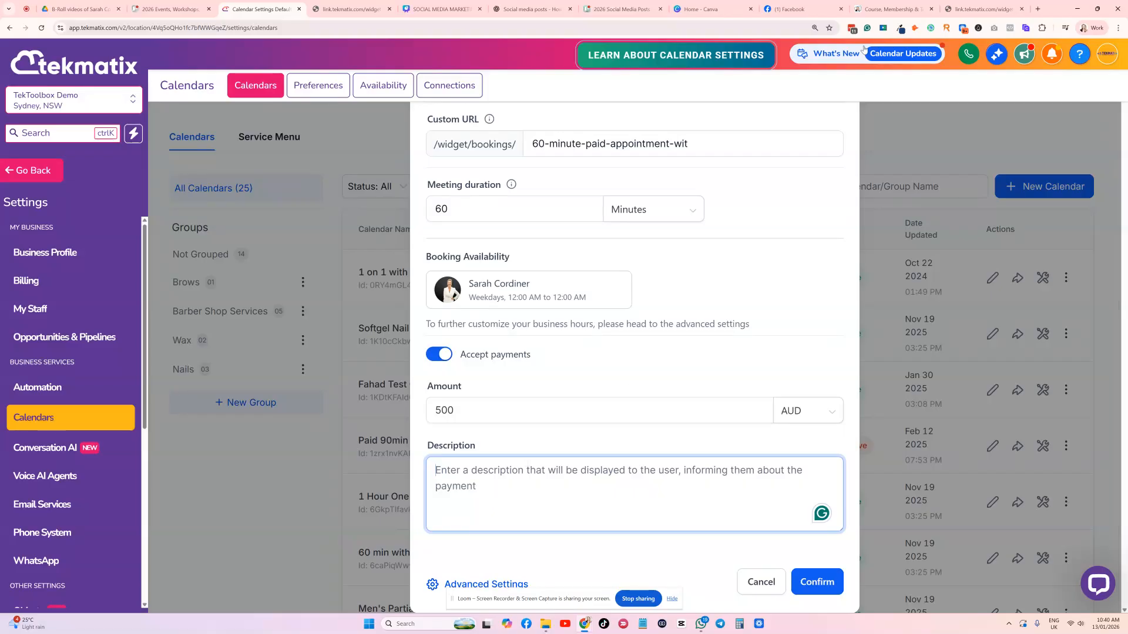
{"action": "left_click", "coordinate": [982, 9]}
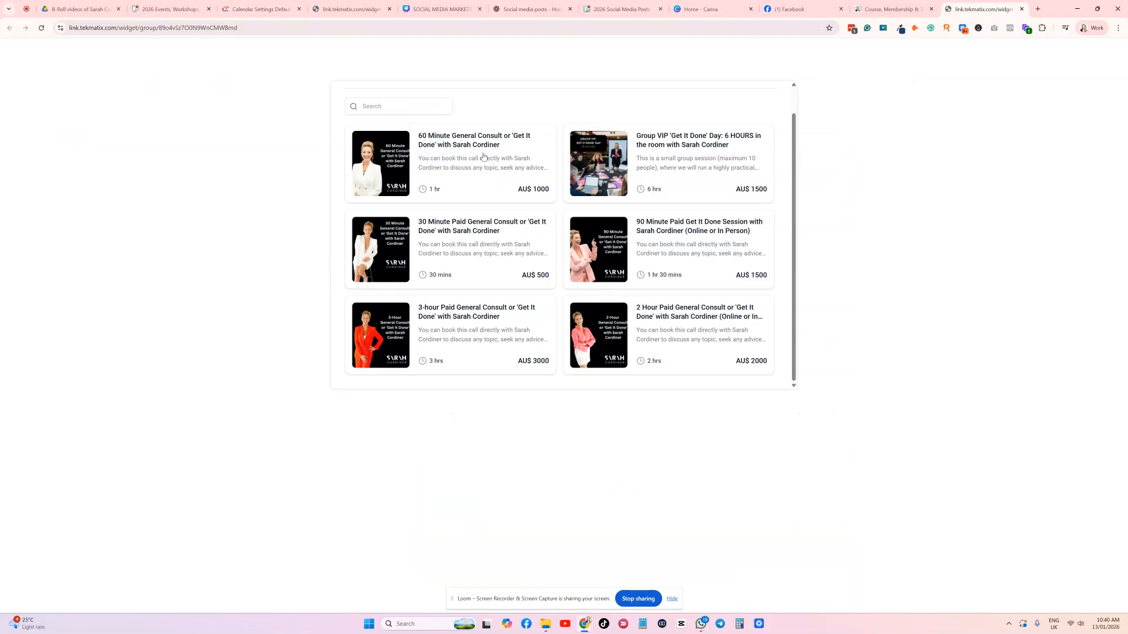
{"action": "left_click", "coordinate": [488, 157]}
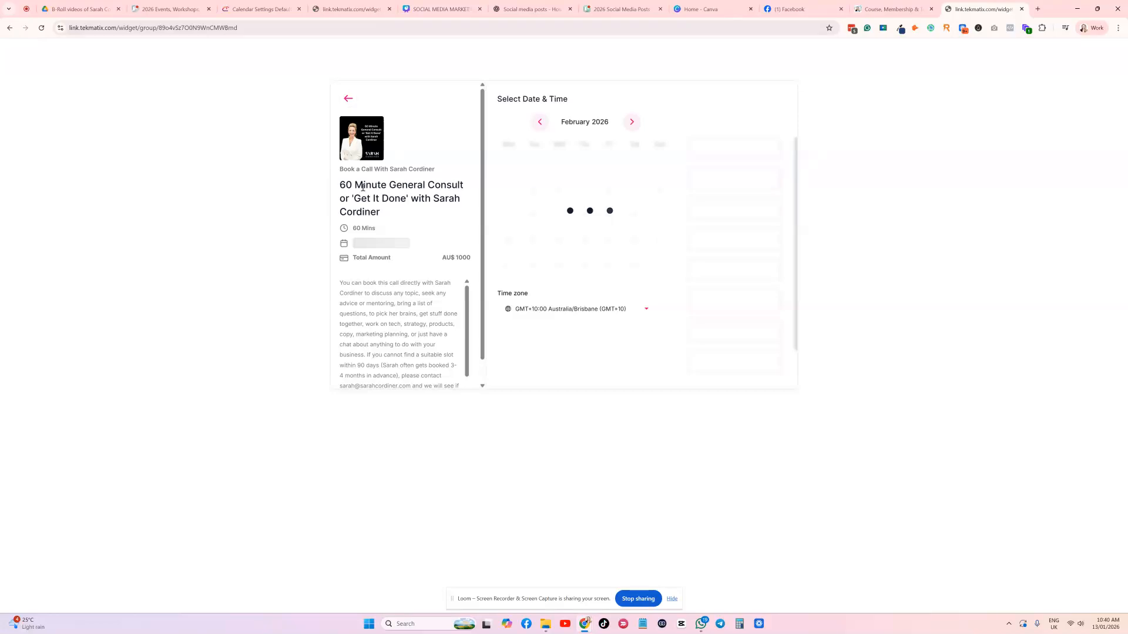
{"action": "scroll", "coordinate": [387, 274], "scroll_direction": "down", "scroll_amount": 1}
{"action": "scroll", "coordinate": [434, 288], "scroll_direction": "down", "scroll_amount": 2}
{"action": "scroll", "coordinate": [435, 293], "scroll_direction": "up", "scroll_amount": 2}
{"action": "left_click", "coordinate": [262, 8]}
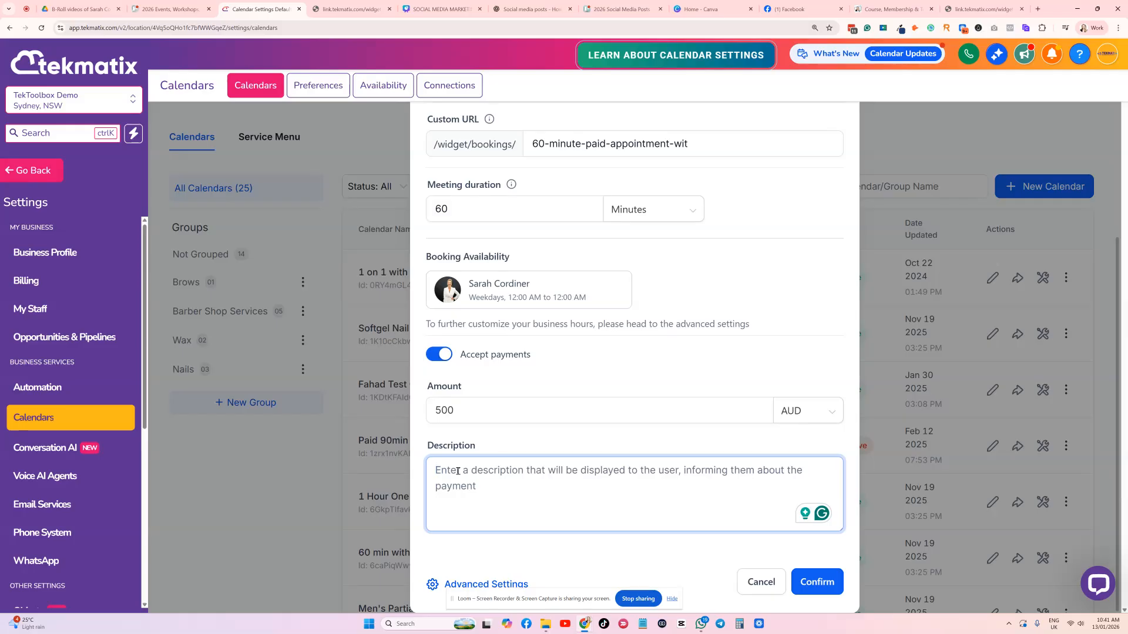
Enter a payment description covering the 60-minute coaching call's topics, no refunds and the booking slot limit, and open the advanced settings.
{"action": "type", "text": "This is a 60-minute coaching call where we can cover x, y, or z topics, or get x, y, and z things done for you in the 60-minute sessions. No refunds are allowed, and this session is literally limited to the 60-minute booking slot. If there are actions or tasks that we start working on that don't get completed in the call, you may book another call."}
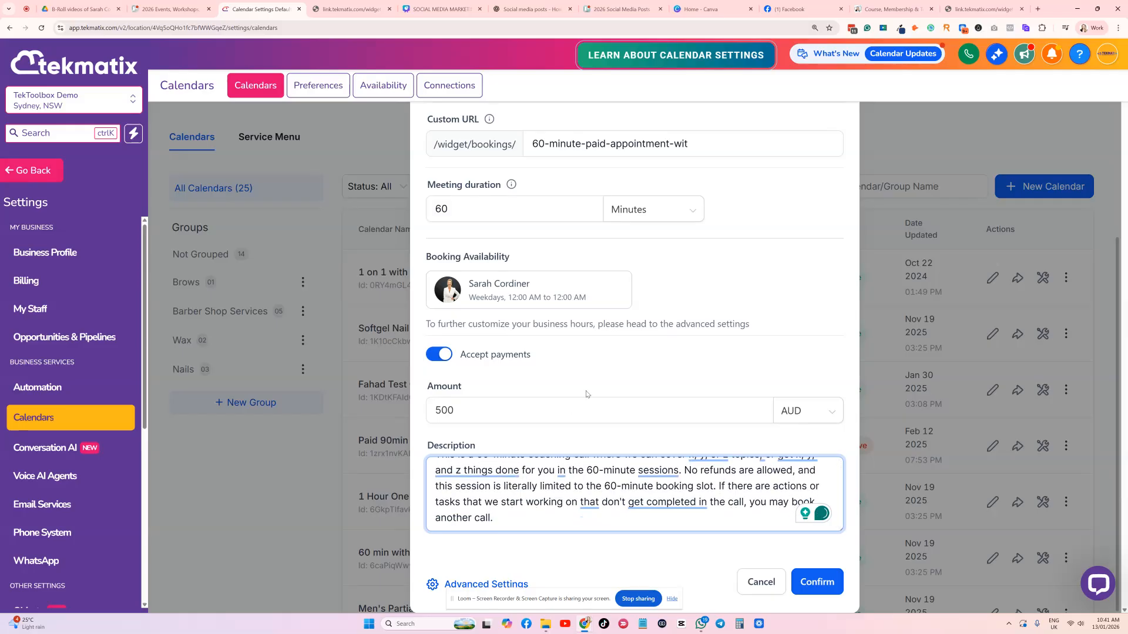
{"action": "left_click", "coordinate": [454, 586]}
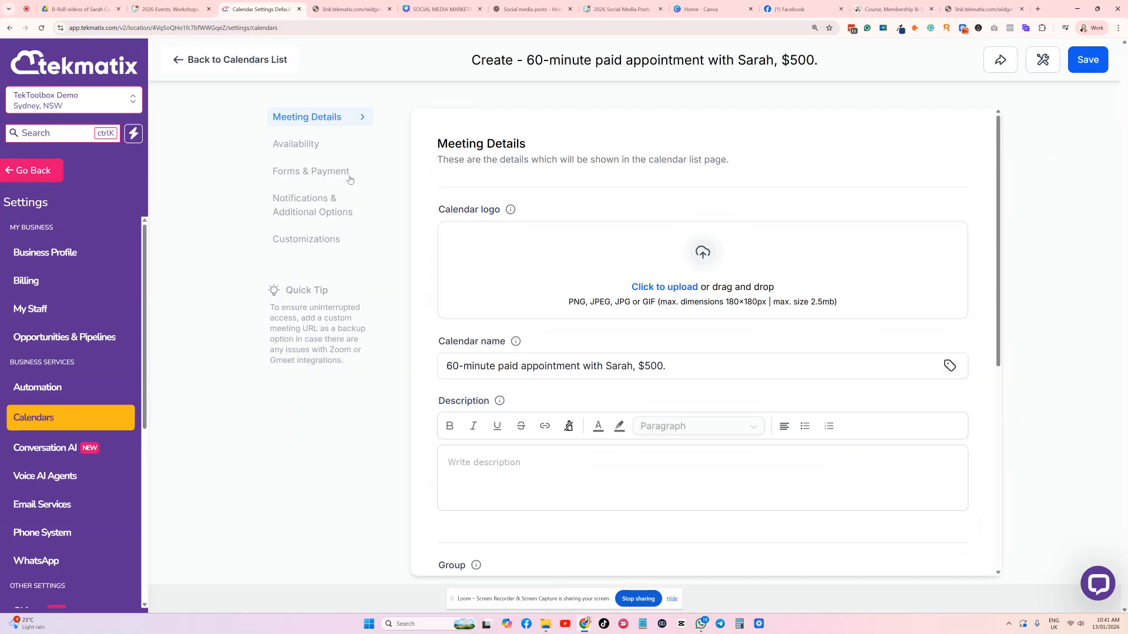
Compare the calendar logo option with the image shown on the example booking page and return to the meeting details.
{"action": "scroll", "coordinate": [555, 210], "scroll_direction": "down", "scroll_amount": 2}
{"action": "scroll", "coordinate": [552, 207], "scroll_direction": "up", "scroll_amount": 2}
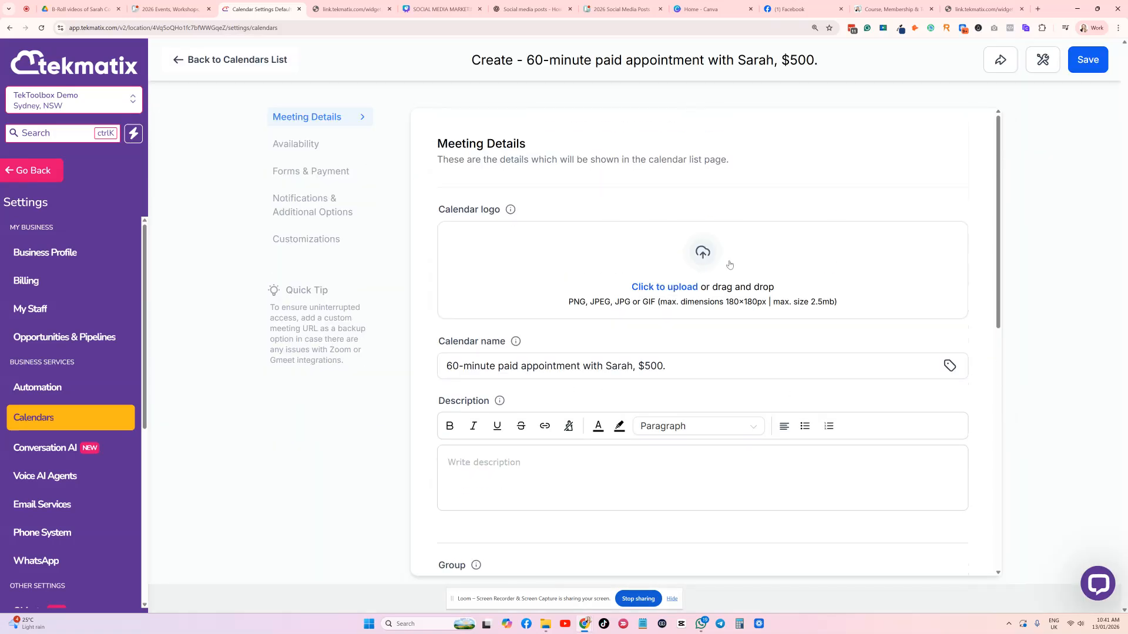
{"action": "left_click", "coordinate": [971, 8]}
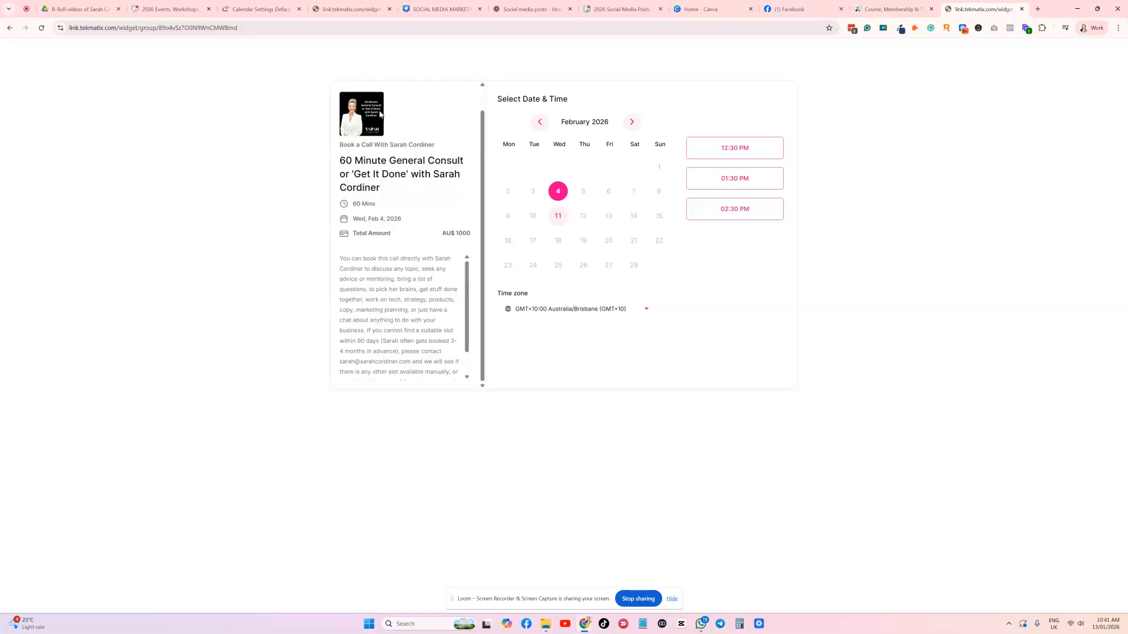
{"action": "left_click", "coordinate": [252, 9]}
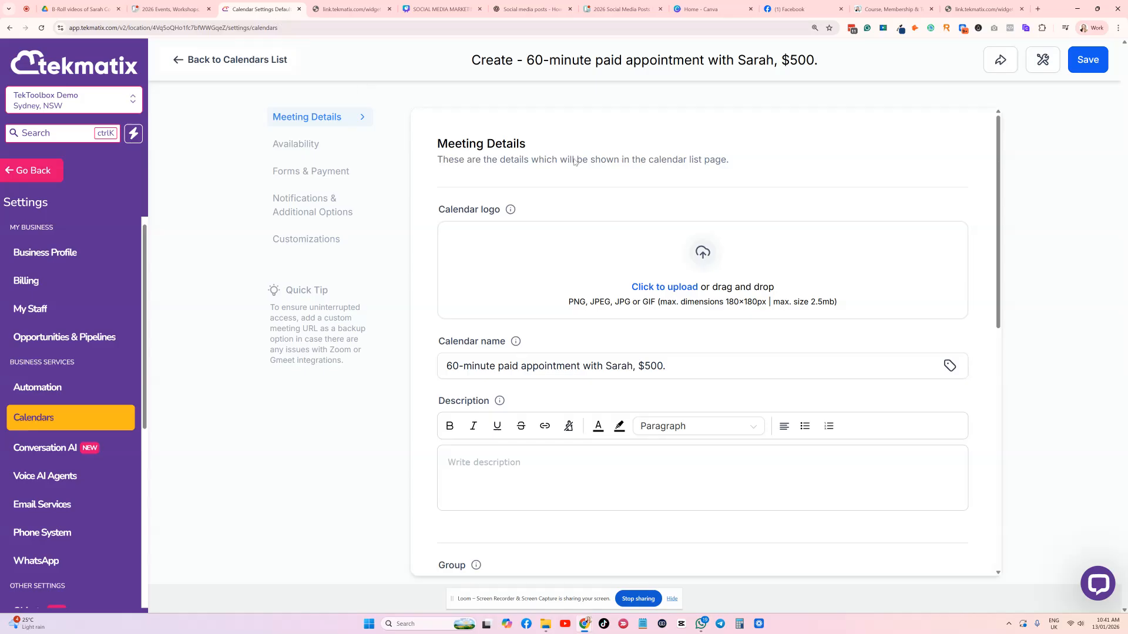
Examine the meeting details for the calendar description, group, custom URL, invite title, team member and meeting location.
{"action": "scroll", "coordinate": [705, 231], "scroll_direction": "down", "scroll_amount": 2}
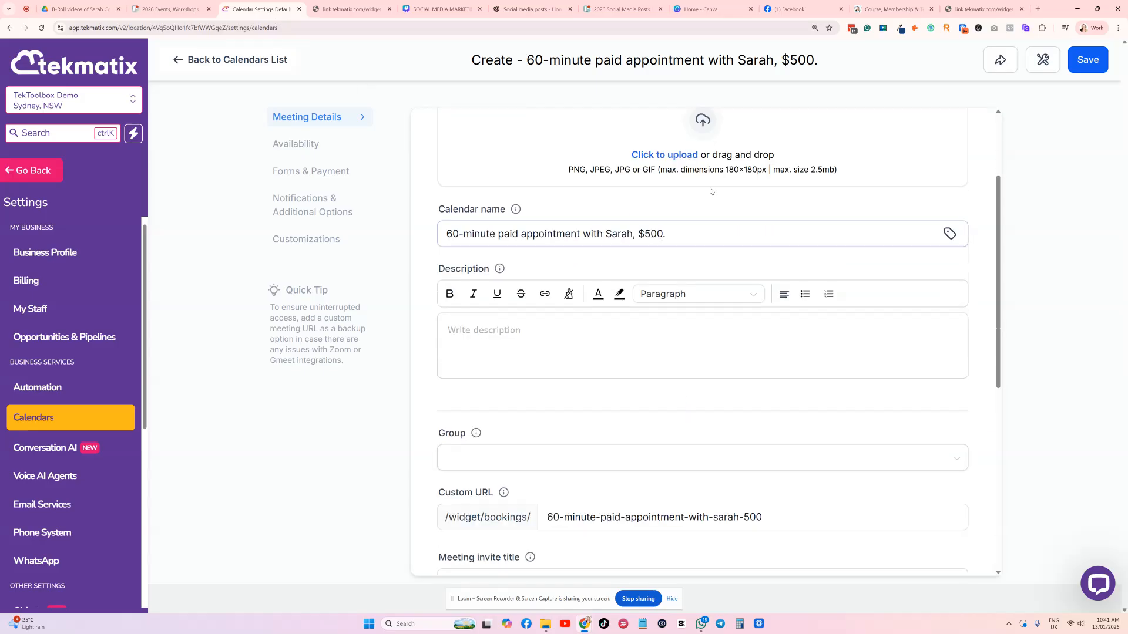
{"action": "scroll", "coordinate": [604, 242], "scroll_direction": "down", "scroll_amount": 2}
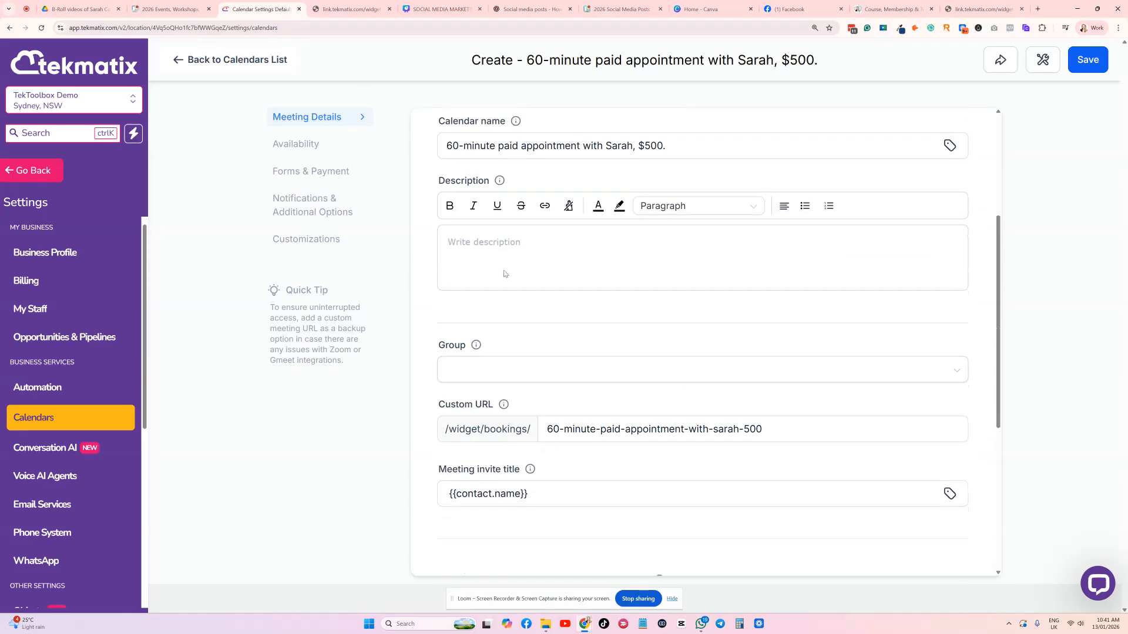
{"action": "scroll", "coordinate": [592, 208], "scroll_direction": "down", "scroll_amount": 2}
{"action": "left_click", "coordinate": [549, 293]}
{"action": "scroll", "coordinate": [548, 297], "scroll_direction": "down", "scroll_amount": 2}
{"action": "scroll", "coordinate": [543, 290], "scroll_direction": "up", "scroll_amount": 4}
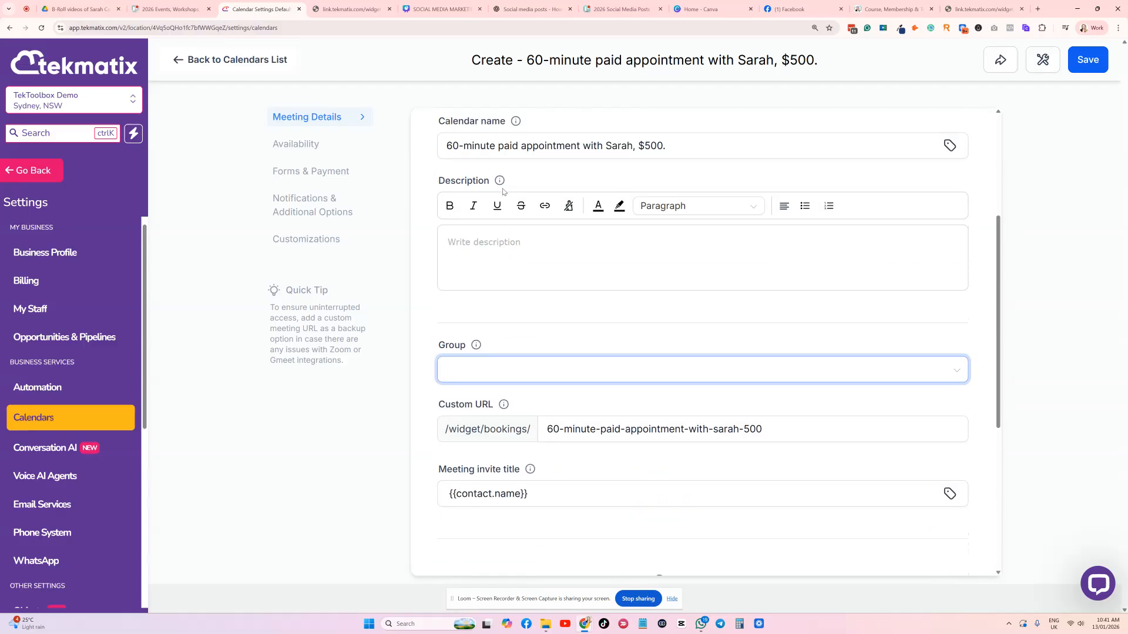
{"action": "scroll", "coordinate": [470, 176], "scroll_direction": "down", "scroll_amount": 4}
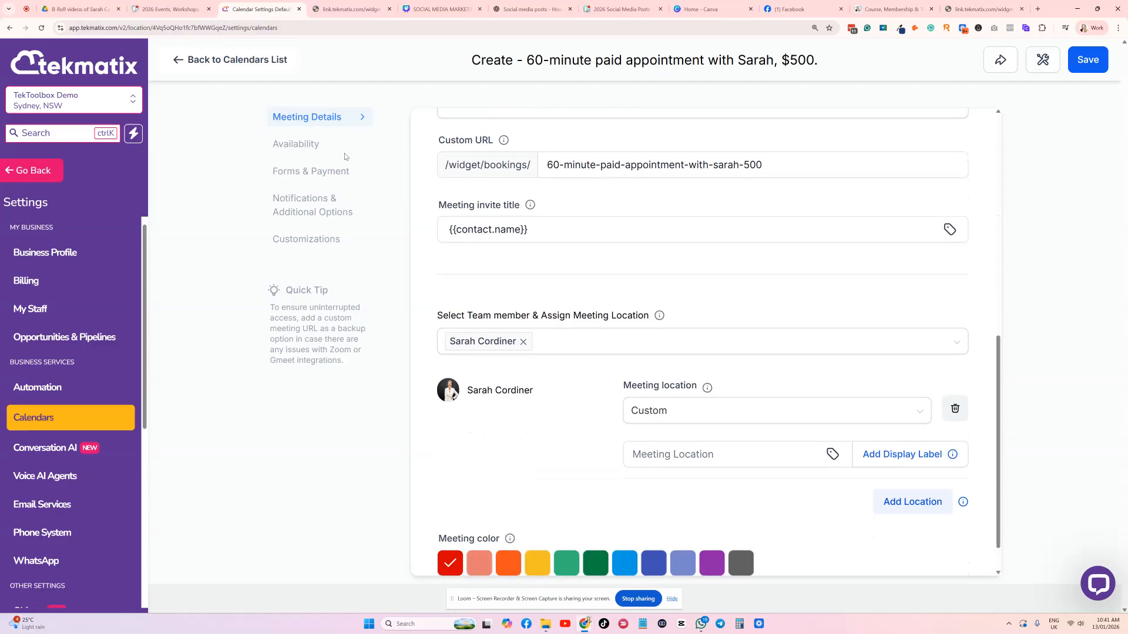
{"action": "scroll", "coordinate": [493, 182], "scroll_direction": "down", "scroll_amount": 1}
{"action": "scroll", "coordinate": [541, 199], "scroll_direction": "up", "scroll_amount": 3}
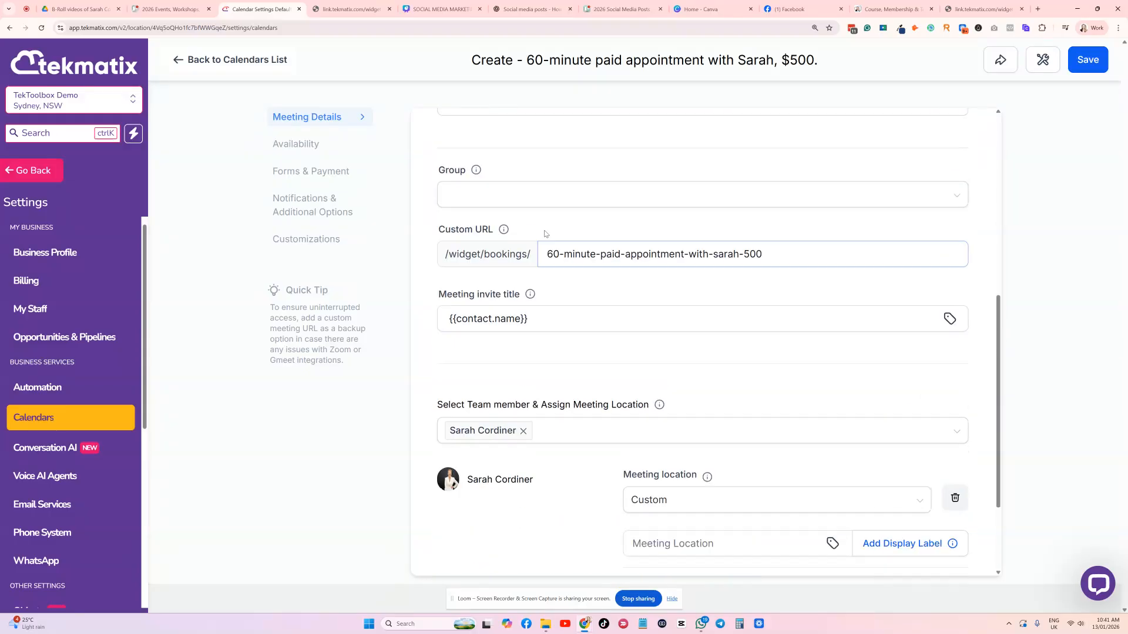
{"action": "scroll", "coordinate": [541, 222], "scroll_direction": "down", "scroll_amount": 2}
Clear the meeting invite title and insert the contact's Full Name custom value in it.
{"action": "left_click", "coordinate": [565, 235]}
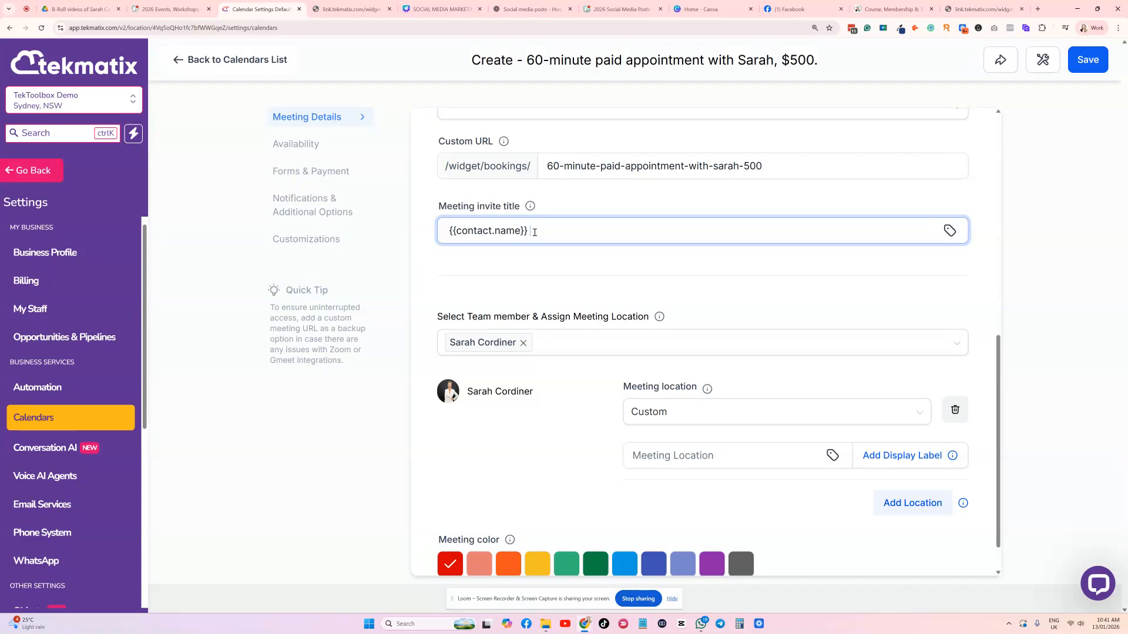
{"action": "left_click_drag", "start_coordinate": [547, 230], "coordinate": [447, 229]}
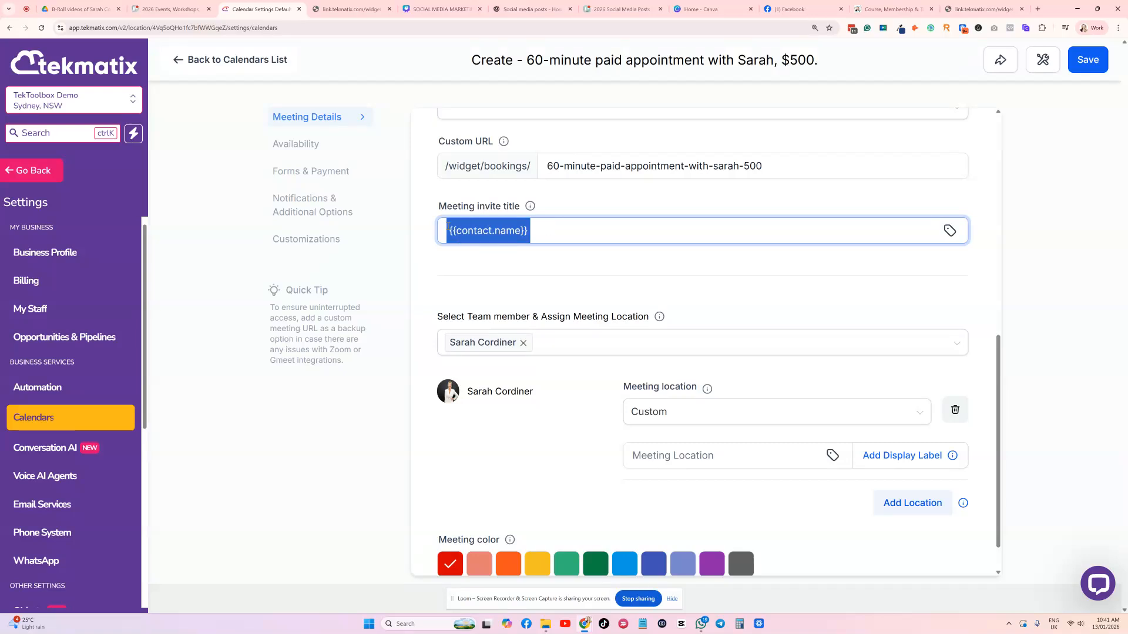
{"action": "key", "text": "BackSpace"}
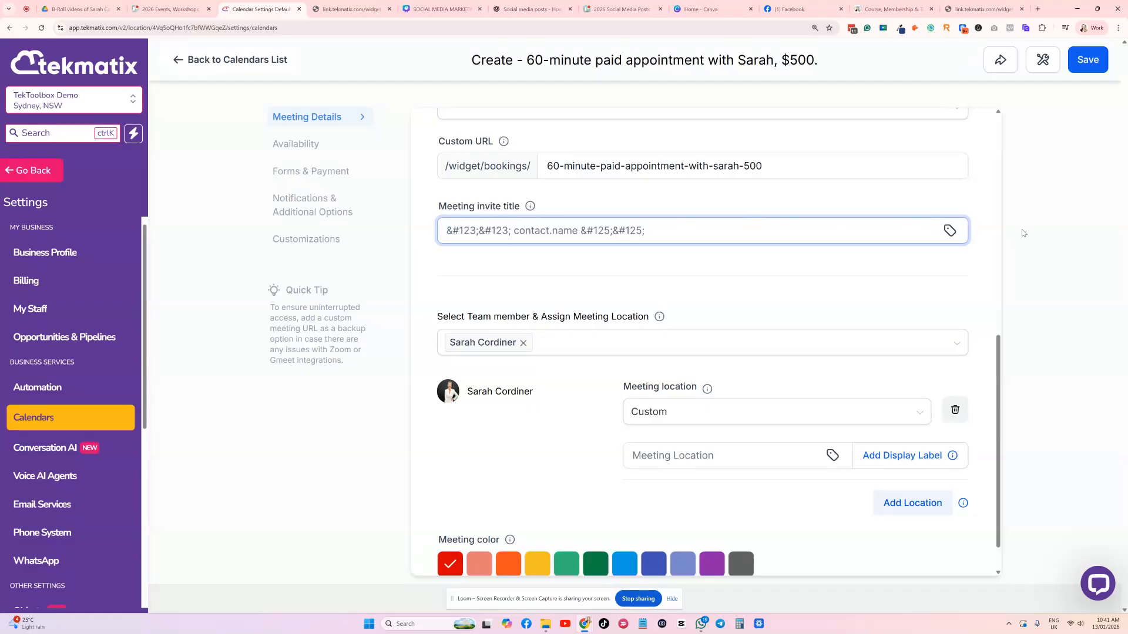
{"action": "left_click", "coordinate": [948, 232]}
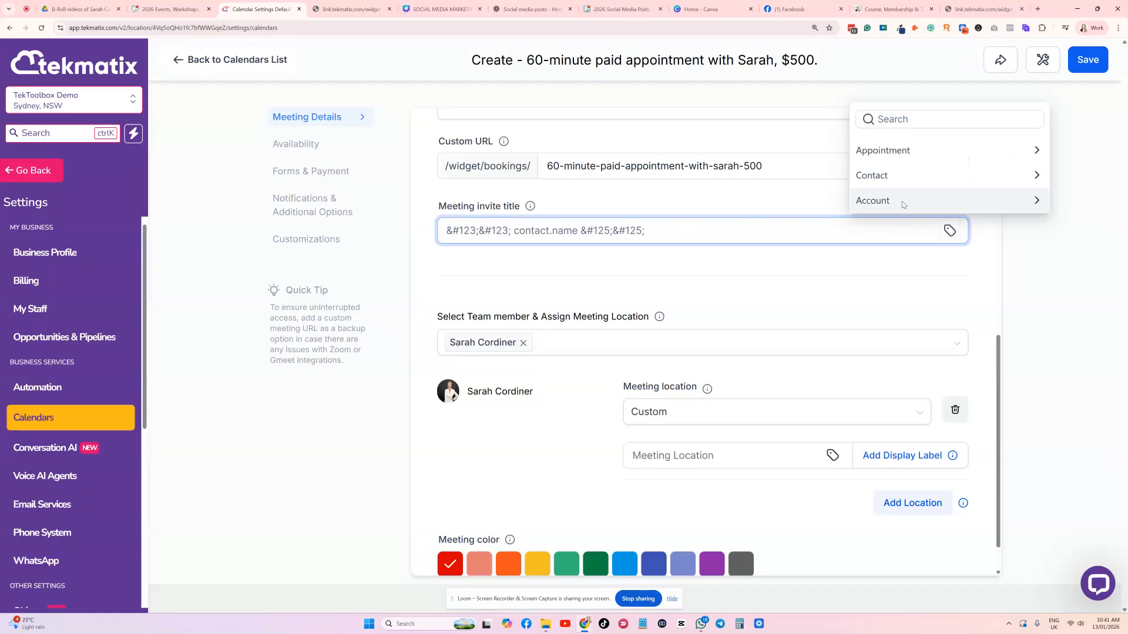
{"action": "left_click", "coordinate": [876, 181]}
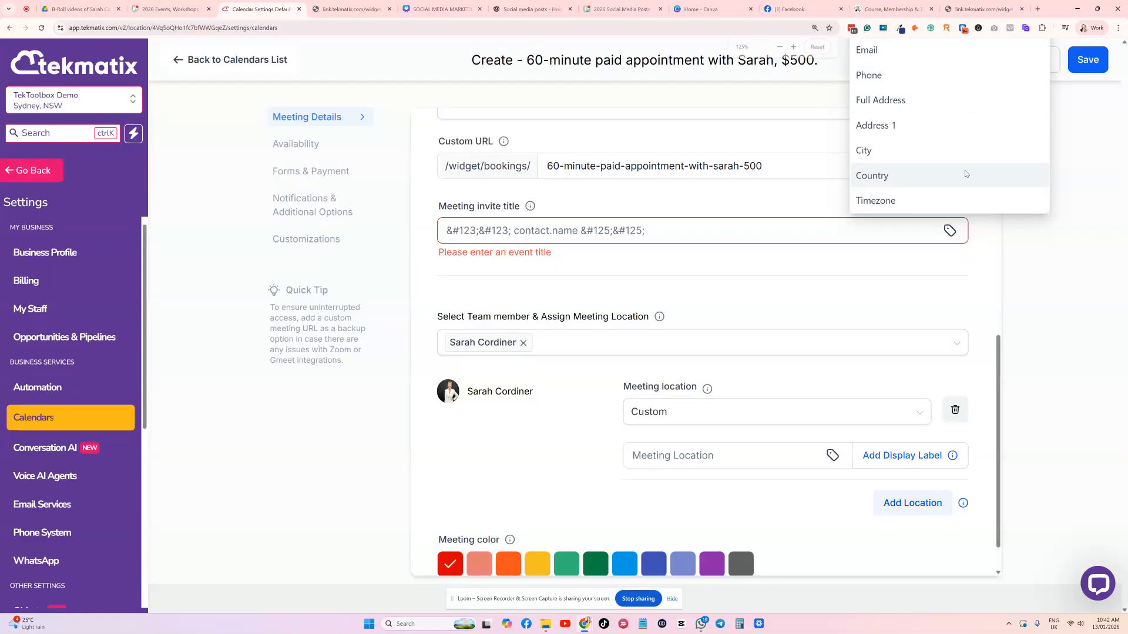
{"action": "key", "text": "ctrl+minus"}
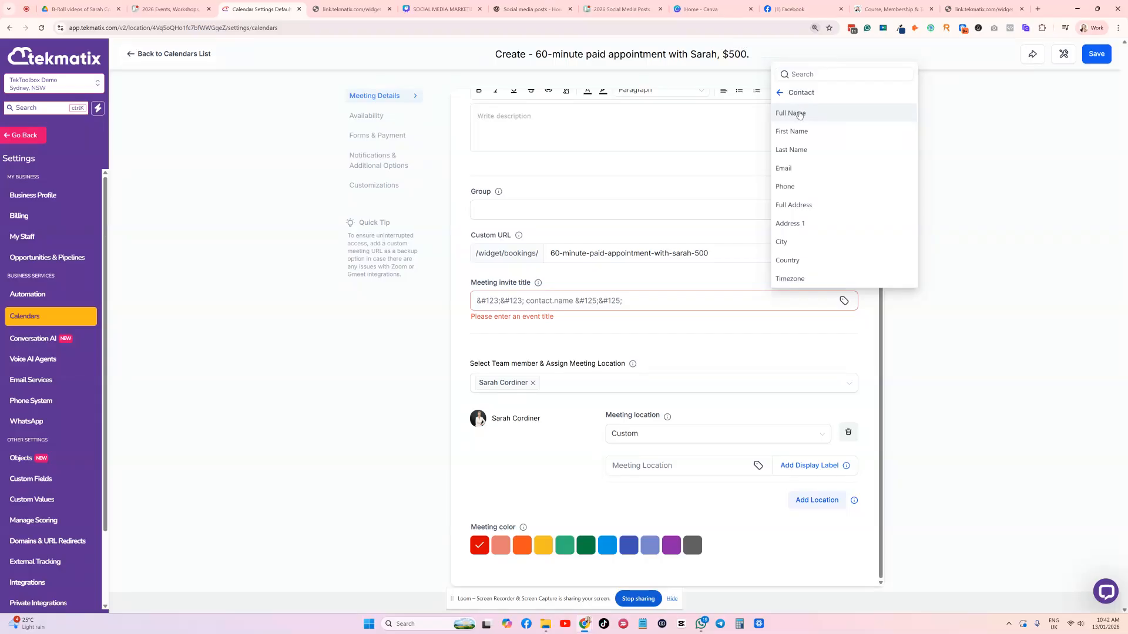
{"action": "left_click", "coordinate": [798, 115]}
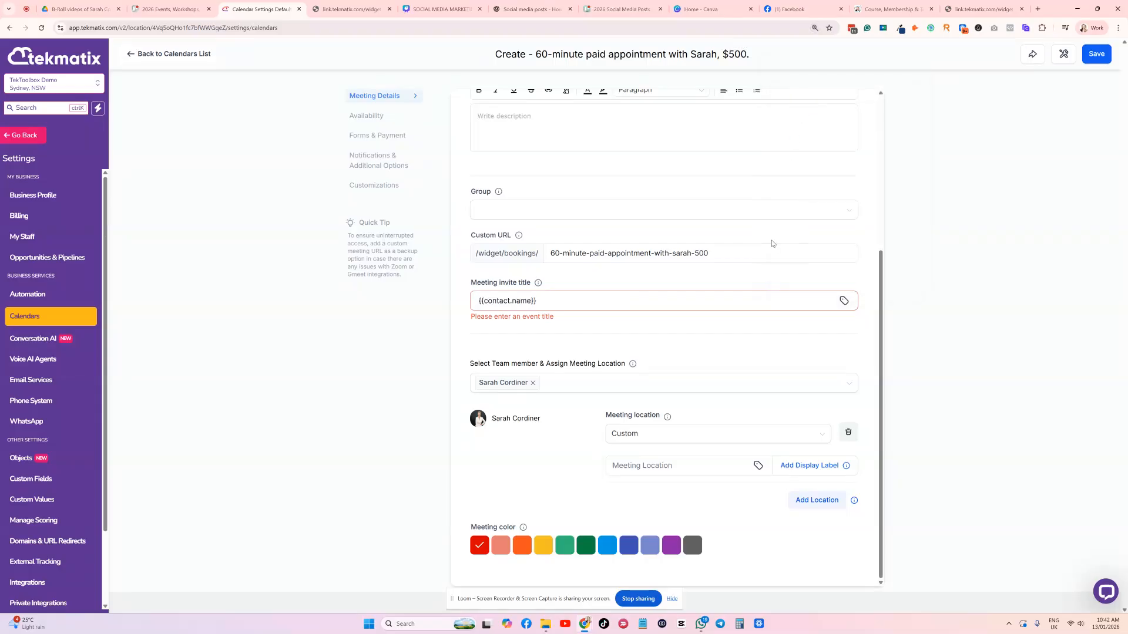
Append "and", the host's full name and "- 60min coaching call" to the placeholder in the meeting invite title.
{"action": "key", "text": "ctrl+plus"}
{"action": "key", "text": "ctrl+plus"}
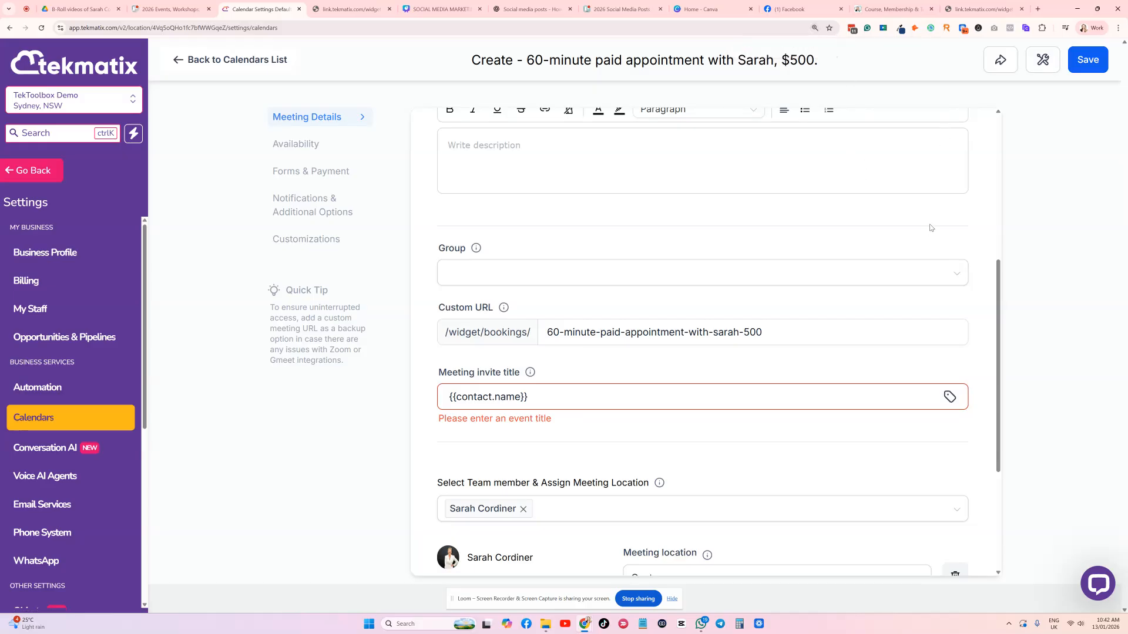
{"action": "left_click", "coordinate": [546, 397]}
{"action": "type", "text": "and Sarah Cordiner - 60min coaching call"}
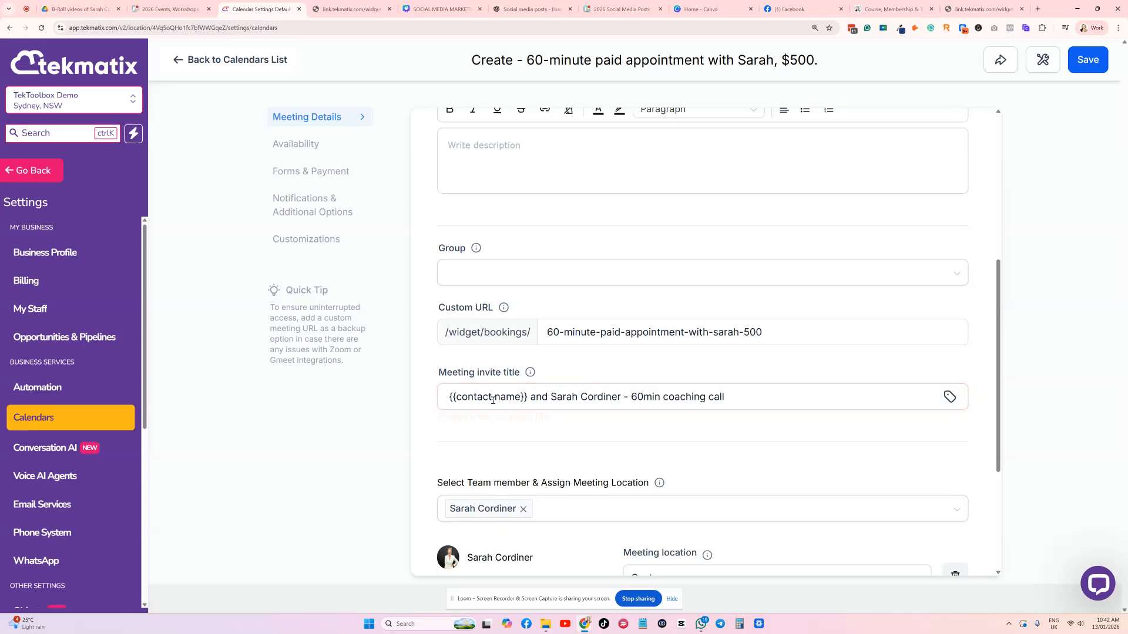
{"action": "left_click_drag", "start_coordinate": [727, 397], "coordinate": [442, 396]}
{"action": "left_click", "coordinate": [609, 372]}
{"action": "left_click", "coordinate": [521, 395]}
{"action": "double_click", "coordinate": [527, 396]}
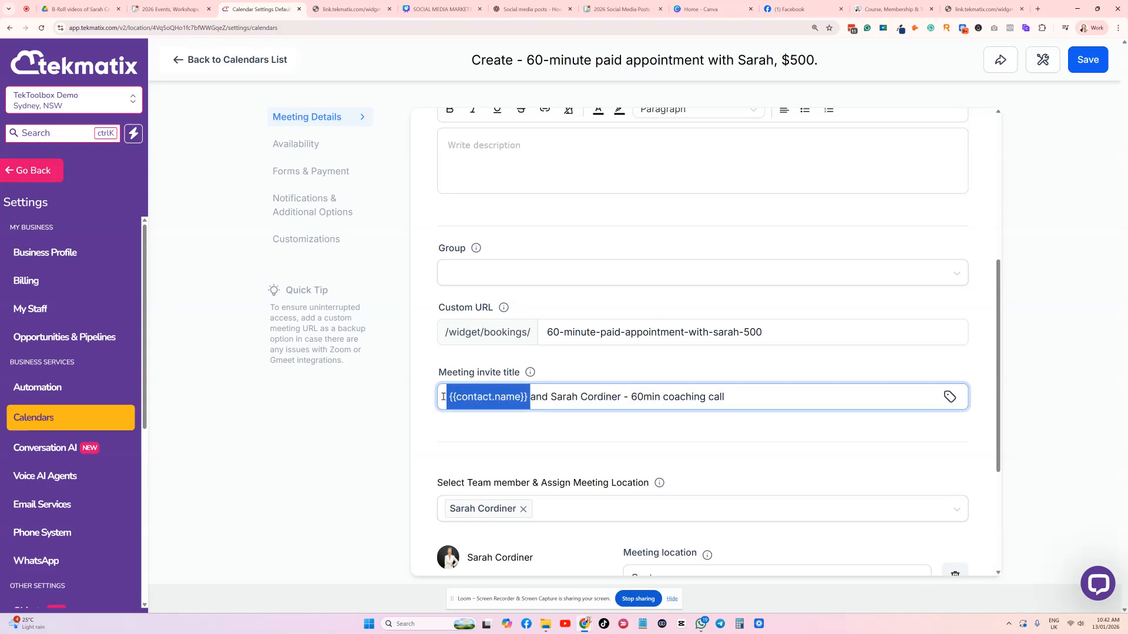
Check the custom meeting location of the team member and open the Zoom website in a new browser tab.
{"action": "scroll", "coordinate": [503, 208], "scroll_direction": "down", "scroll_amount": 3}
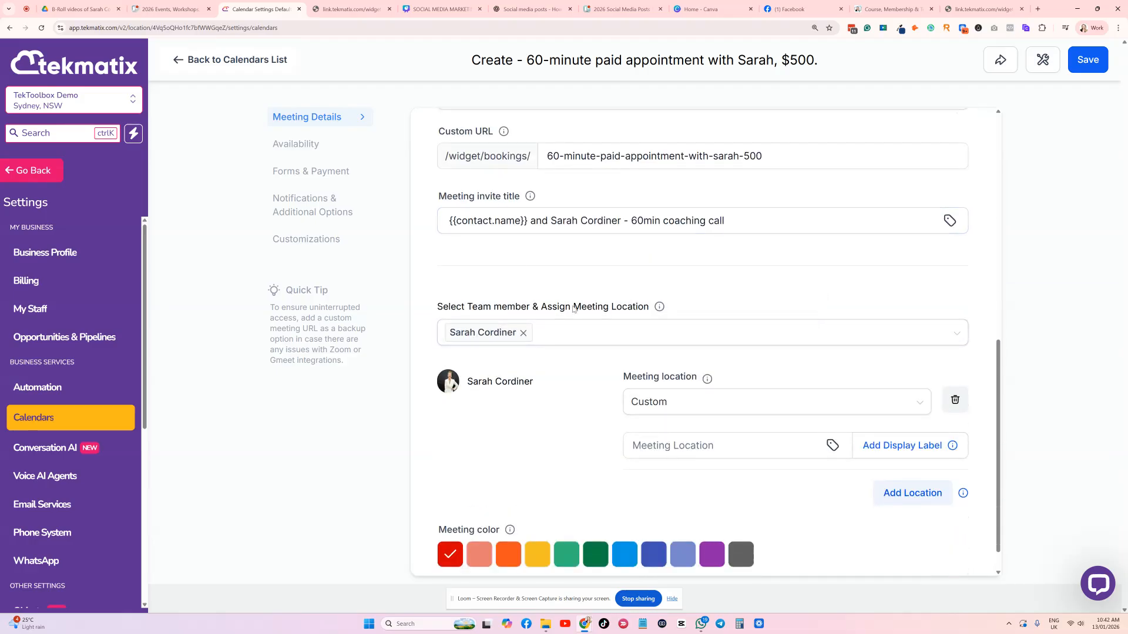
{"action": "left_click", "coordinate": [684, 402]}
{"action": "scroll", "coordinate": [684, 402], "scroll_direction": "down", "scroll_amount": 1}
{"action": "left_click", "coordinate": [690, 410]}
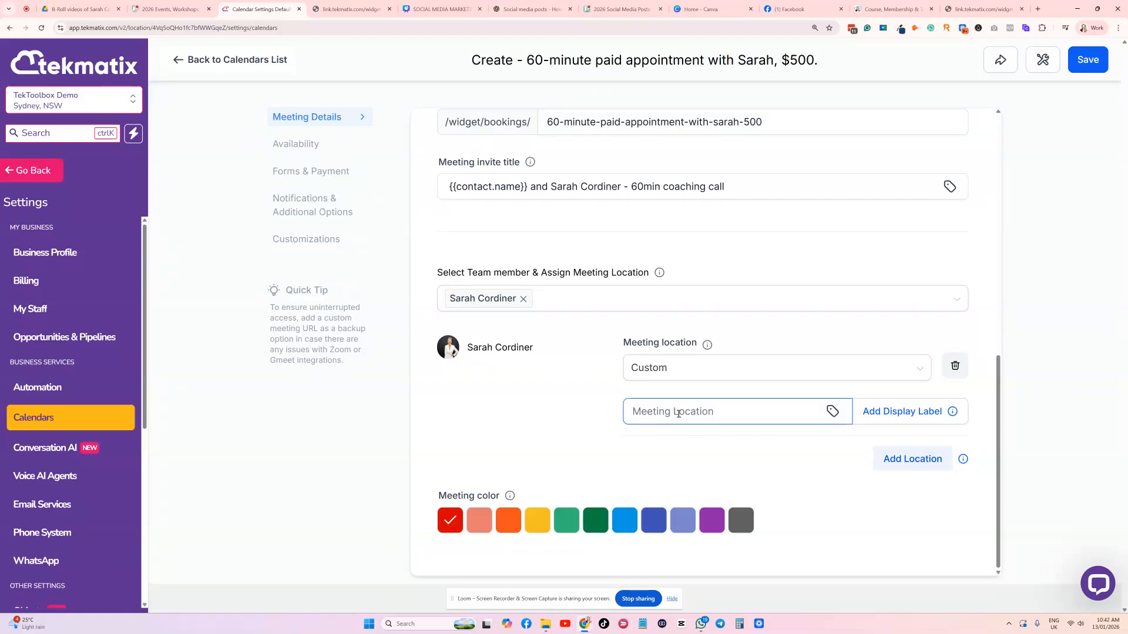
{"action": "left_click", "coordinate": [1039, 8]}
{"action": "type", "text": "zoom"}
{"action": "key", "text": "Return"}
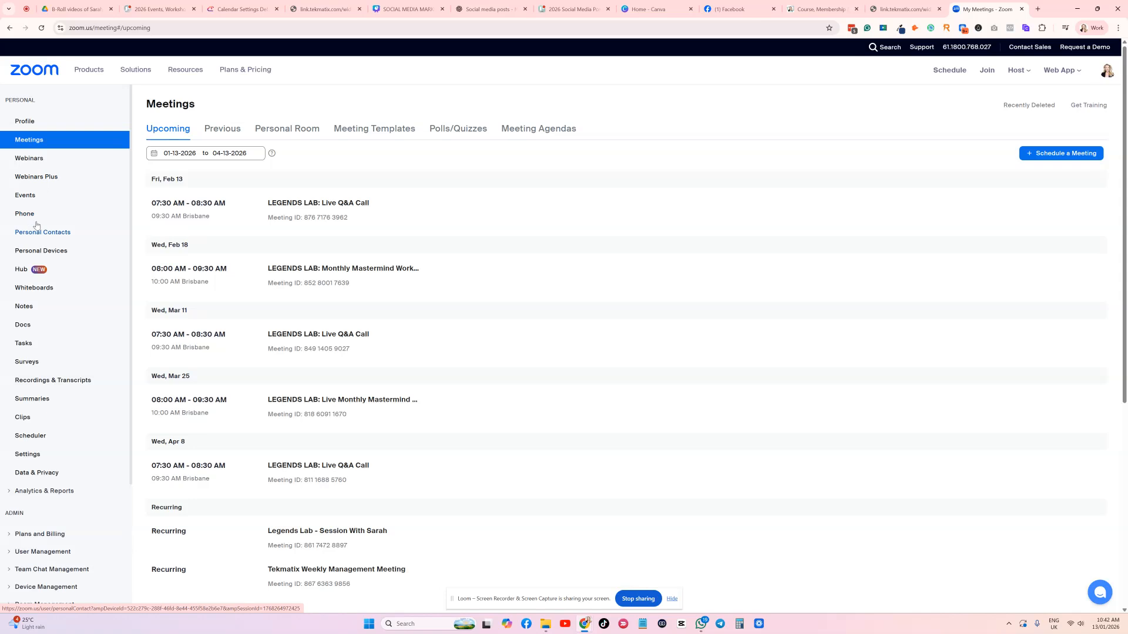
Look through the Zoom account's settings, including the general ones, for the personal meeting link.
{"action": "scroll", "coordinate": [53, 241], "scroll_direction": "down", "scroll_amount": 2}
{"action": "scroll", "coordinate": [61, 237], "scroll_direction": "down", "scroll_amount": 1}
{"action": "left_click", "coordinate": [27, 284]}
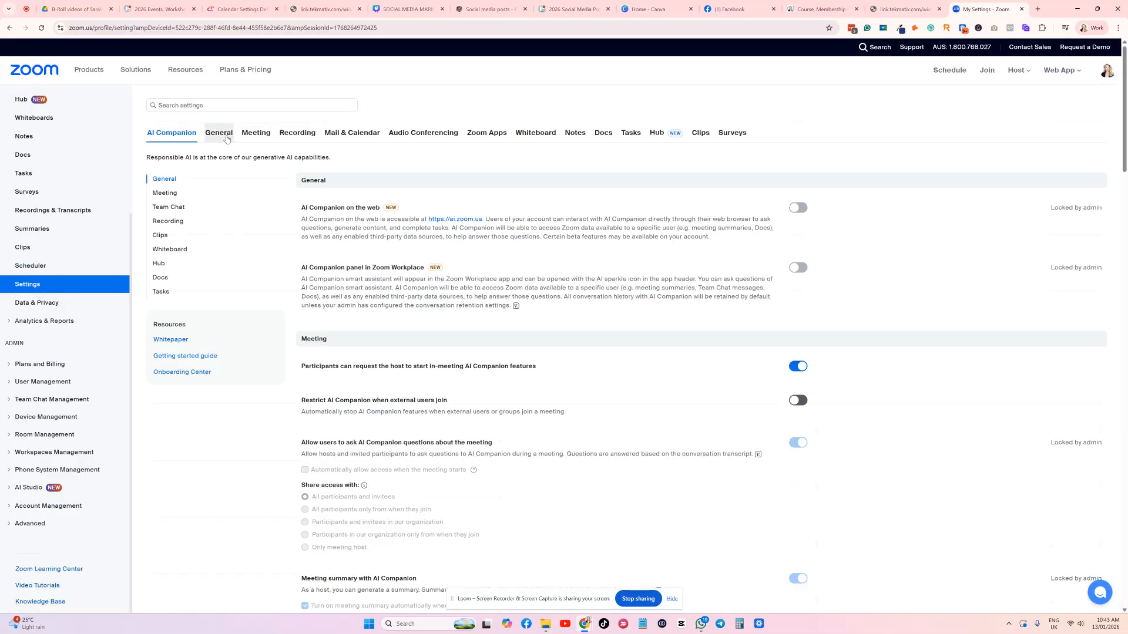
{"action": "left_click", "coordinate": [223, 139]}
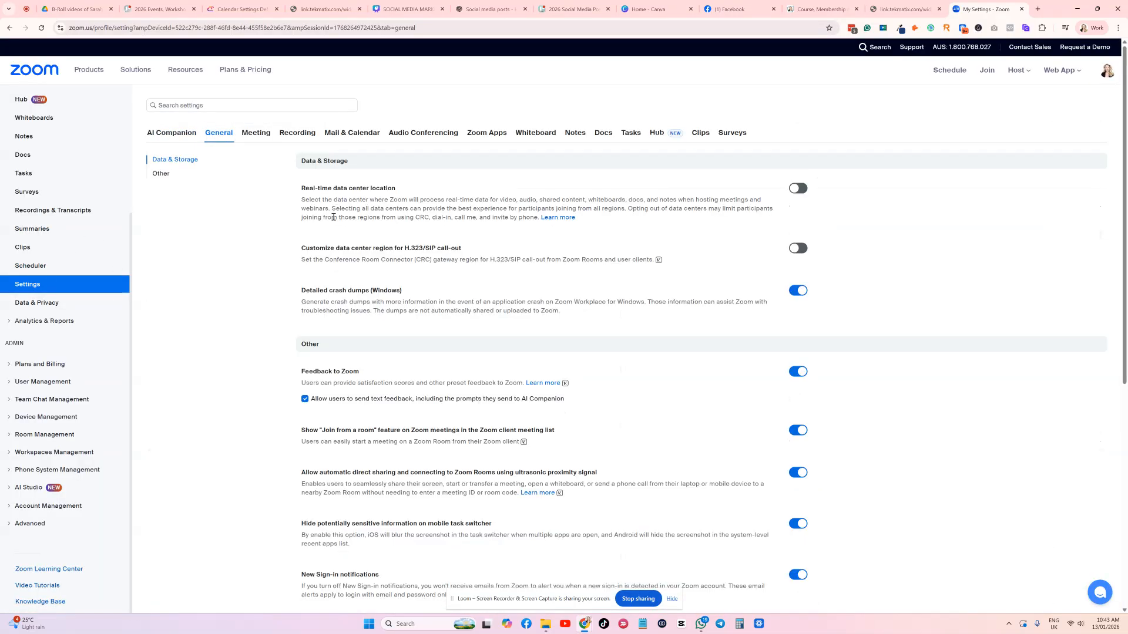
{"action": "scroll", "coordinate": [335, 217], "scroll_direction": "down", "scroll_amount": 15}
{"action": "scroll", "coordinate": [336, 217], "scroll_direction": "up", "scroll_amount": 5}
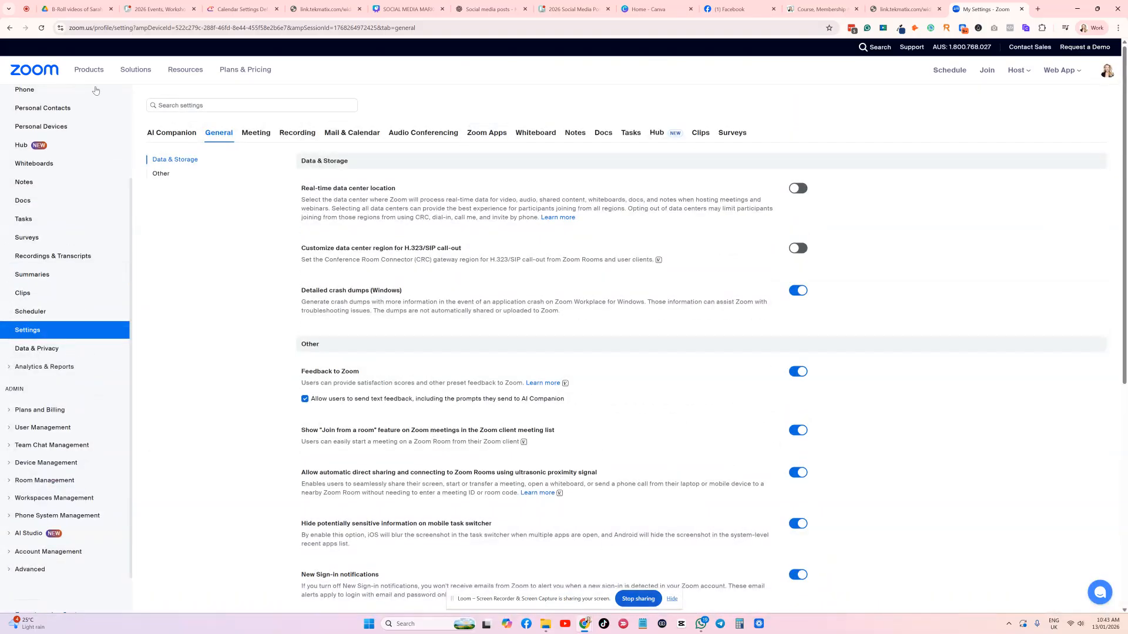
{"action": "scroll", "coordinate": [57, 379], "scroll_direction": "down", "scroll_amount": 1}
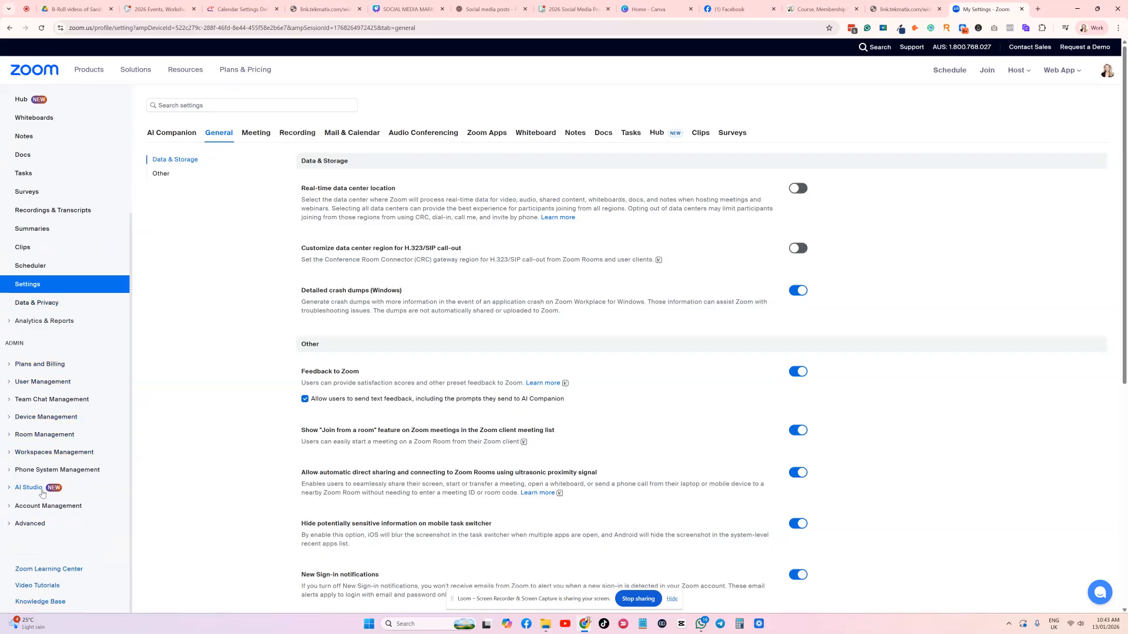
{"action": "scroll", "coordinate": [46, 435], "scroll_direction": "up", "scroll_amount": 3}
Open the Zoom profile and examine its direct chat link, personal meeting ID and personal link.
{"action": "left_click", "coordinate": [25, 121]}
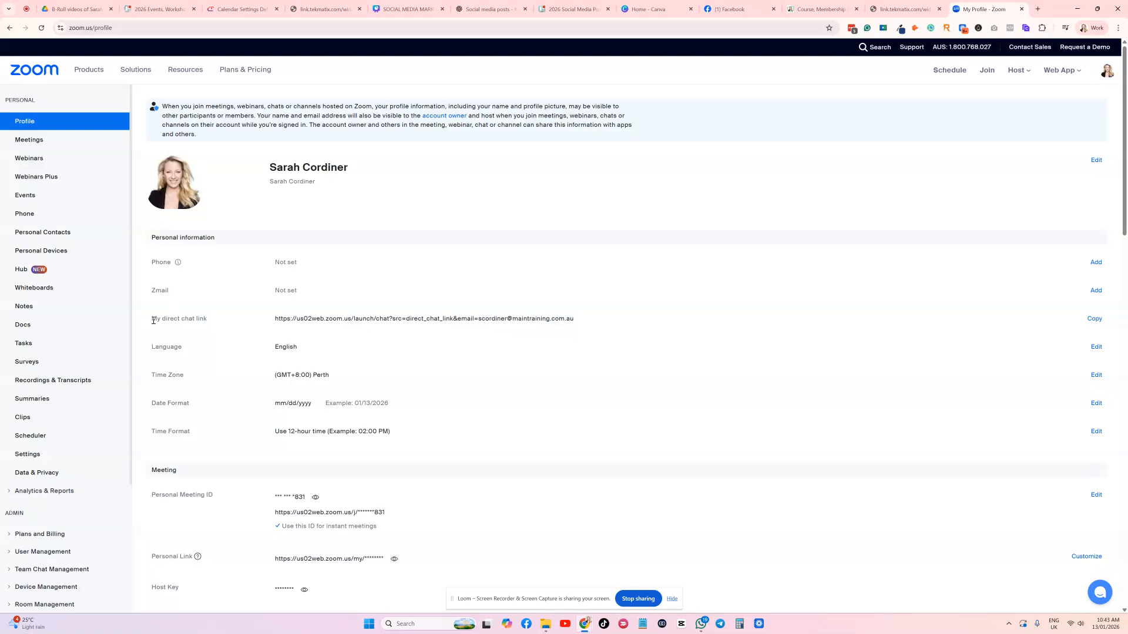
{"action": "left_click_drag", "start_coordinate": [150, 323], "coordinate": [218, 322]}
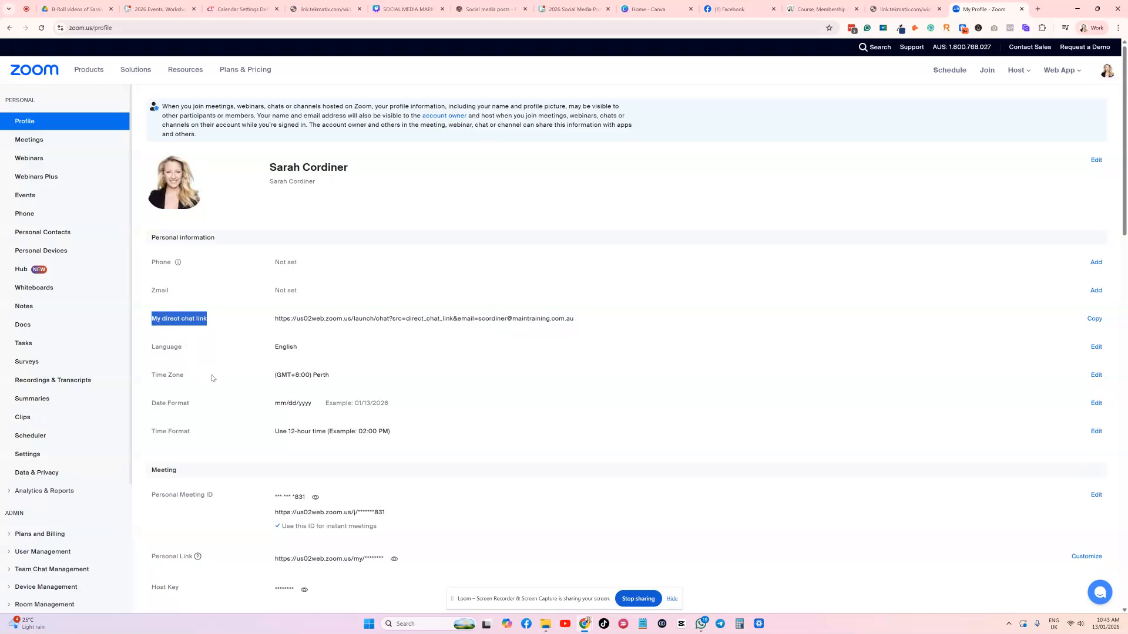
{"action": "left_click", "coordinate": [164, 493]}
{"action": "scroll", "coordinate": [169, 378], "scroll_direction": "down", "scroll_amount": 2}
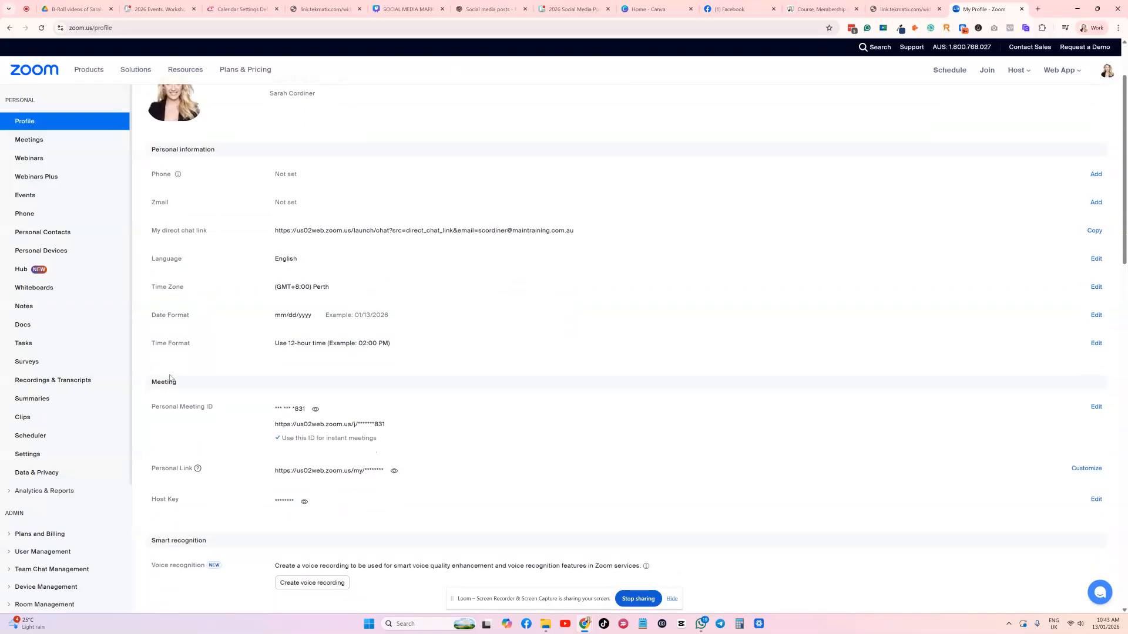
{"action": "double_click", "coordinate": [156, 383]}
{"action": "left_click_drag", "start_coordinate": [148, 412], "coordinate": [214, 408]}
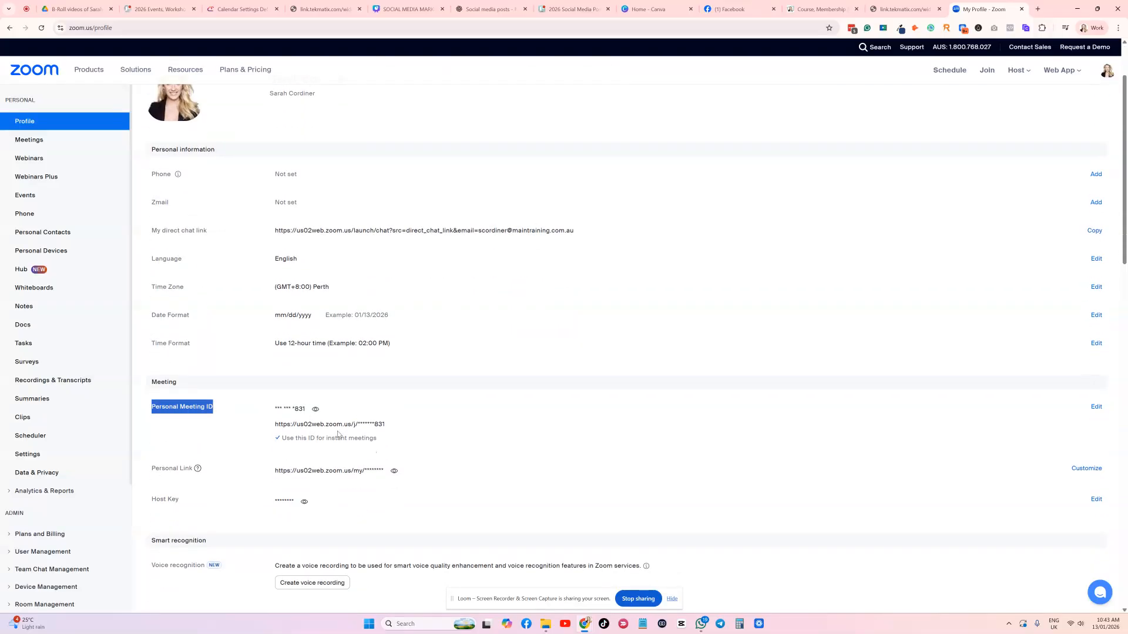
{"action": "left_click_drag", "start_coordinate": [277, 423], "coordinate": [396, 427]}
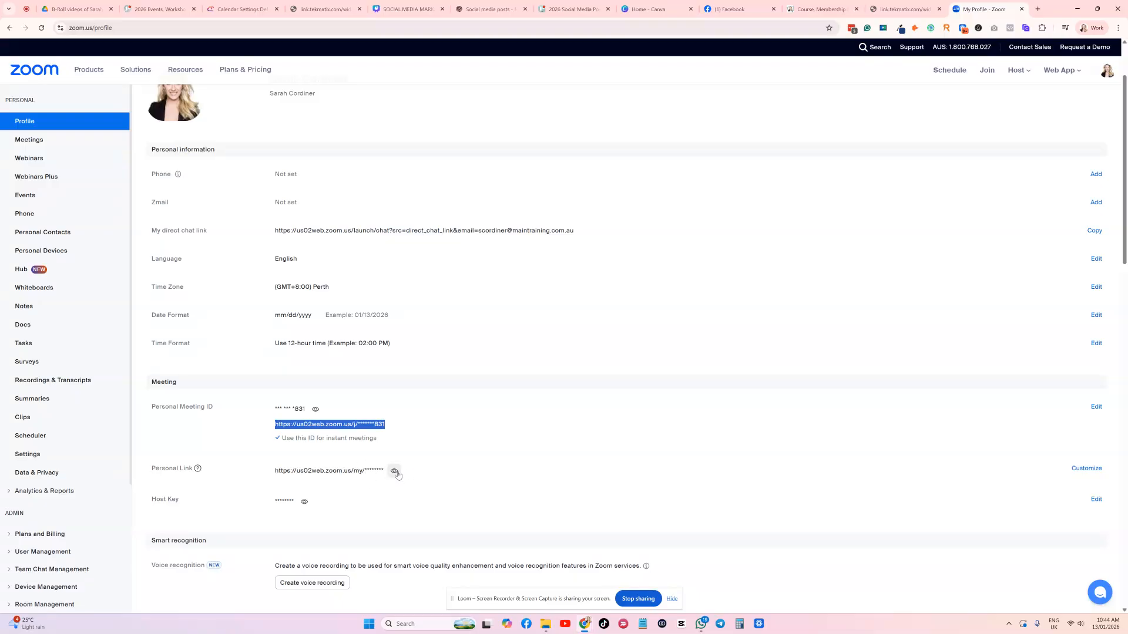
{"action": "left_click_drag", "start_coordinate": [151, 468], "coordinate": [193, 468]}
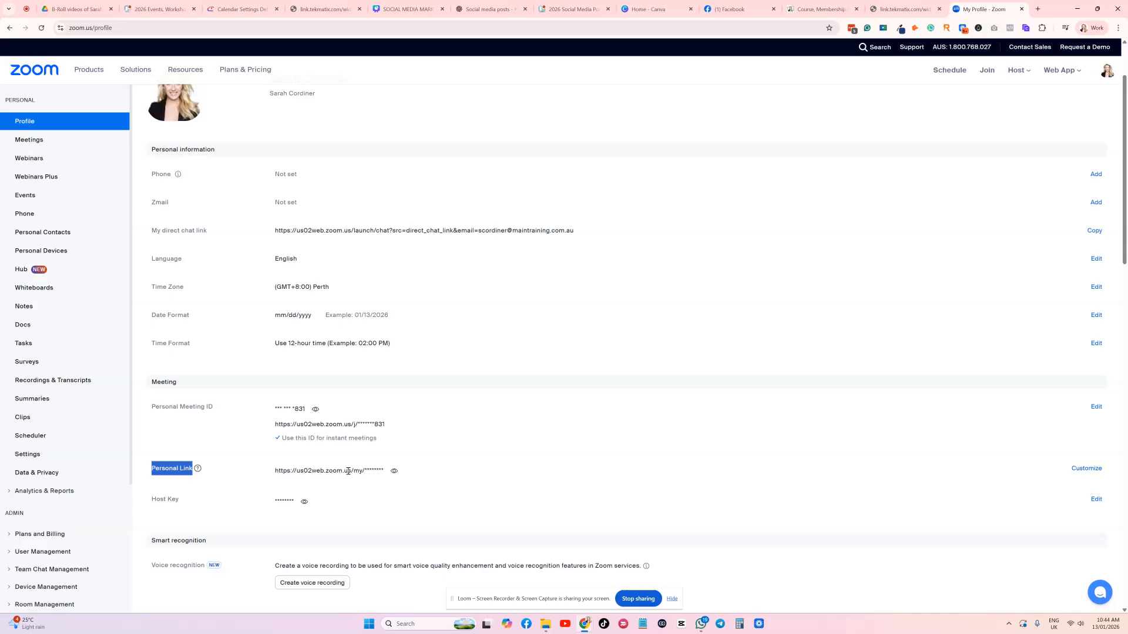
Return to the Tekmatix calendar and save it with "zoom link personal" as custom meeting location and the lighter green meeting color.
{"action": "left_click", "coordinate": [241, 9]}
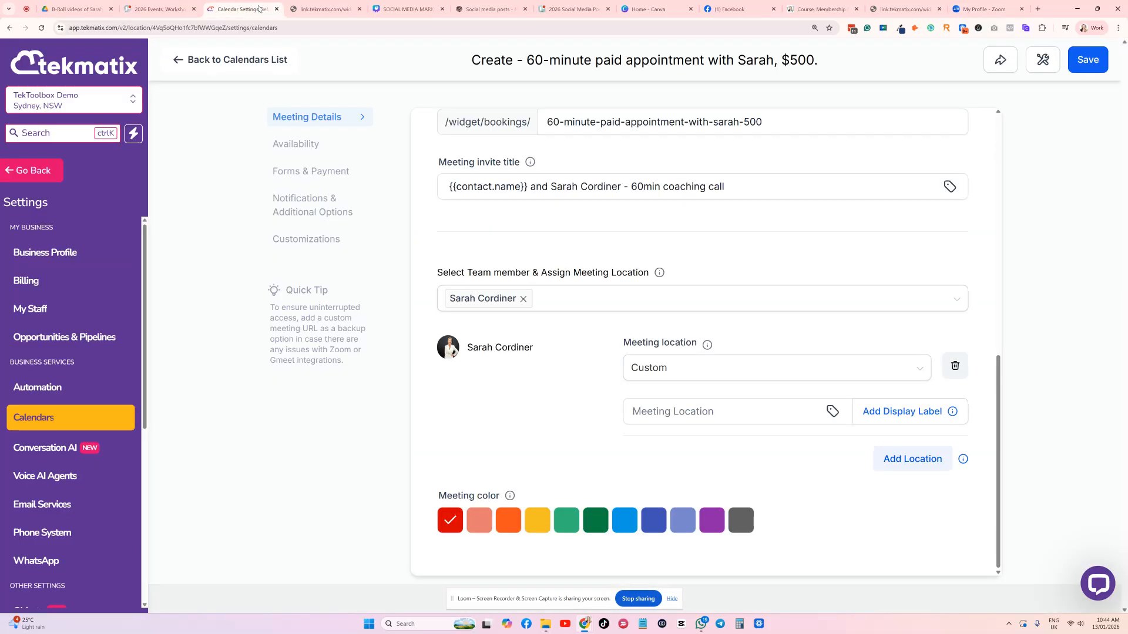
{"action": "left_click", "coordinate": [637, 410]}
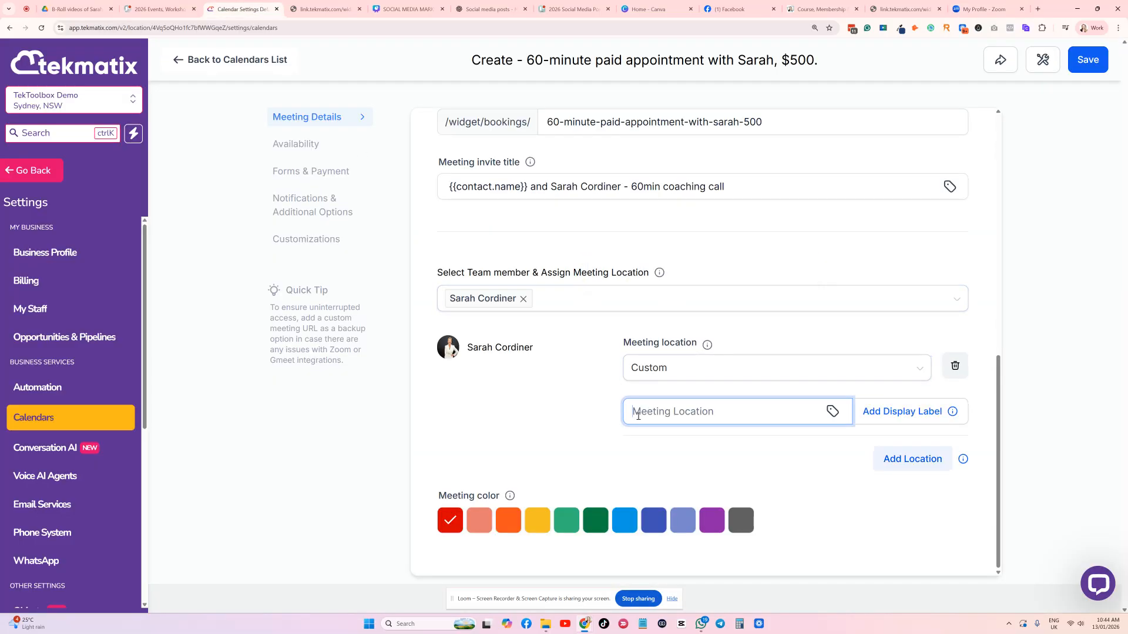
{"action": "type", "text": "zoom link personal"}
{"action": "left_click", "coordinate": [758, 448]}
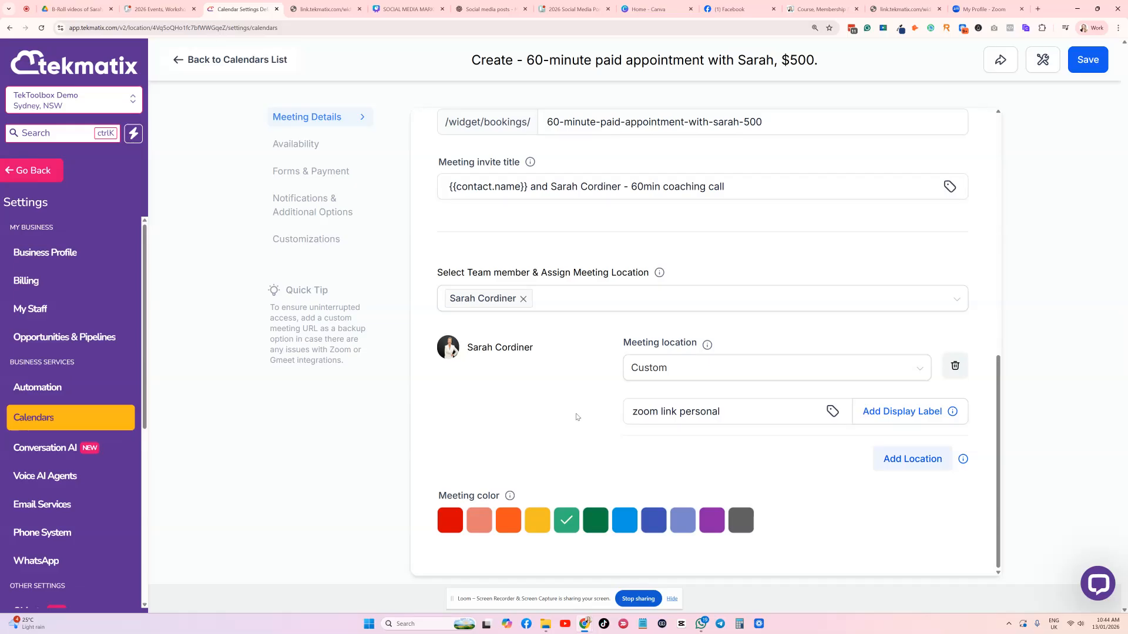
{"action": "left_click", "coordinate": [1084, 57]}
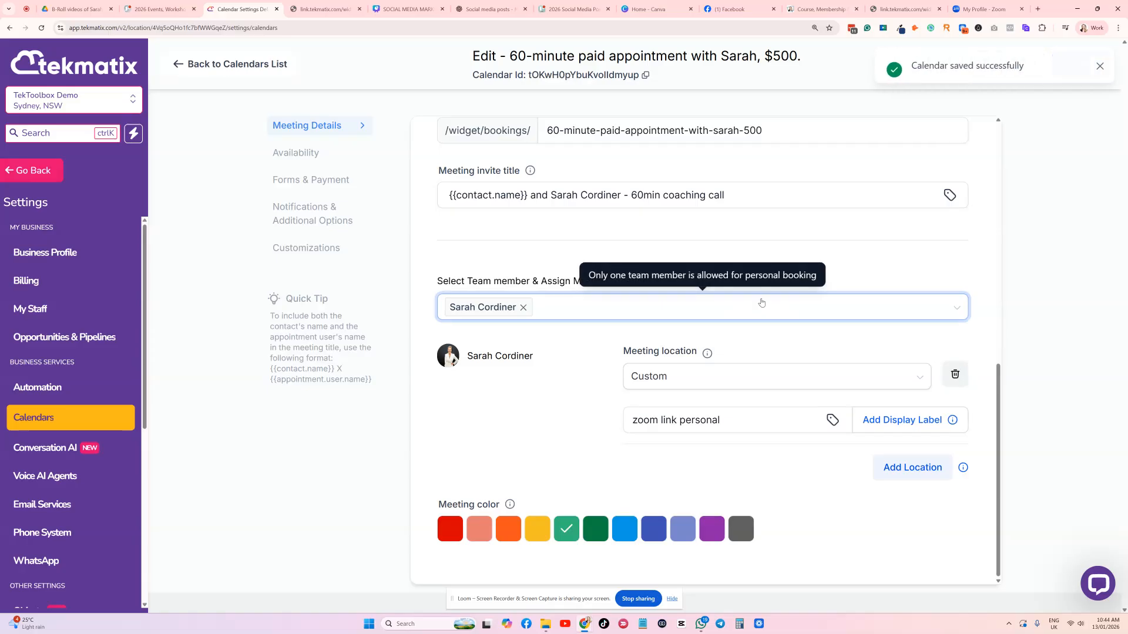
Examine the calendar's availability settings for booking hours, meeting interval, duration and booking limits.
{"action": "left_click", "coordinate": [299, 154]}
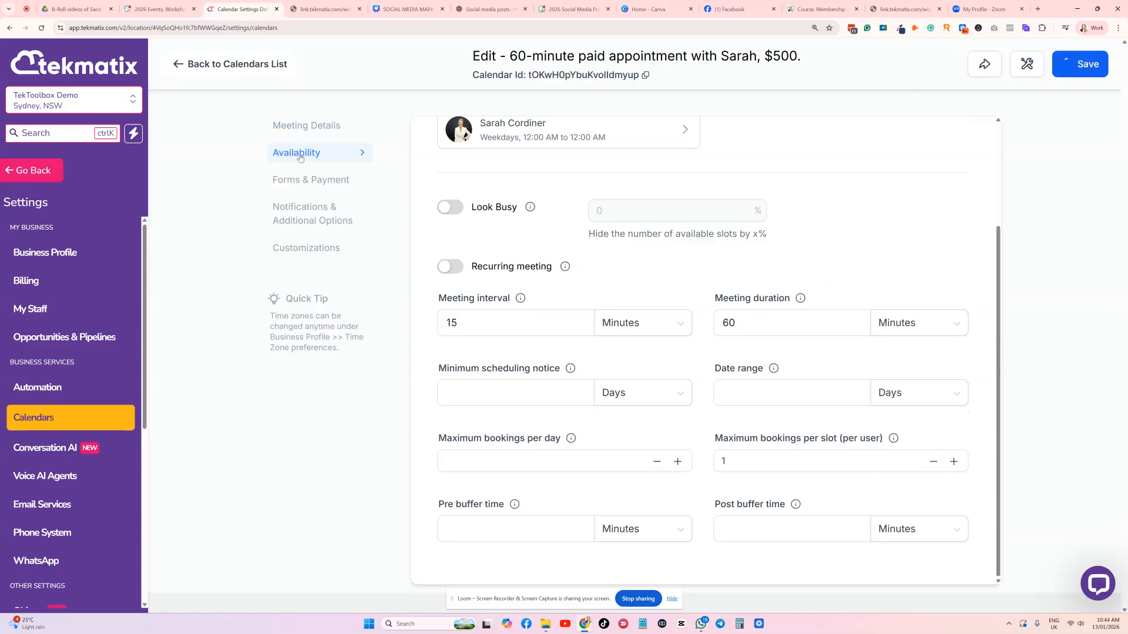
{"action": "scroll", "coordinate": [299, 157], "scroll_direction": "down", "scroll_amount": 5}
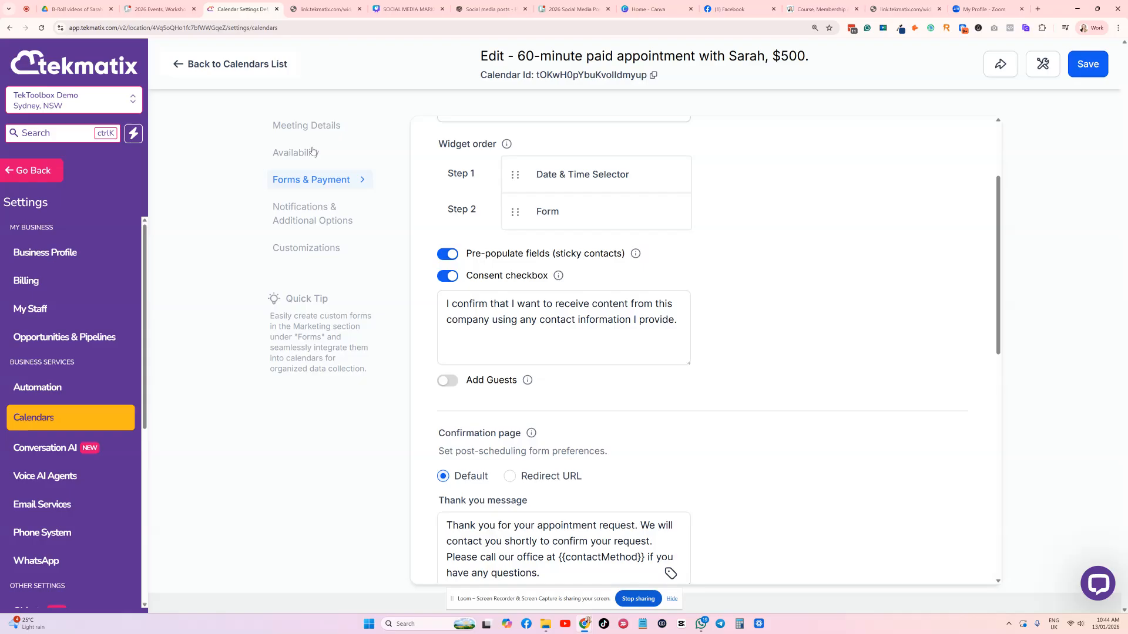
{"action": "left_click", "coordinate": [295, 155]}
{"action": "scroll", "coordinate": [631, 167], "scroll_direction": "up", "scroll_amount": 3}
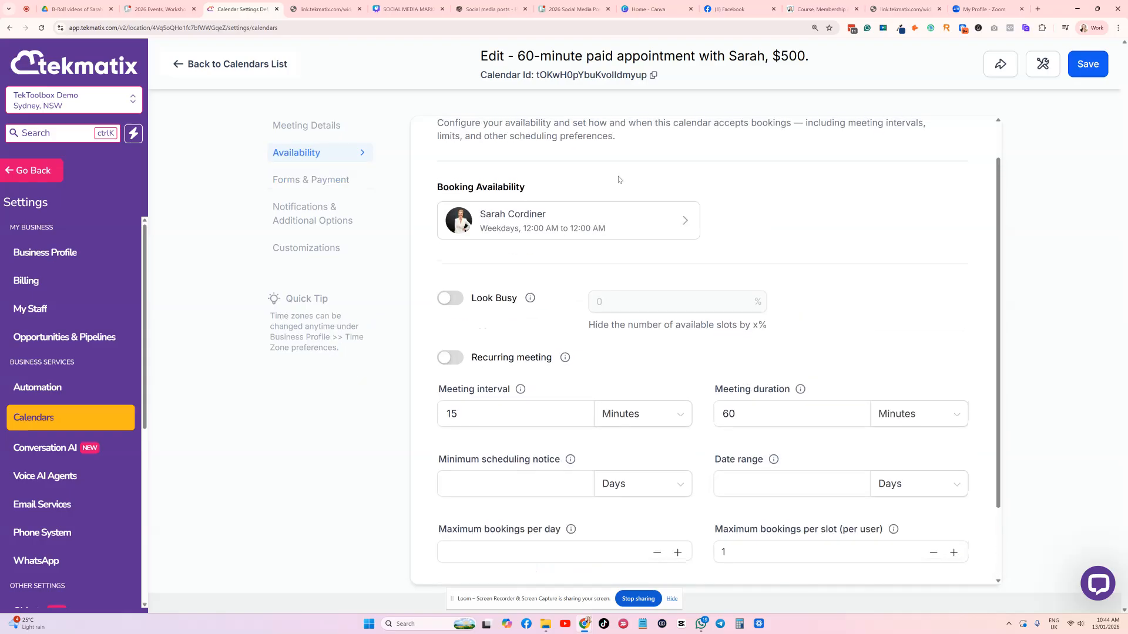
{"action": "scroll", "coordinate": [618, 182], "scroll_direction": "down", "scroll_amount": 3}
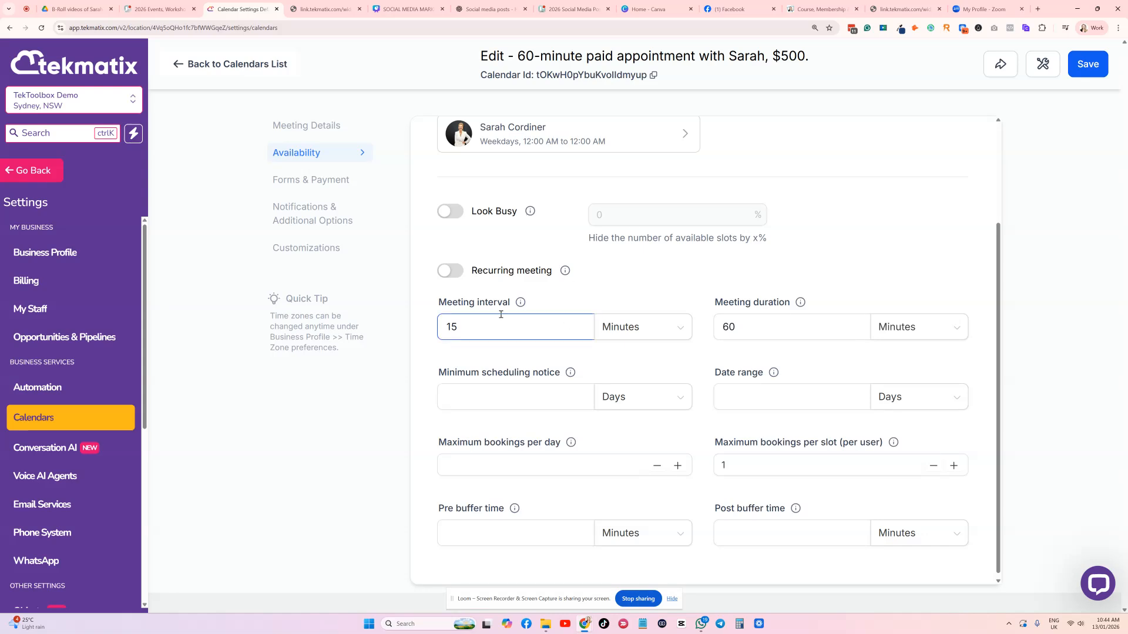
Compare the calendar's meeting interval with the time slots on the example booking page and return to the availability settings.
{"action": "scroll", "coordinate": [499, 322], "scroll_direction": "down", "scroll_amount": 1}
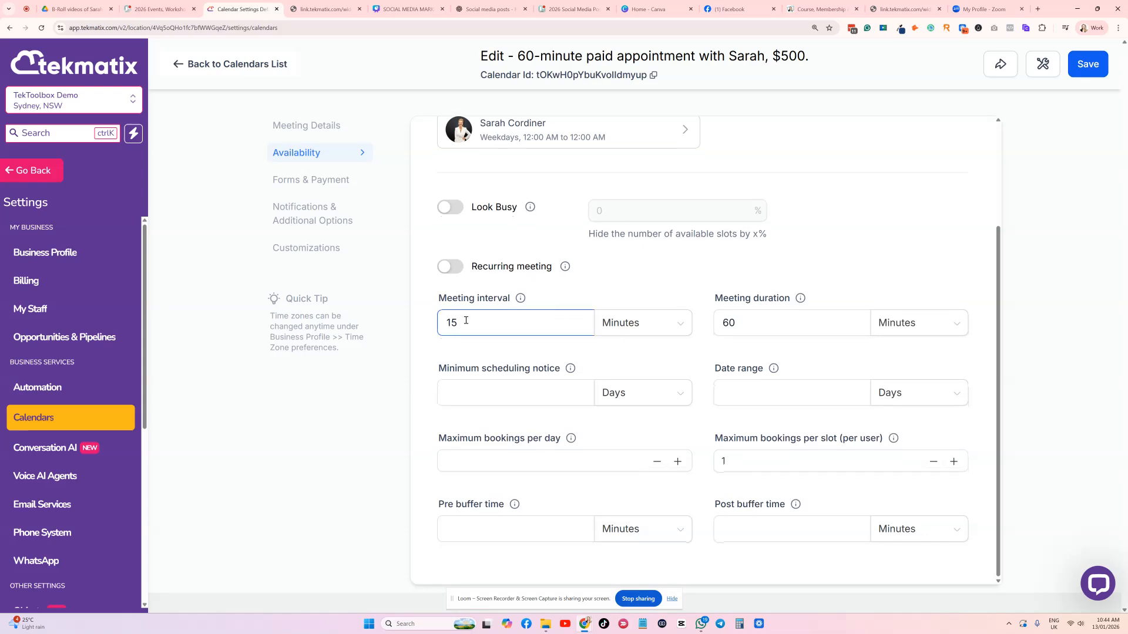
{"action": "double_click", "coordinate": [462, 320]}
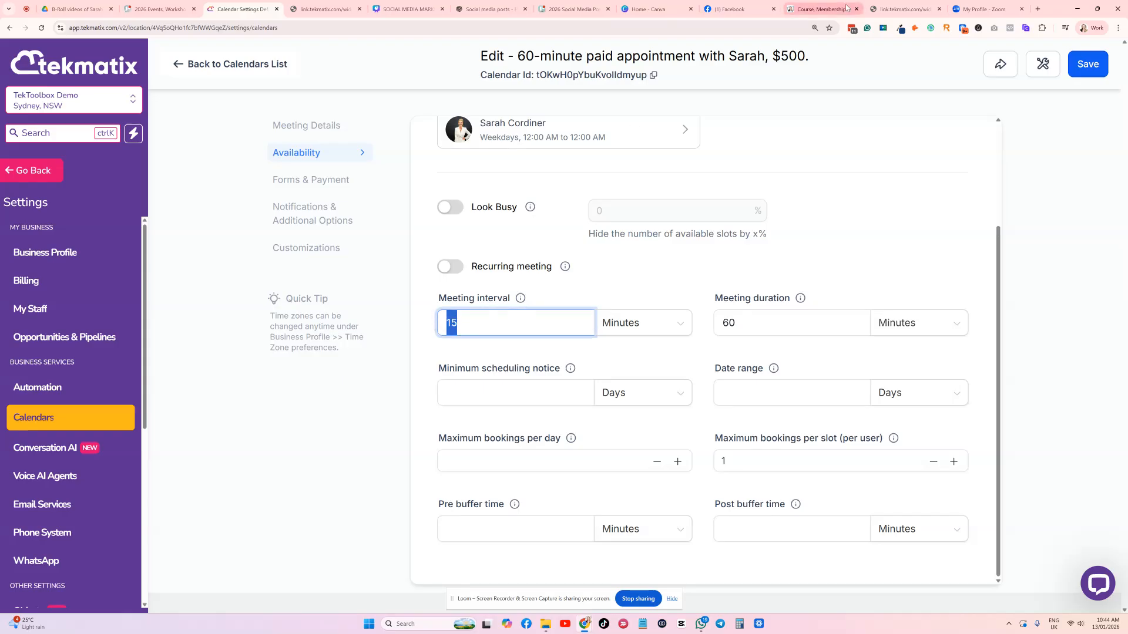
{"action": "left_click", "coordinate": [905, 8]}
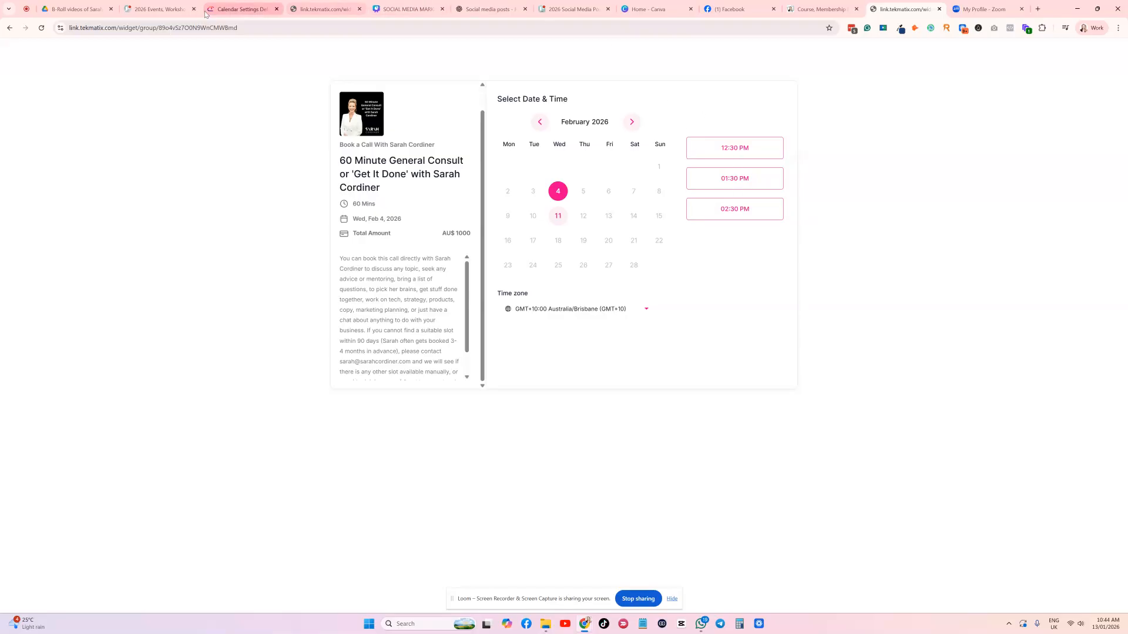
{"action": "left_click", "coordinate": [241, 9]}
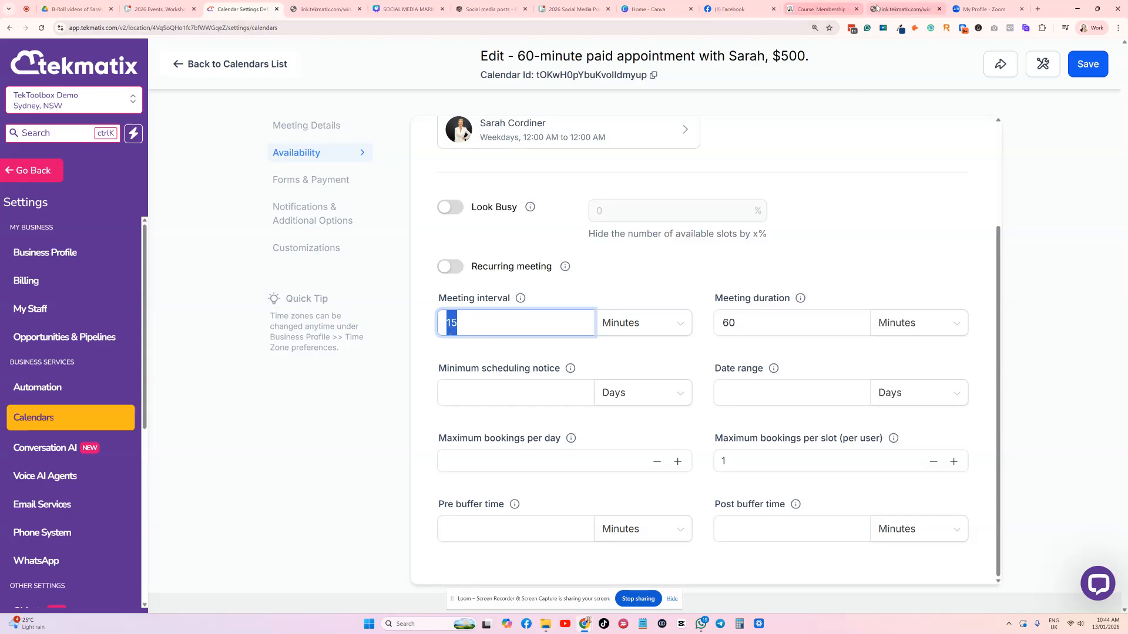
Check the available times on the example booking page, and set the calendar's minimum scheduling notice to 2 days.
{"action": "left_click", "coordinate": [904, 9]}
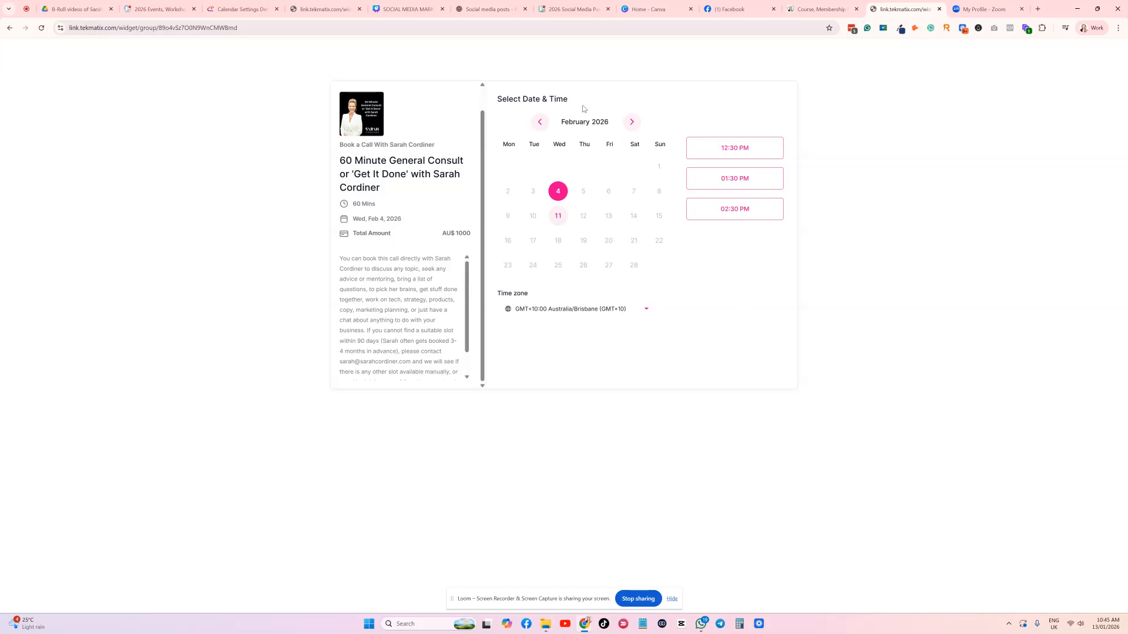
{"action": "left_click", "coordinate": [213, 10]}
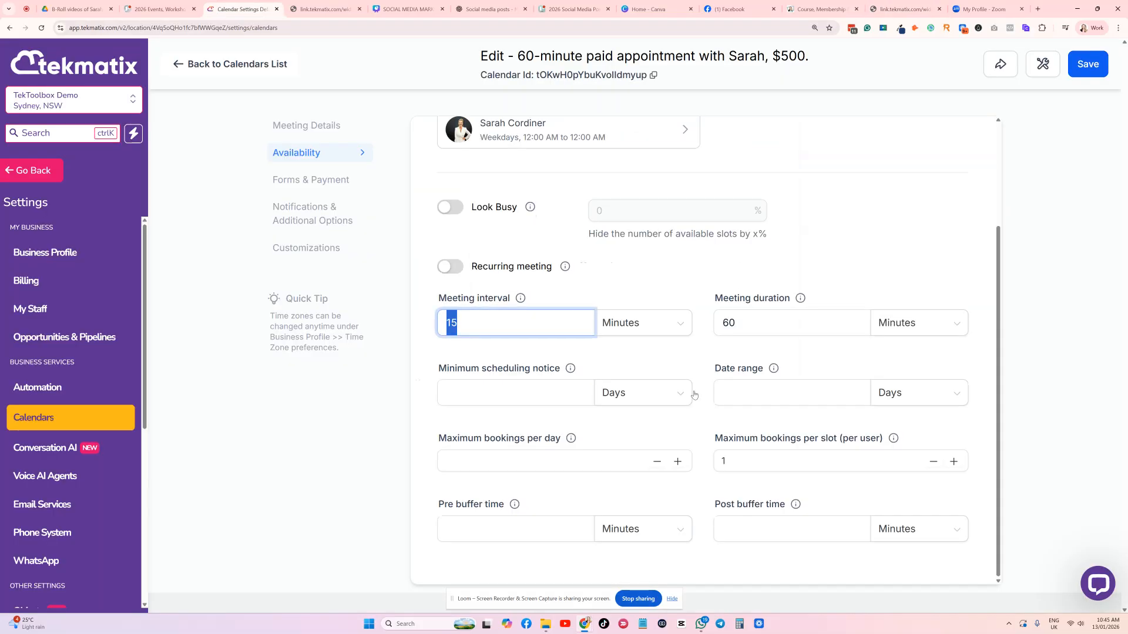
{"action": "left_click", "coordinate": [736, 312]}
{"action": "left_click", "coordinate": [534, 389]}
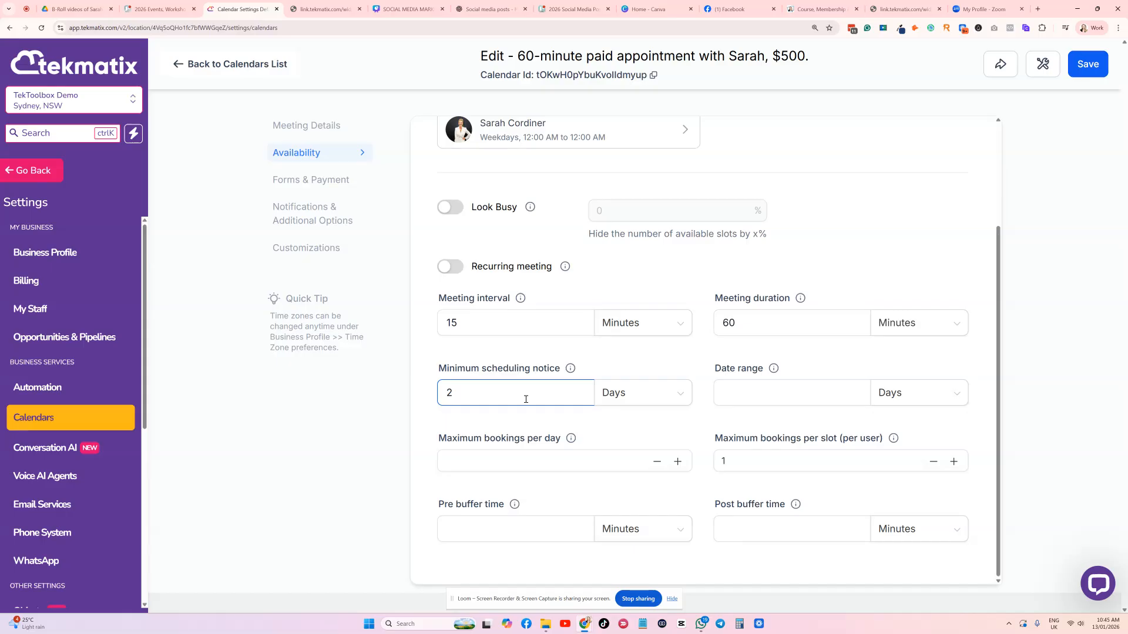
{"action": "key", "text": "BackSpace"}
{"action": "type", "text": "1"}
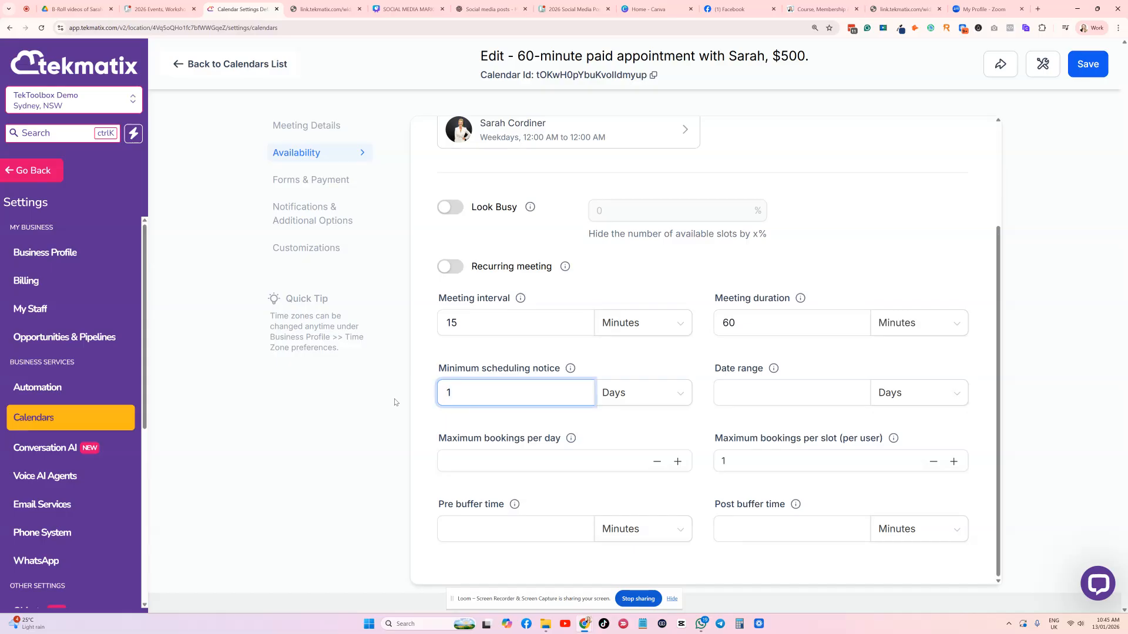
{"action": "left_click", "coordinate": [614, 392]}
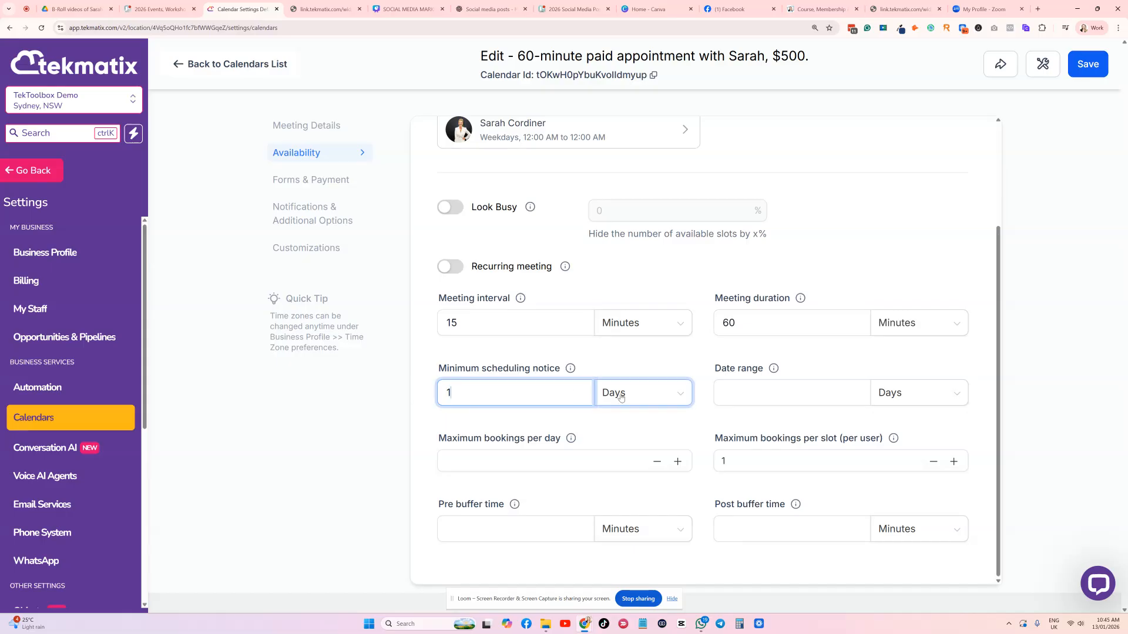
{"action": "left_click", "coordinate": [515, 396]}
{"action": "left_click_drag", "start_coordinate": [453, 397], "coordinate": [436, 397]}
{"action": "type", "text": "2"}
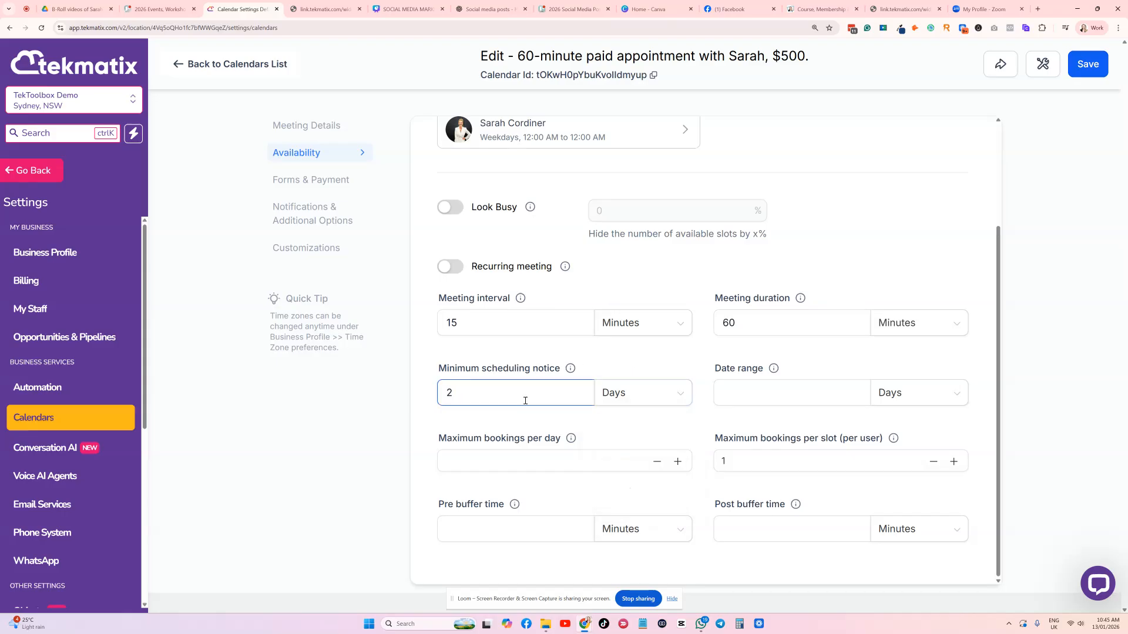
Set the calendar's booking date range to 90 days.
{"action": "left_click", "coordinate": [750, 389]}
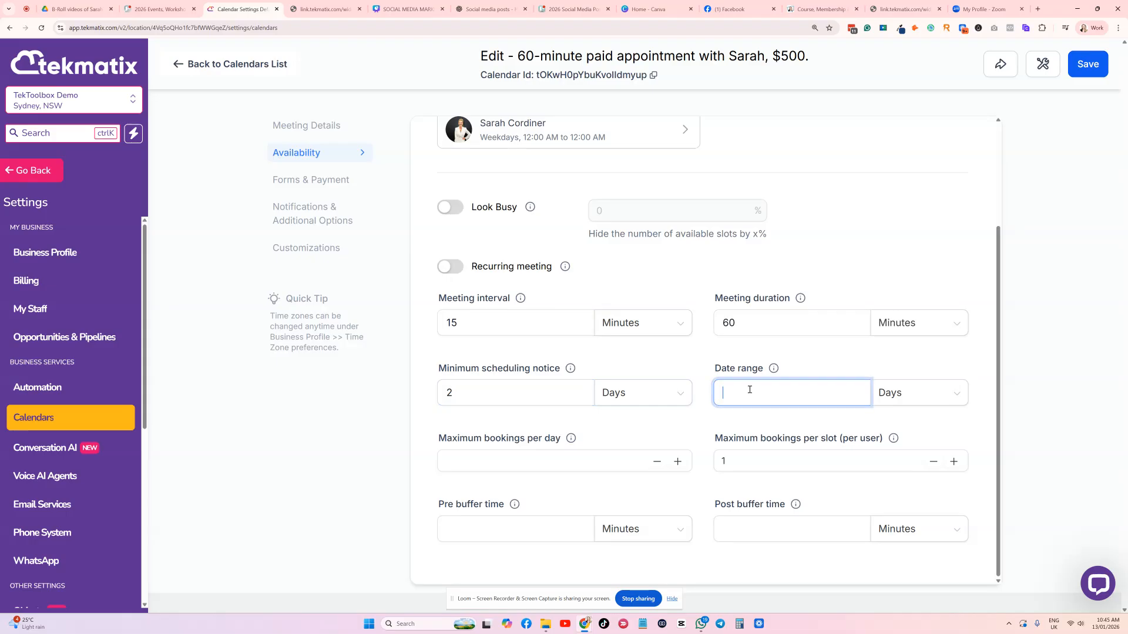
{"action": "type", "text": "90"}
{"action": "left_click", "coordinate": [819, 357]}
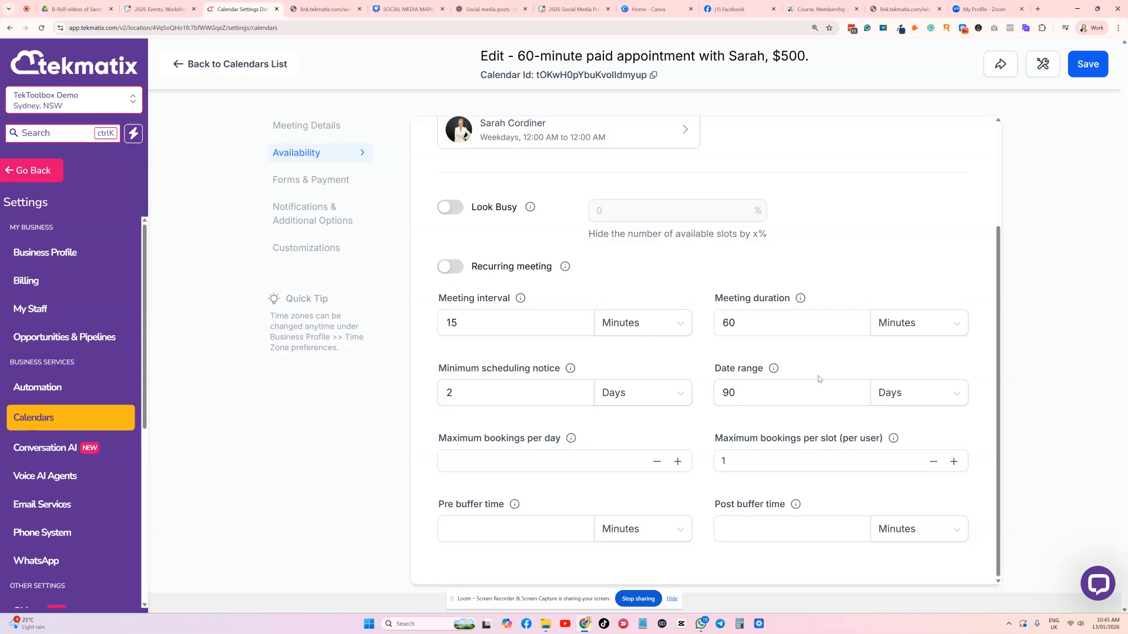
Set the calendar's booking date range to 12 months.
{"action": "left_click", "coordinate": [899, 393]}
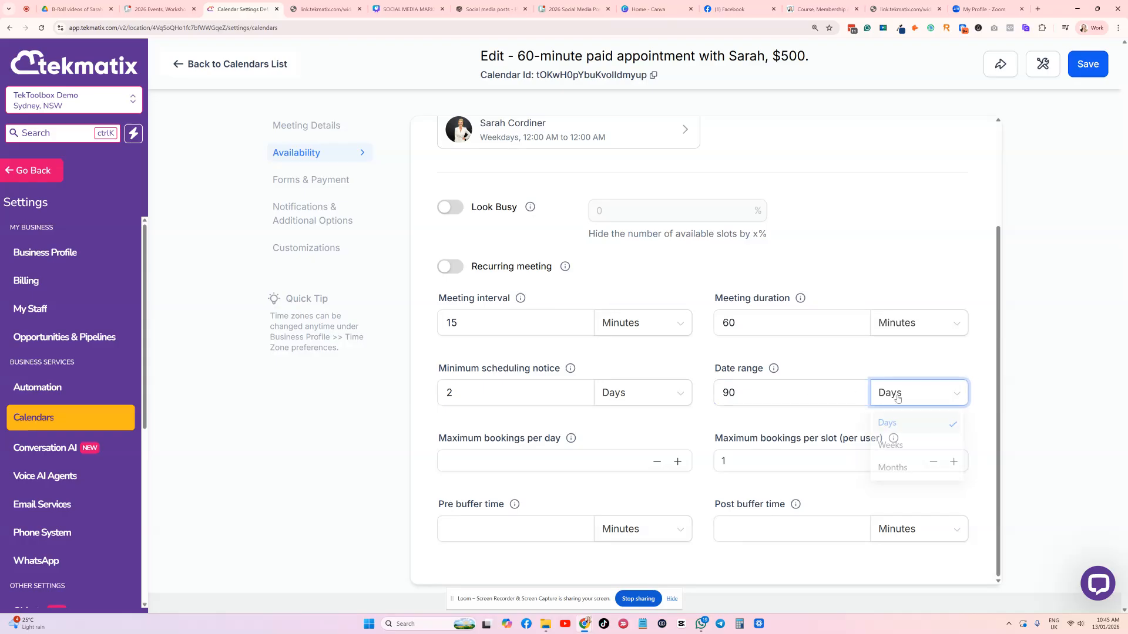
{"action": "left_click", "coordinate": [893, 470]}
{"action": "left_click_drag", "start_coordinate": [773, 395], "coordinate": [696, 402]}
{"action": "type", "text": "12"}
{"action": "left_click", "coordinate": [822, 348]}
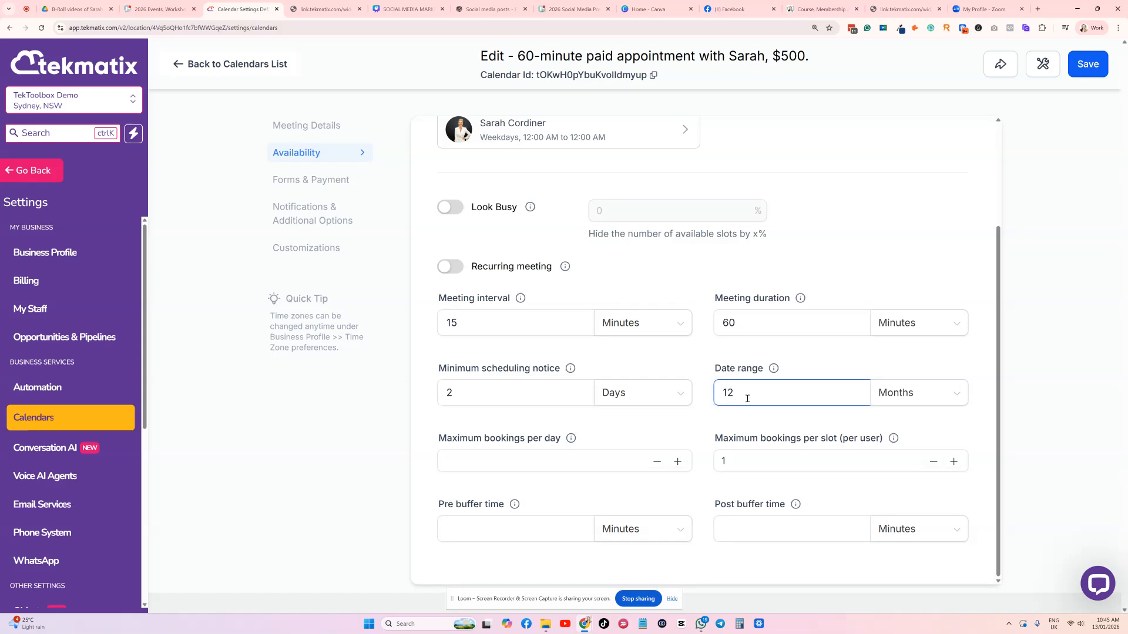
{"action": "left_click", "coordinate": [928, 388]}
{"action": "left_click", "coordinate": [867, 381]}
Save the calendar with a maximum of 3 bookings per day and 15-minute pre and post buffer times.
{"action": "left_click", "coordinate": [506, 462]}
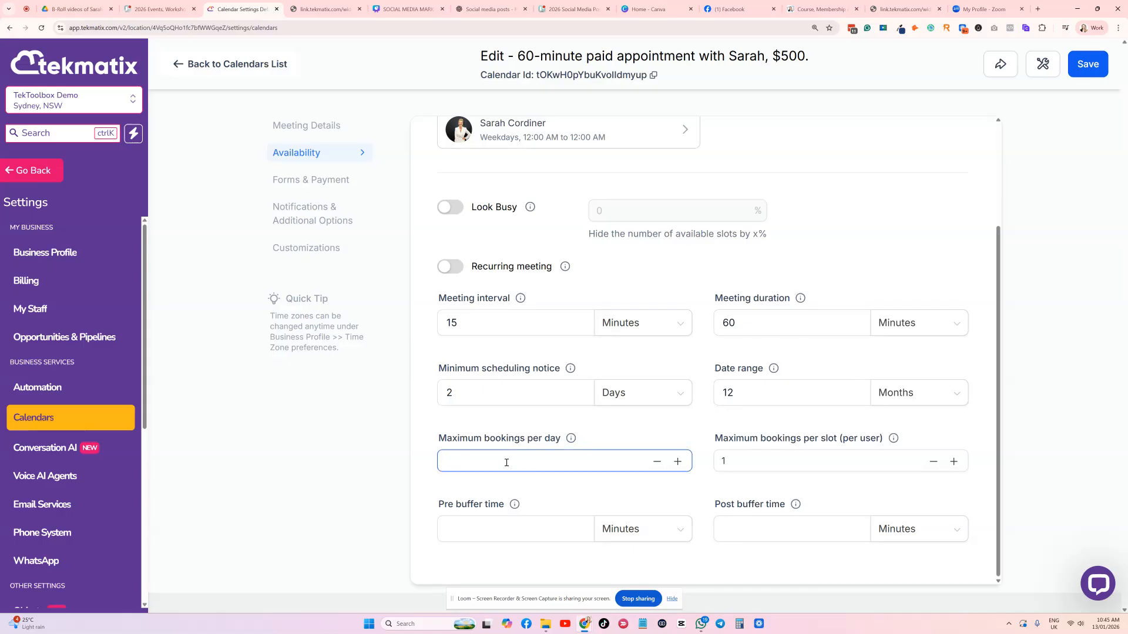
{"action": "left_click", "coordinate": [591, 434]}
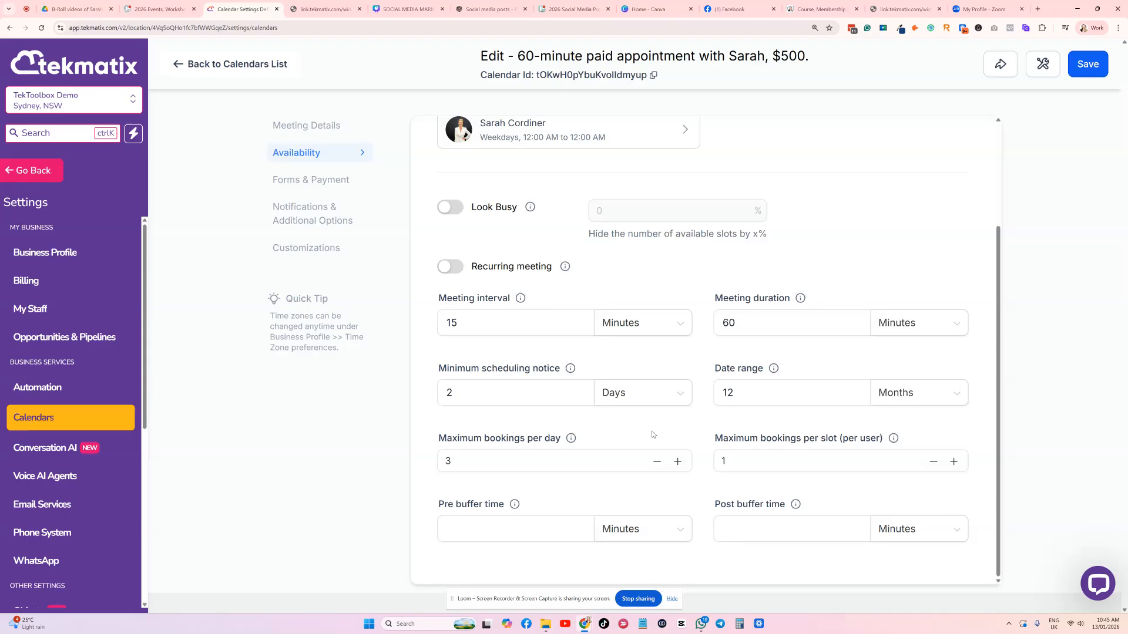
{"action": "left_click", "coordinate": [513, 532]}
{"action": "type", "text": "15"}
{"action": "left_click", "coordinate": [727, 531]}
{"action": "type", "text": "15"}
{"action": "left_click", "coordinate": [694, 505]}
{"action": "left_click", "coordinate": [464, 530]}
{"action": "left_click", "coordinate": [763, 504]}
{"action": "left_click", "coordinate": [746, 527]}
{"action": "left_click", "coordinate": [694, 505]}
{"action": "left_click", "coordinate": [1087, 64]}
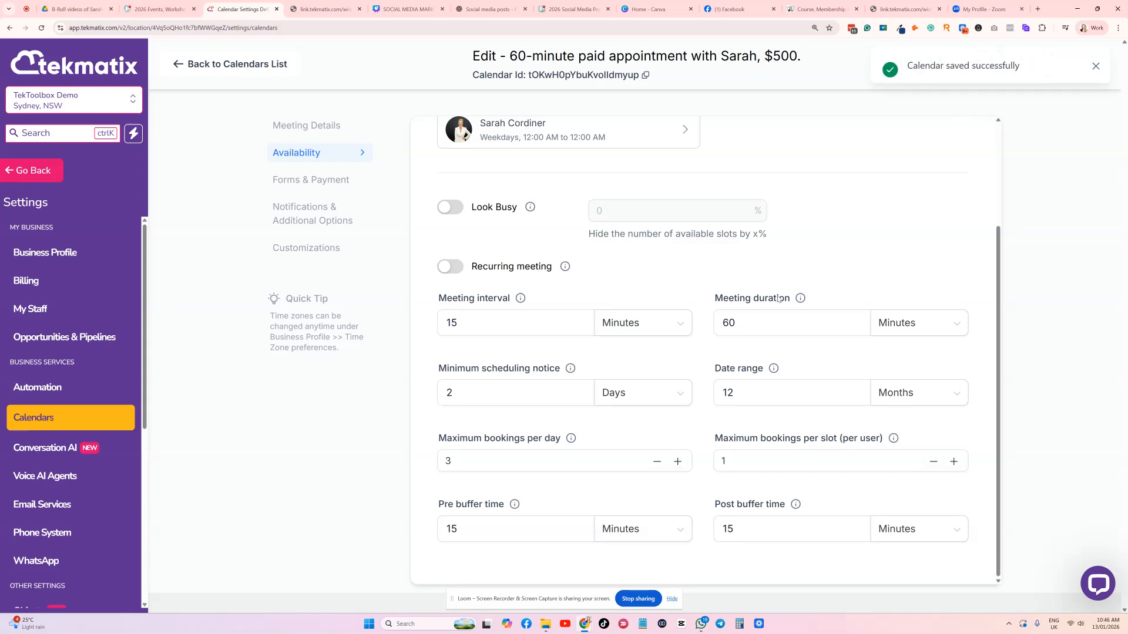
Examine the booking form settings, including the selectable forms, pre-populated fields and consent checkbox.
{"action": "left_click", "coordinate": [287, 180]}
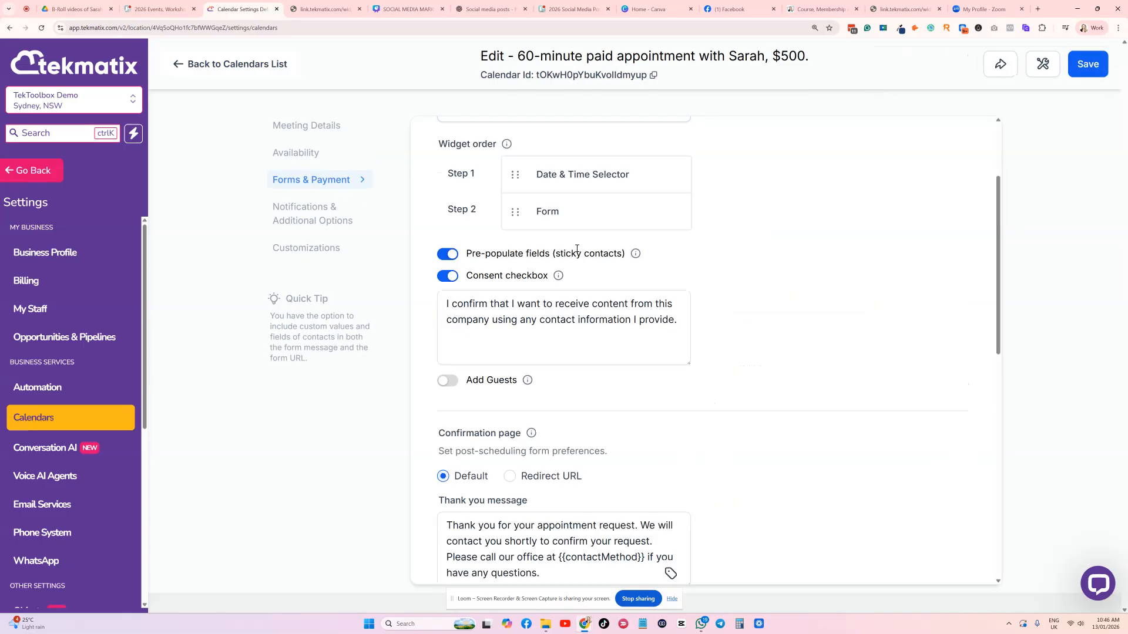
{"action": "scroll", "coordinate": [576, 252], "scroll_direction": "up", "scroll_amount": 2}
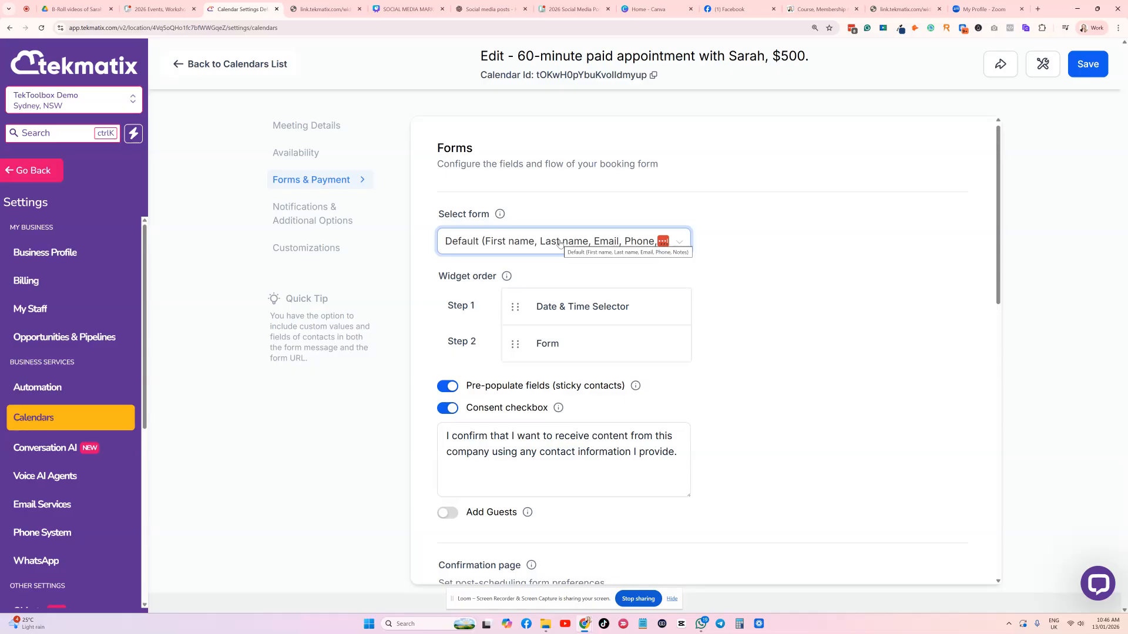
{"action": "left_click", "coordinate": [559, 242]}
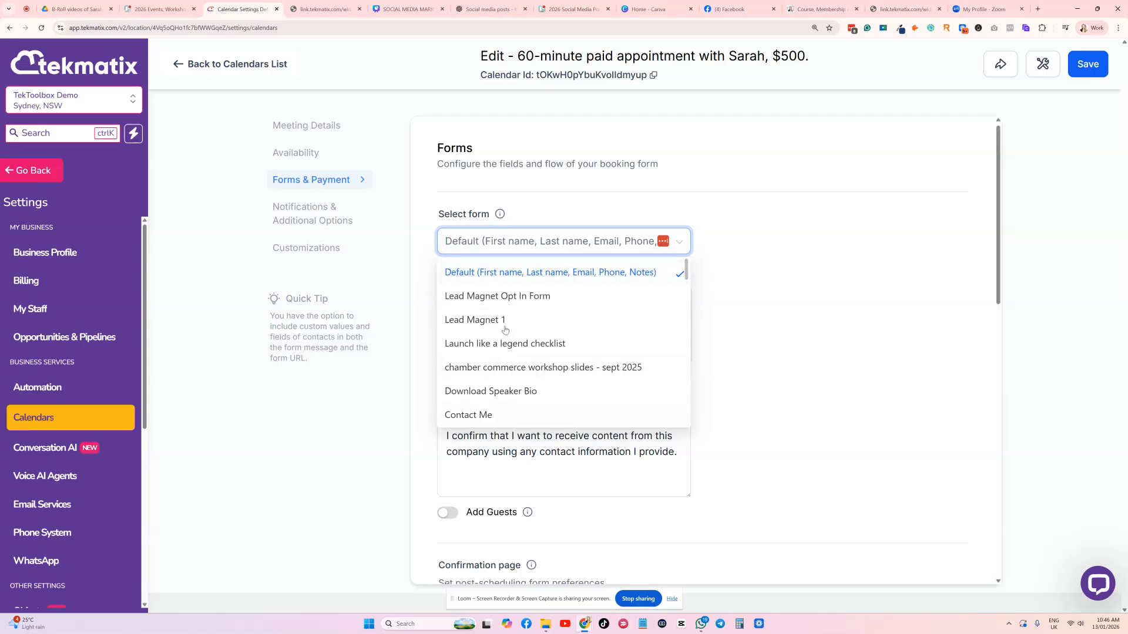
{"action": "left_click", "coordinate": [843, 255]}
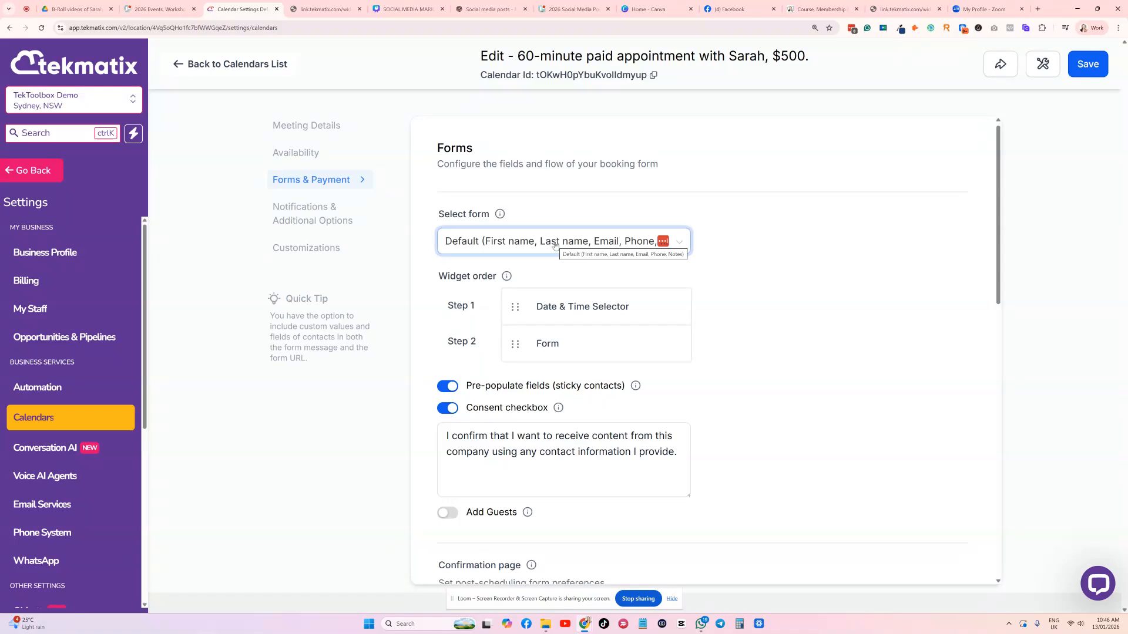
{"action": "scroll", "coordinate": [573, 299], "scroll_direction": "down", "scroll_amount": 3}
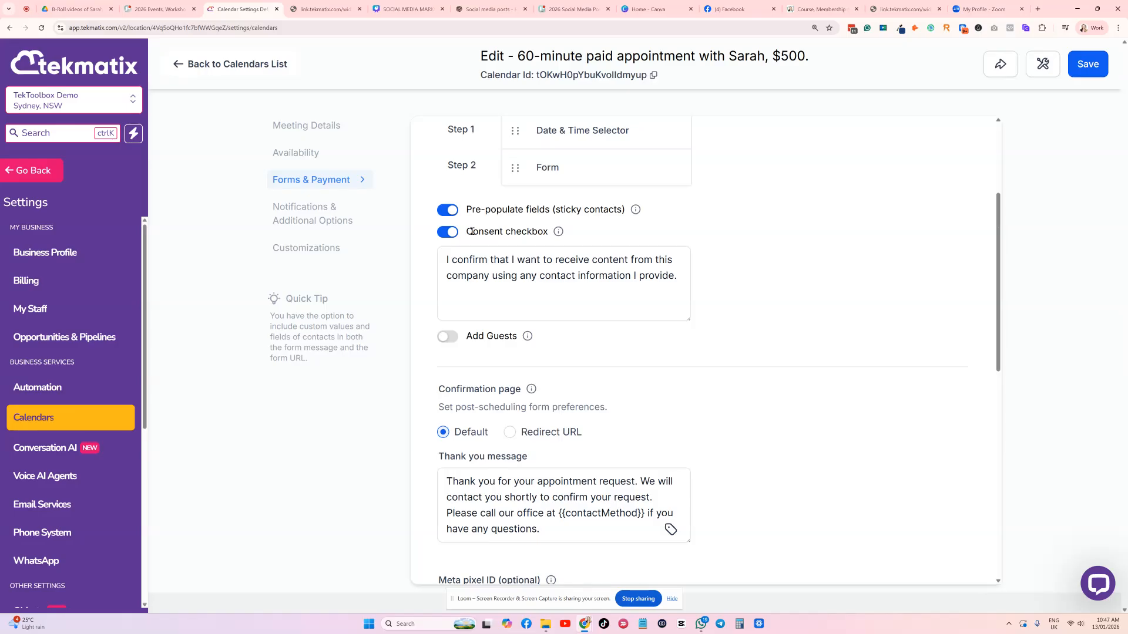
{"action": "left_click_drag", "start_coordinate": [547, 232], "coordinate": [468, 231]}
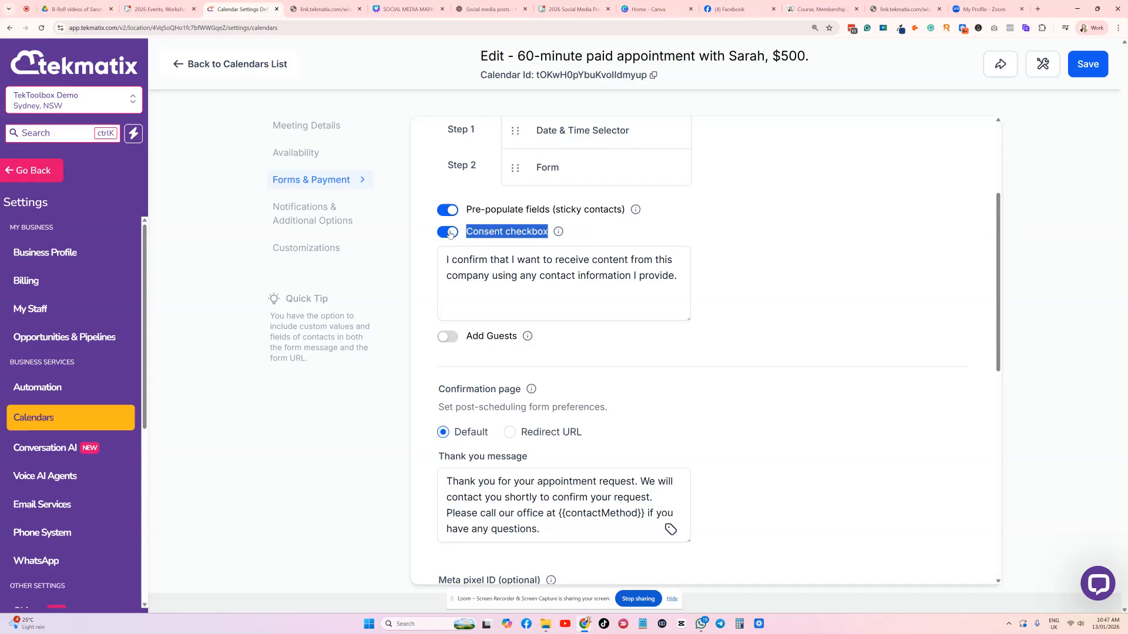
{"action": "left_click", "coordinate": [466, 234]}
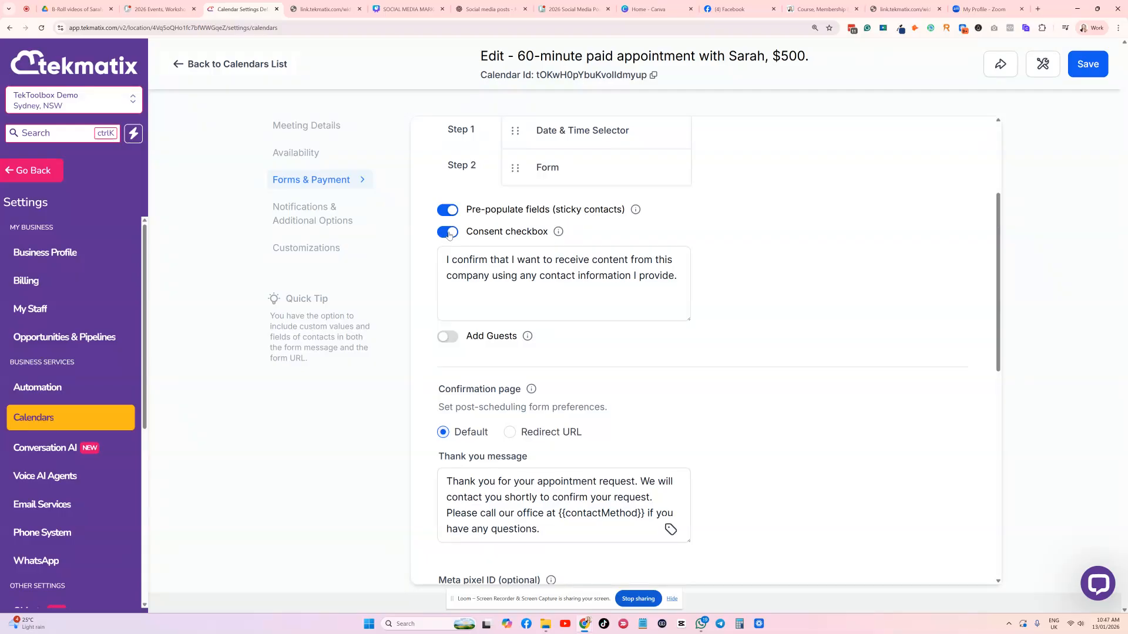
Allow bookers to add guests by name and email, without collecting payment for all attendees.
{"action": "left_click", "coordinate": [452, 337]}
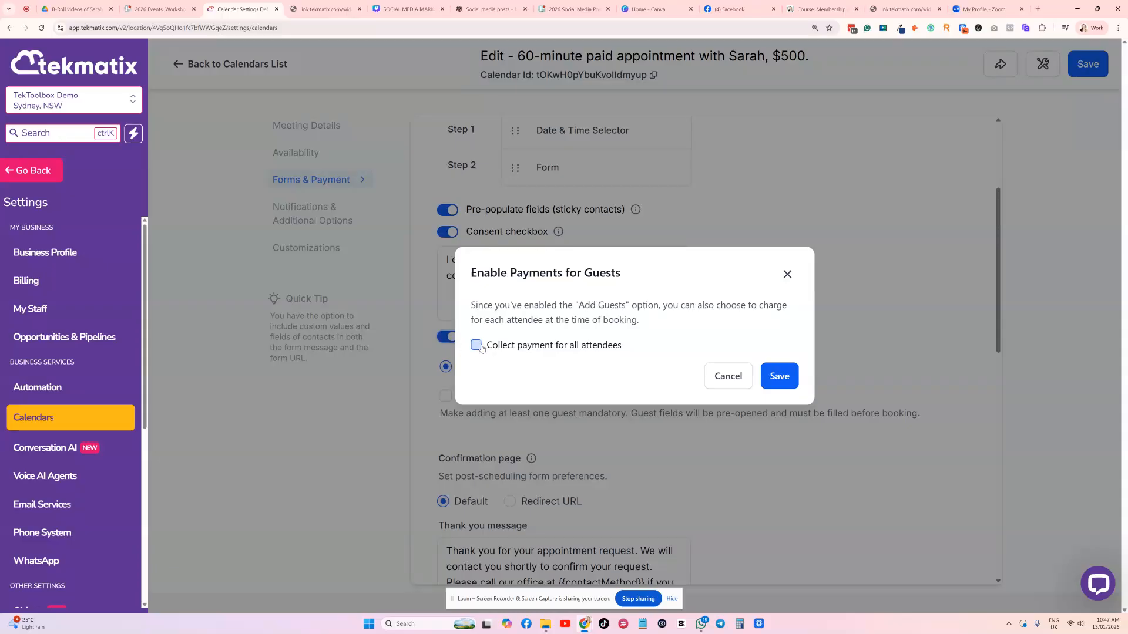
{"action": "left_click", "coordinate": [786, 377]}
{"action": "scroll", "coordinate": [542, 235], "scroll_direction": "down", "scroll_amount": 2}
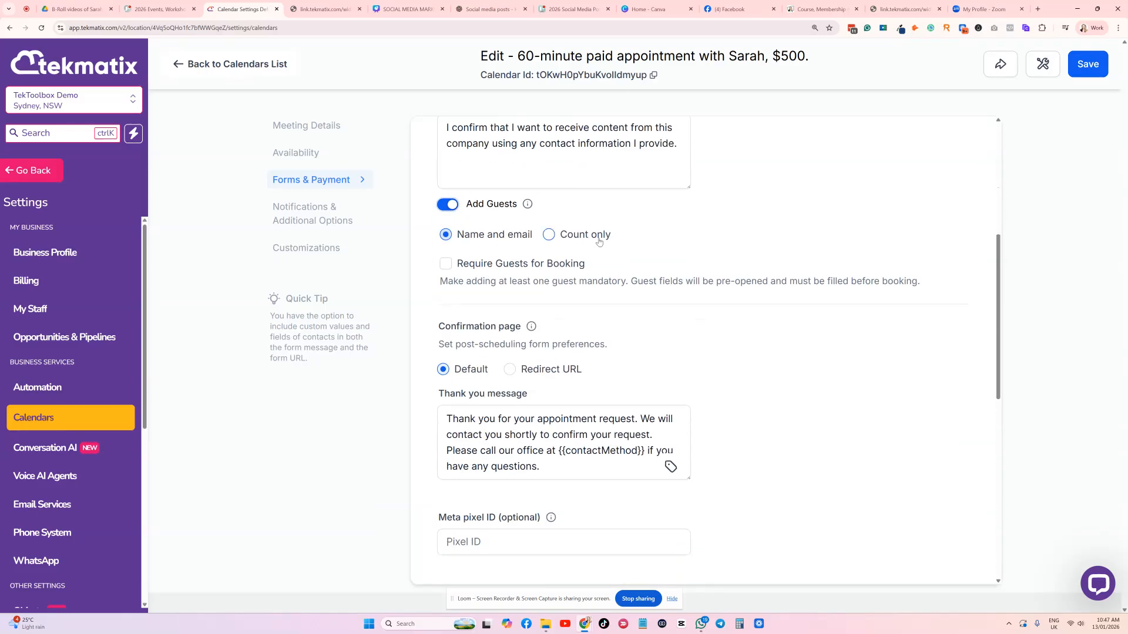
Enable coupon codes in the calendar's payment options and save the calendar.
{"action": "scroll", "coordinate": [540, 325], "scroll_direction": "down", "scroll_amount": 2}
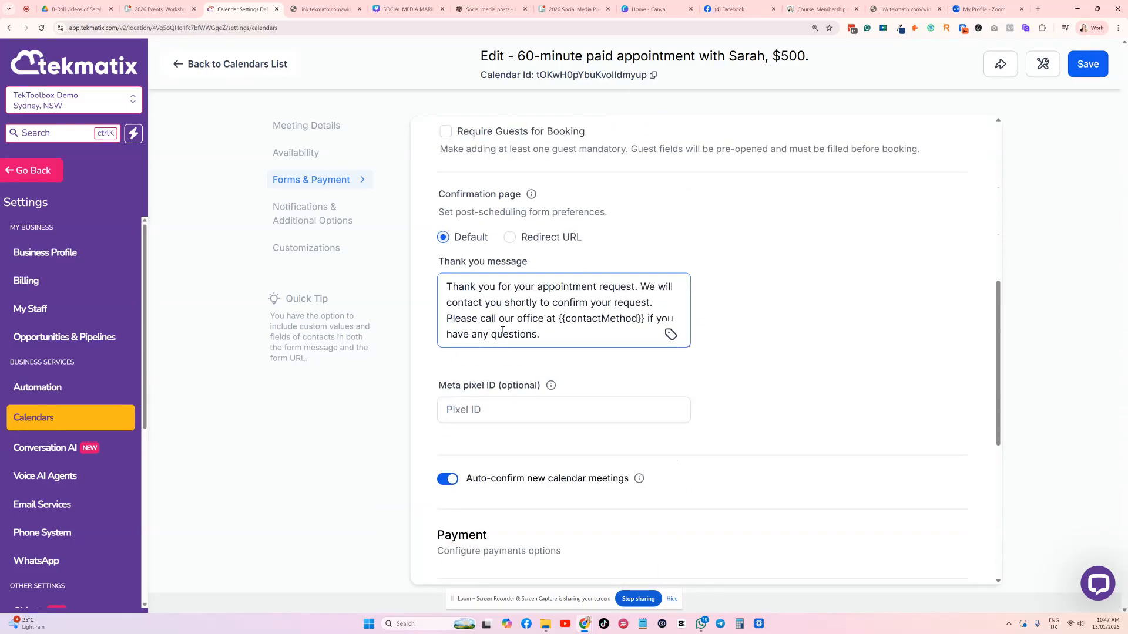
{"action": "scroll", "coordinate": [525, 341], "scroll_direction": "down", "scroll_amount": 5}
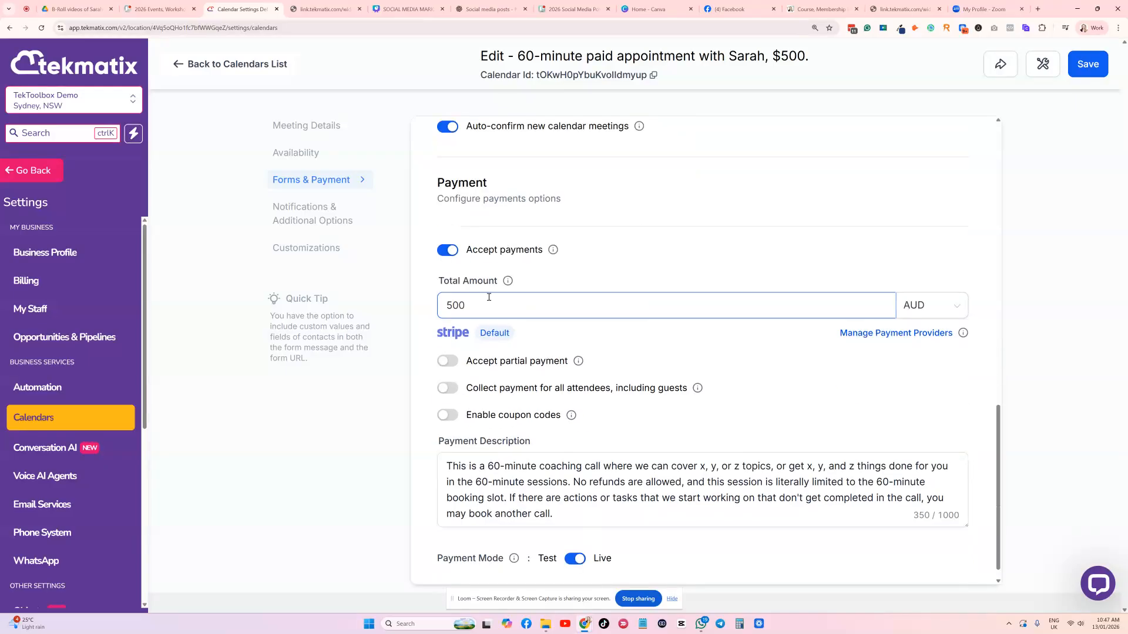
{"action": "scroll", "coordinate": [564, 302], "scroll_direction": "down", "scroll_amount": 1}
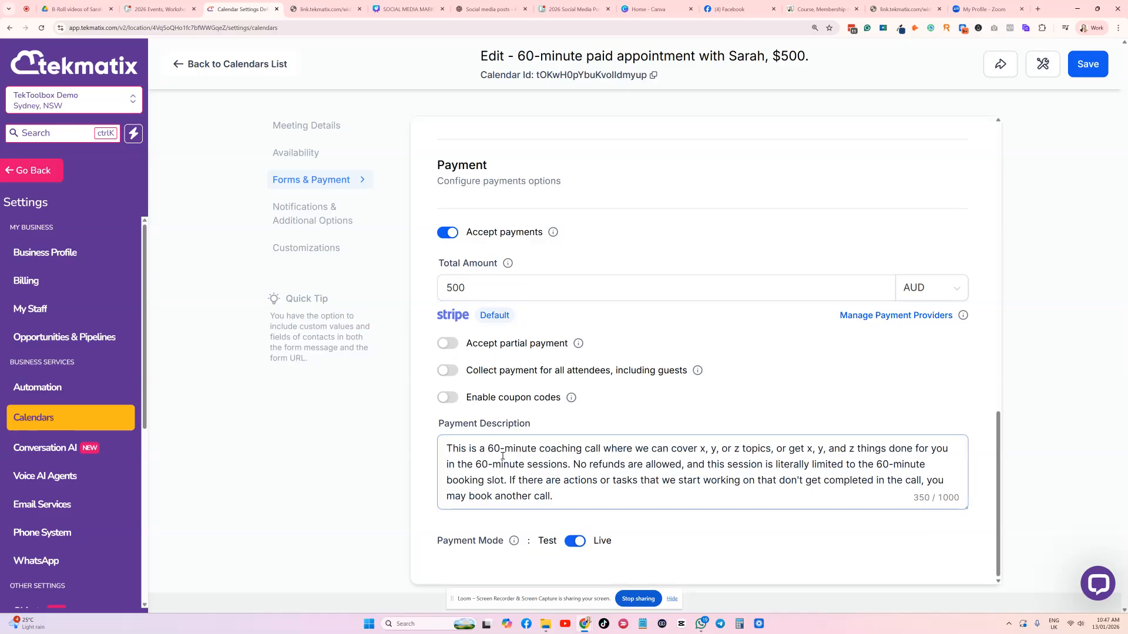
{"action": "left_click", "coordinate": [450, 398]}
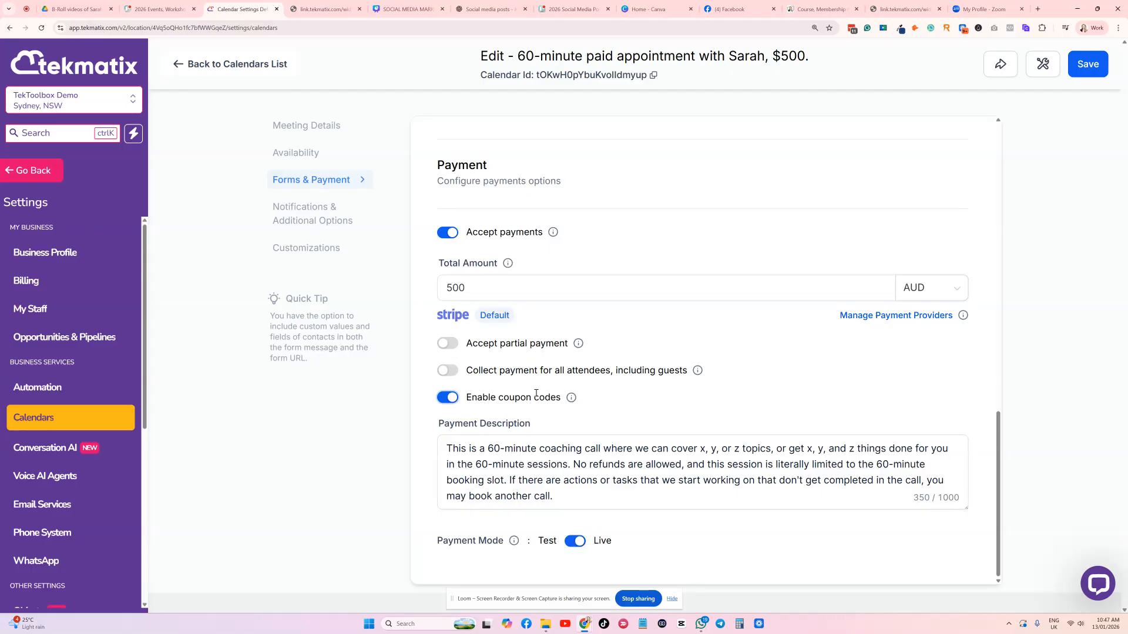
{"action": "left_click", "coordinate": [1086, 73]}
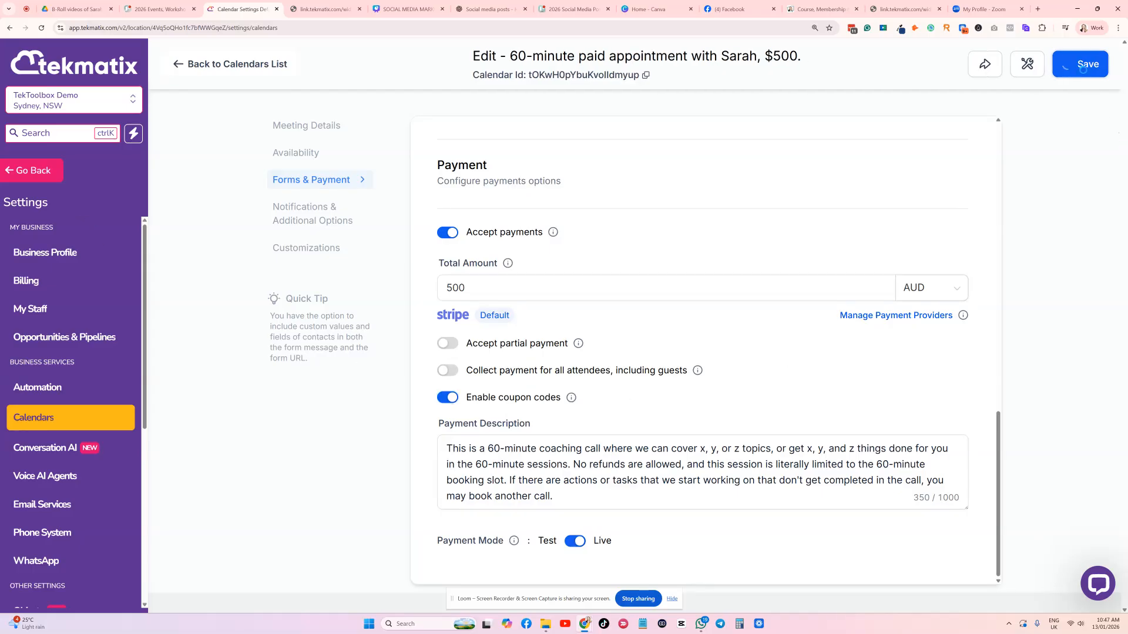
Open the calendar's Notifications & Additional Options settings.
{"action": "left_click", "coordinate": [306, 220]}
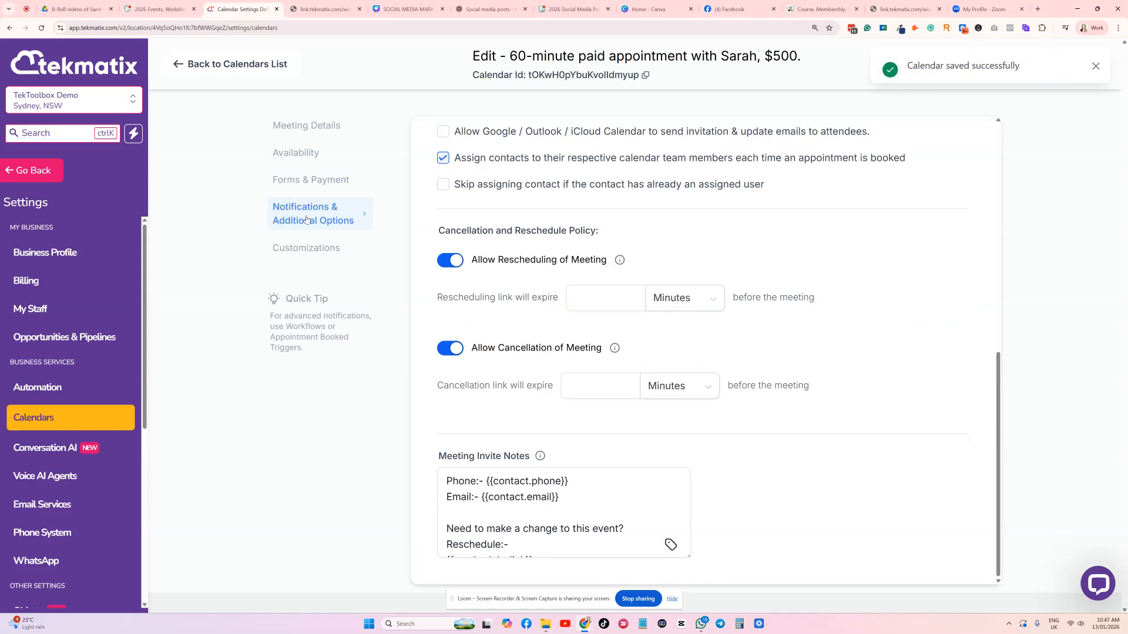
{"action": "left_click", "coordinate": [330, 223]}
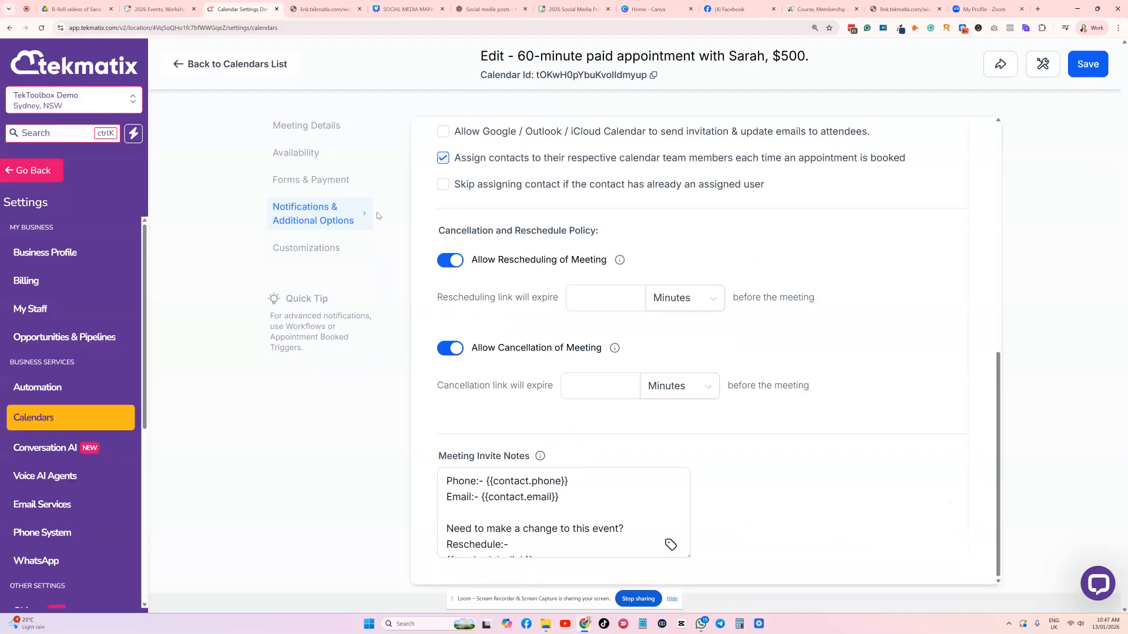
{"action": "scroll", "coordinate": [436, 237], "scroll_direction": "up", "scroll_amount": 3}
{"action": "left_click", "coordinate": [332, 226]}
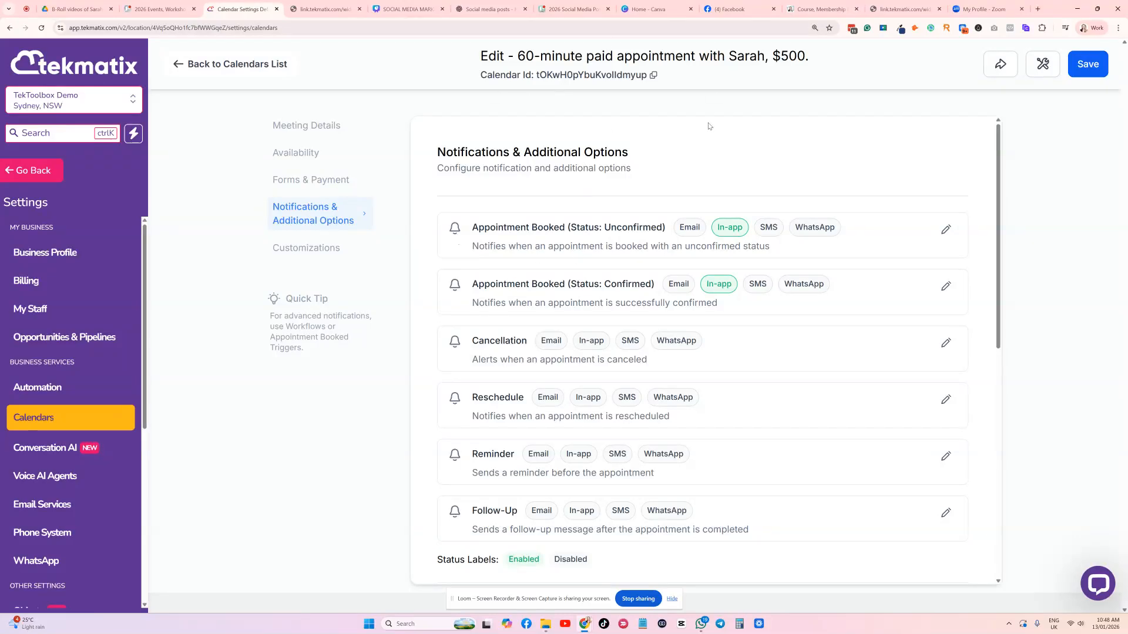
{"action": "scroll", "coordinate": [546, 216], "scroll_direction": "down", "scroll_amount": 1}
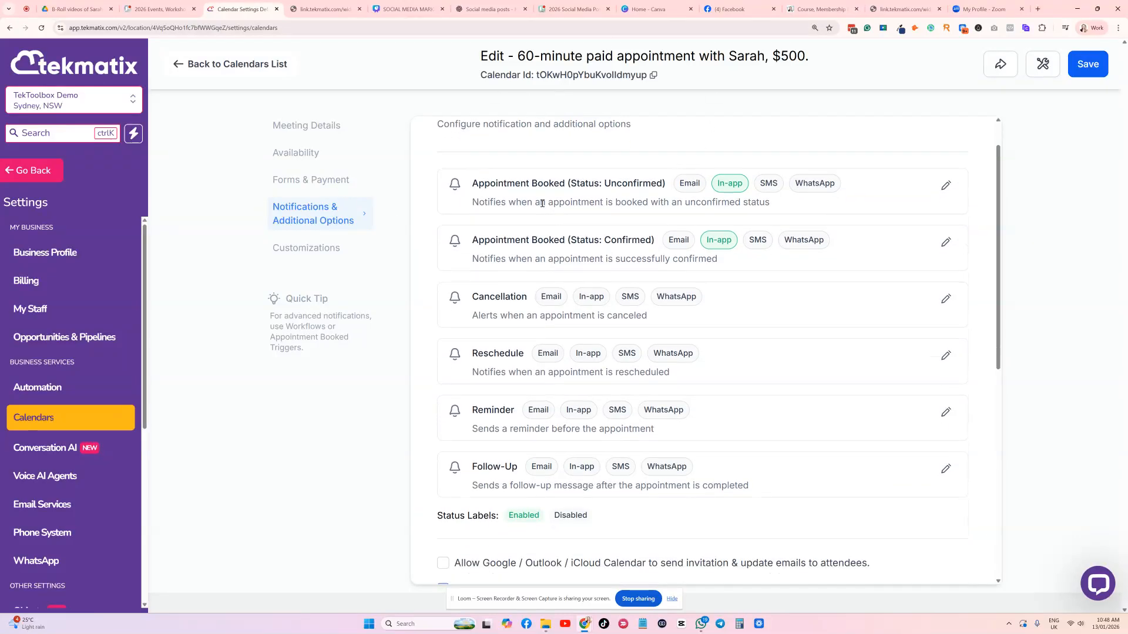
{"action": "scroll", "coordinate": [479, 195], "scroll_direction": "up", "scroll_amount": 1}
{"action": "left_click_drag", "start_coordinate": [446, 152], "coordinate": [689, 151]}
{"action": "left_click", "coordinate": [678, 169]}
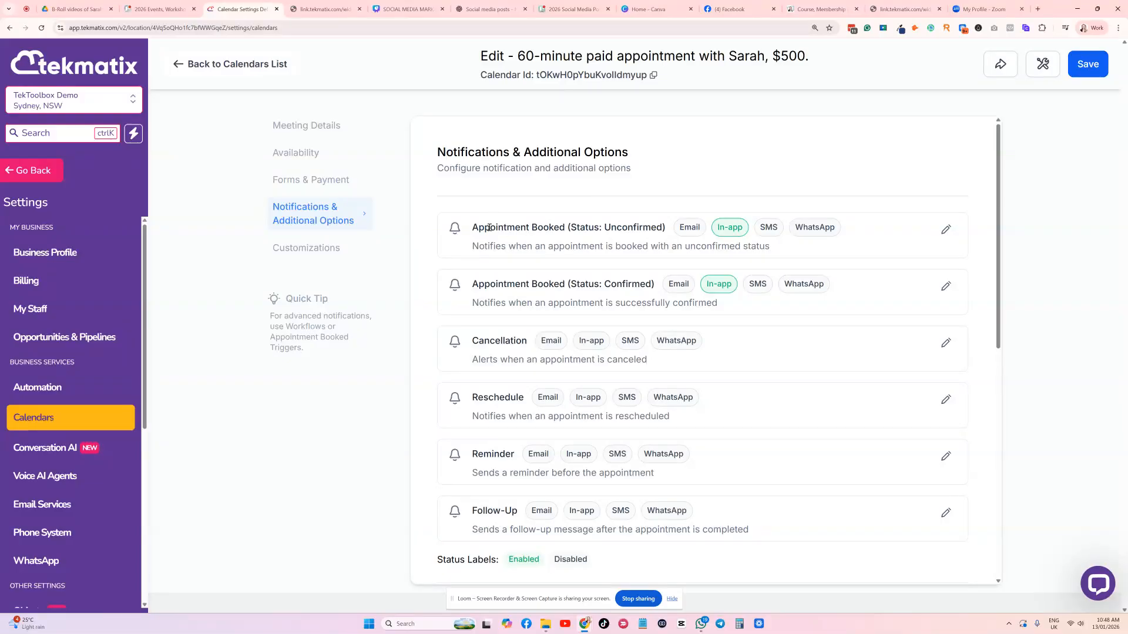
Examine the notification types, from unconfirmed bookings to follow-ups, along with the contact assignment options and the cancellation and reschedule policy.
{"action": "left_click_drag", "start_coordinate": [489, 227], "coordinate": [666, 230]}
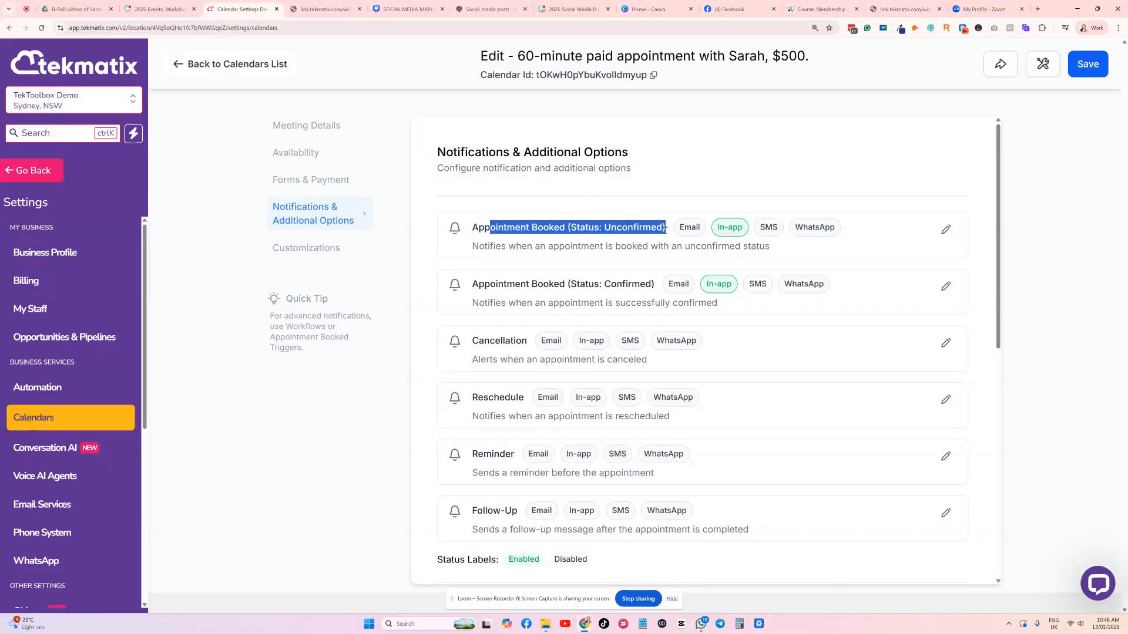
{"action": "left_click_drag", "start_coordinate": [472, 285], "coordinate": [653, 283]}
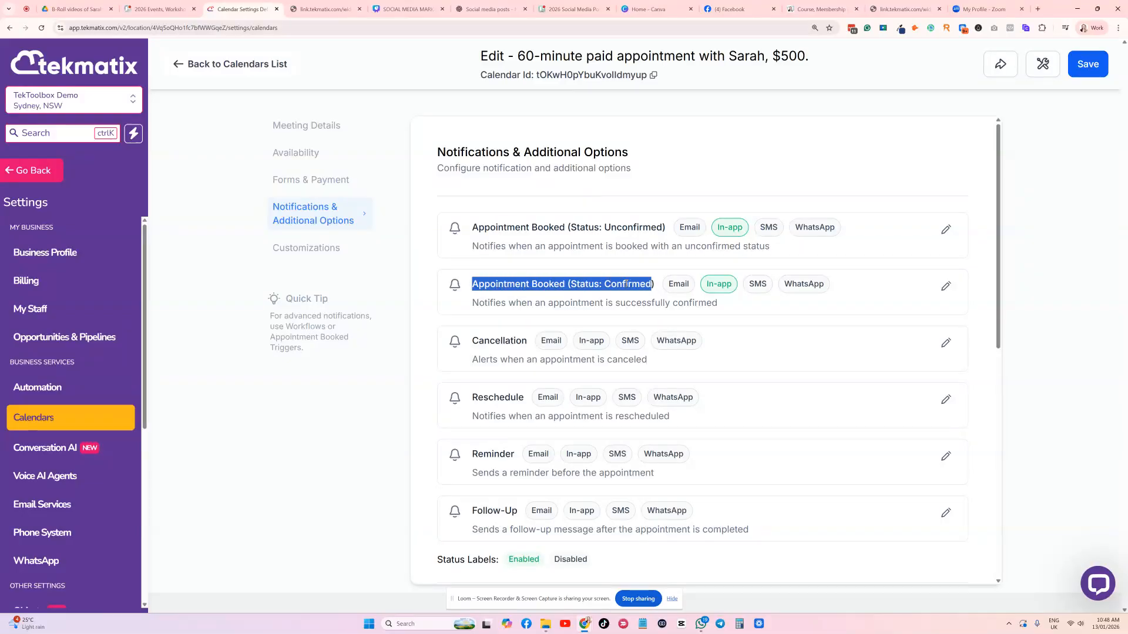
{"action": "left_click", "coordinate": [627, 284]}
{"action": "left_click_drag", "start_coordinate": [471, 342], "coordinate": [543, 341]}
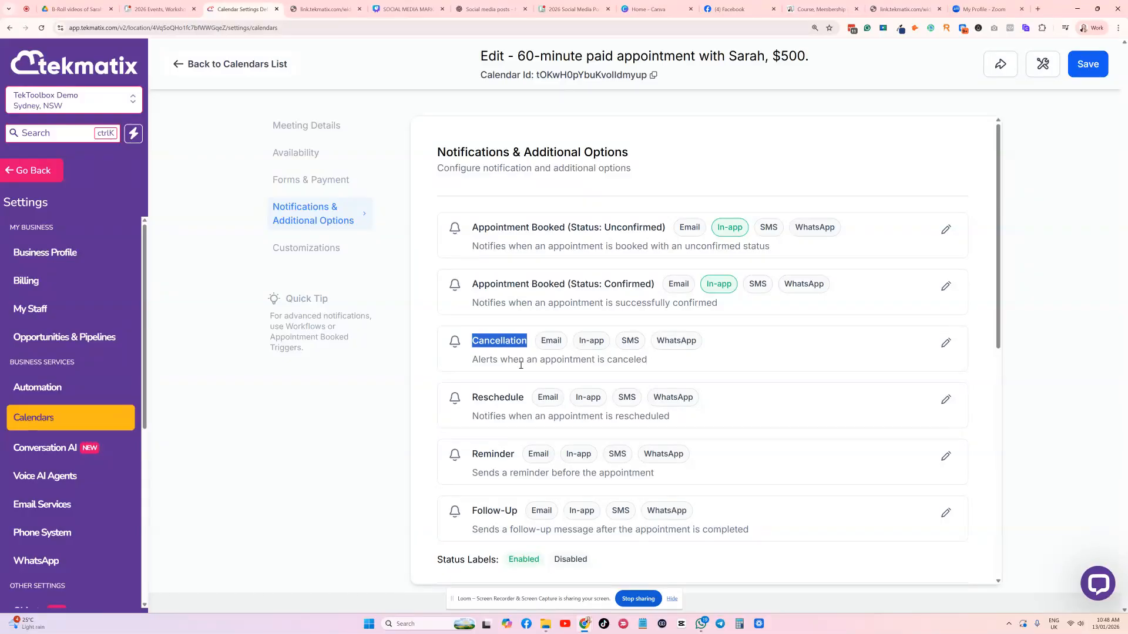
{"action": "left_click_drag", "start_coordinate": [473, 397], "coordinate": [517, 398]}
{"action": "left_click_drag", "start_coordinate": [472, 455], "coordinate": [515, 454]}
{"action": "scroll", "coordinate": [491, 391], "scroll_direction": "down", "scroll_amount": 2}
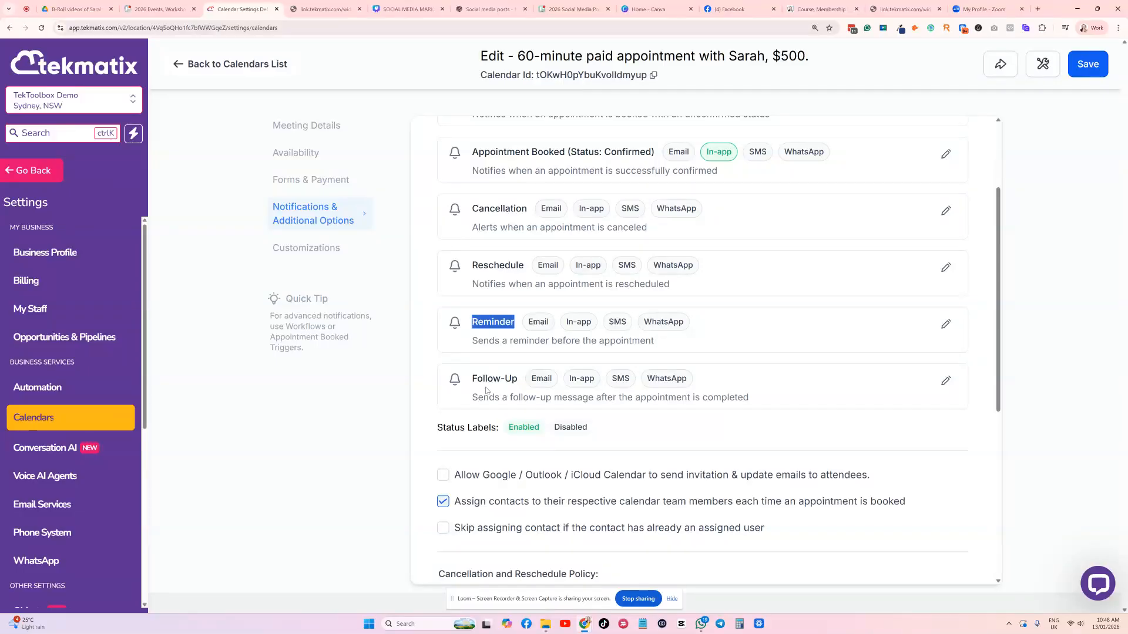
{"action": "left_click", "coordinate": [474, 383]}
{"action": "left_click_drag", "start_coordinate": [473, 383], "coordinate": [518, 381]}
{"action": "scroll", "coordinate": [540, 341], "scroll_direction": "down", "scroll_amount": 3}
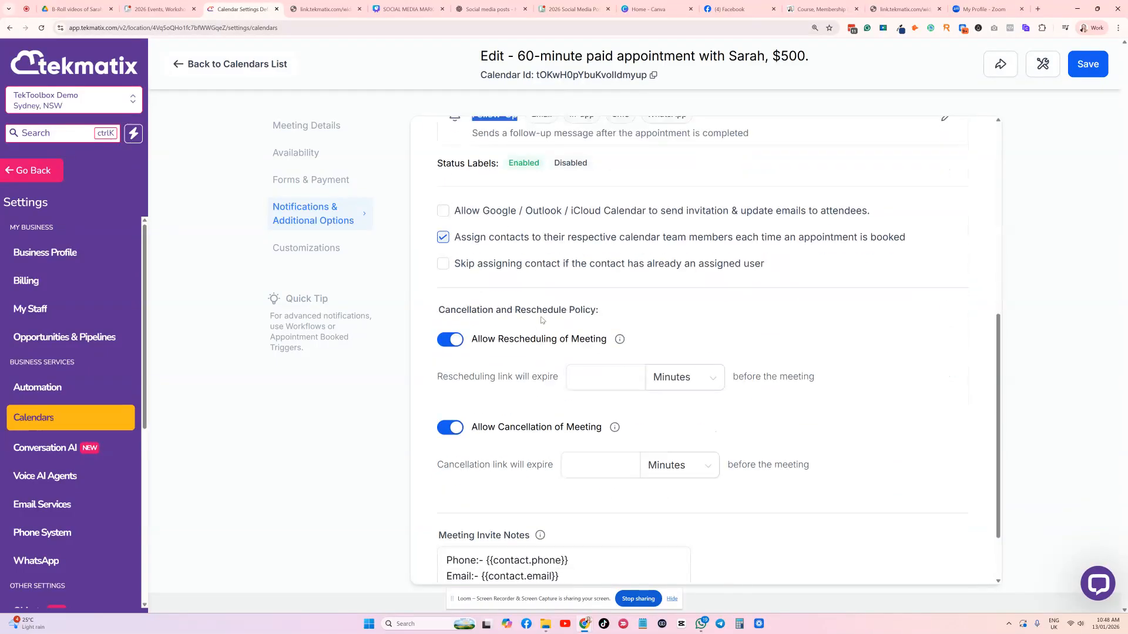
{"action": "scroll", "coordinate": [667, 541], "scroll_direction": "down", "scroll_amount": 4}
{"action": "scroll", "coordinate": [666, 541], "scroll_direction": "up", "scroll_amount": 10}
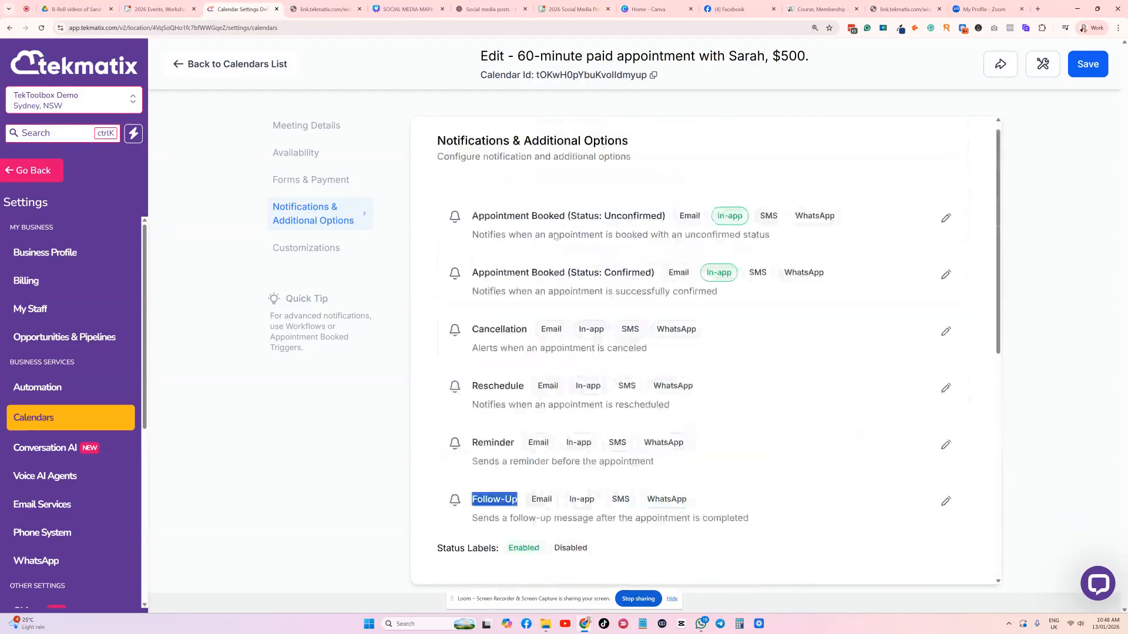
{"action": "left_click", "coordinate": [574, 203]}
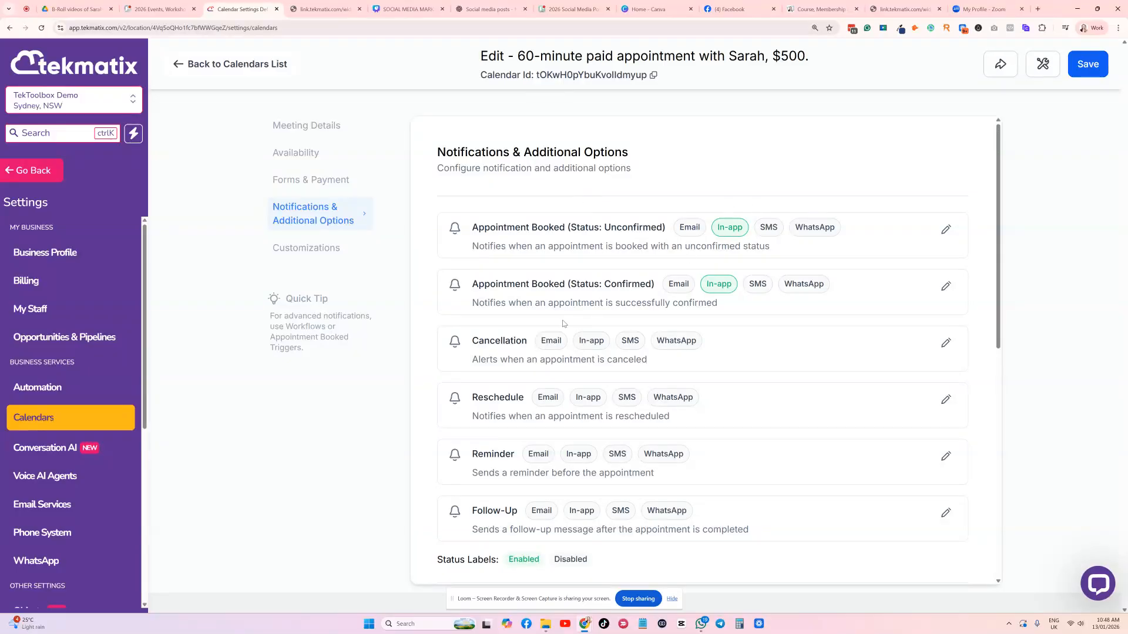
{"action": "scroll", "coordinate": [576, 267], "scroll_direction": "down", "scroll_amount": 3}
{"action": "scroll", "coordinate": [606, 265], "scroll_direction": "up", "scroll_amount": 3}
{"action": "scroll", "coordinate": [495, 397], "scroll_direction": "down", "scroll_amount": 2}
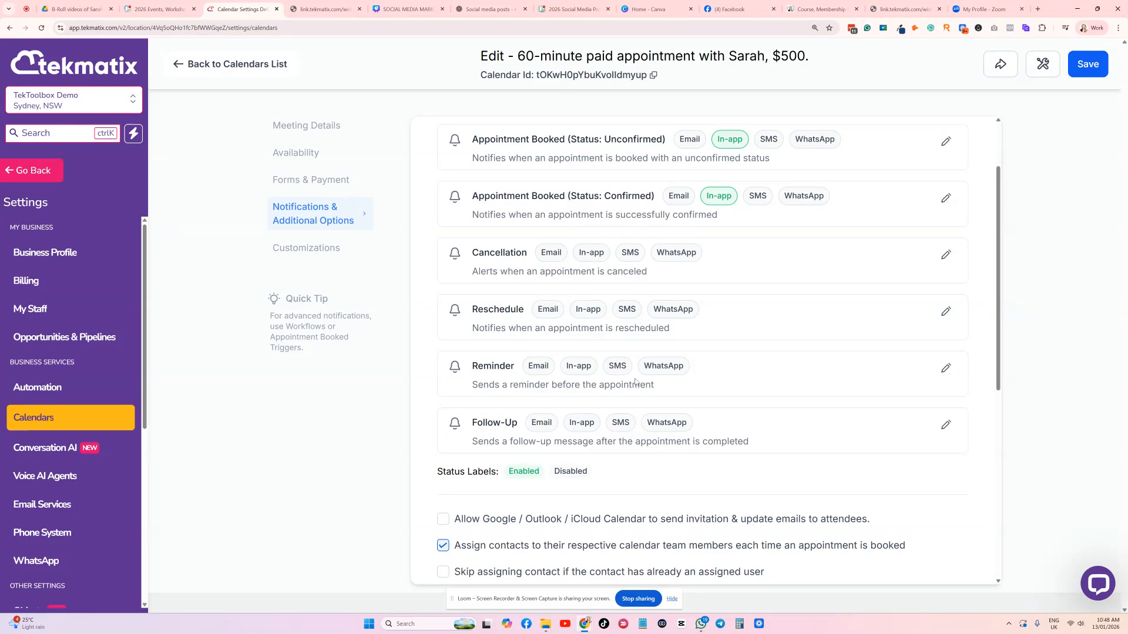
Enable the email and in-app channels for the Reminder notification, and check its SMS and WhatsApp options.
{"action": "left_click", "coordinate": [945, 368]}
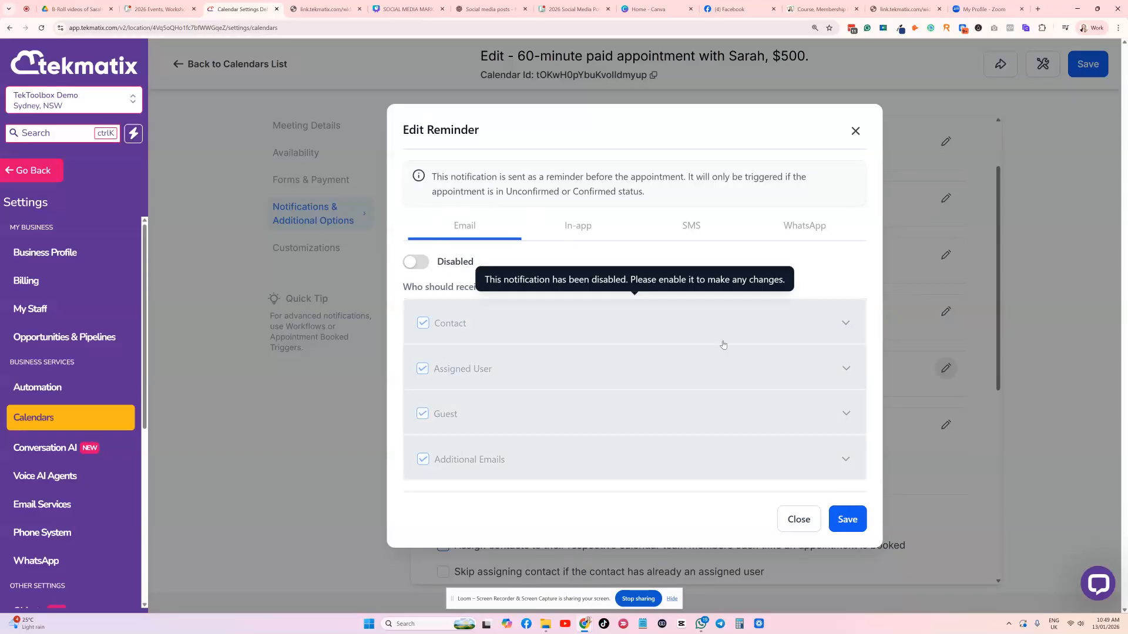
{"action": "left_click", "coordinate": [424, 263]}
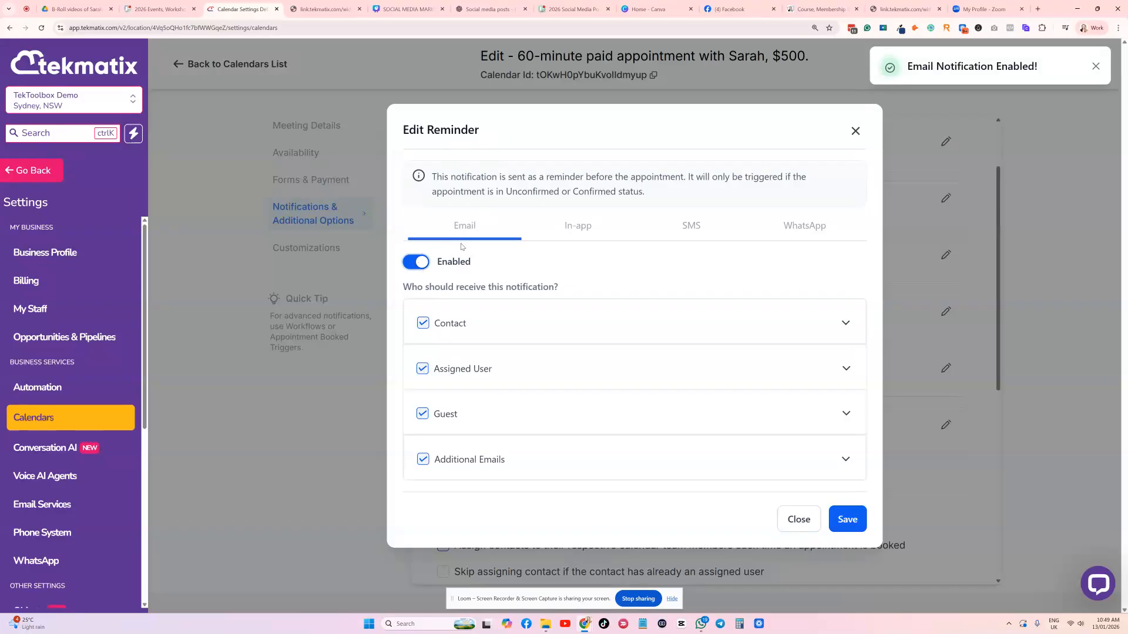
{"action": "left_click", "coordinate": [574, 234]}
{"action": "left_click", "coordinate": [430, 272]}
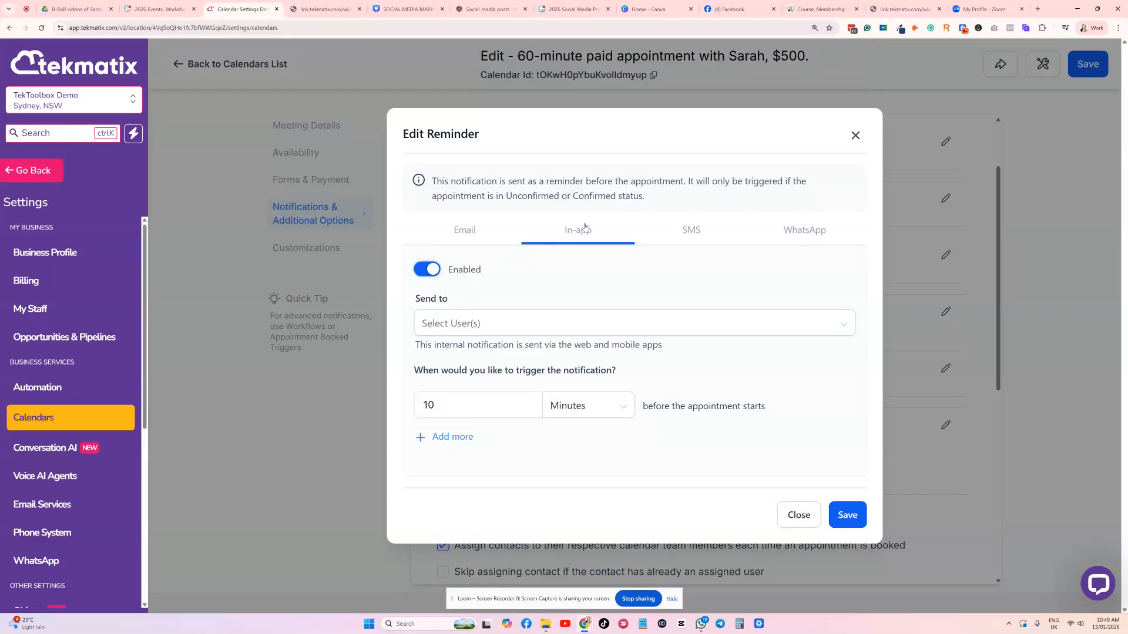
{"action": "left_click", "coordinate": [694, 233]}
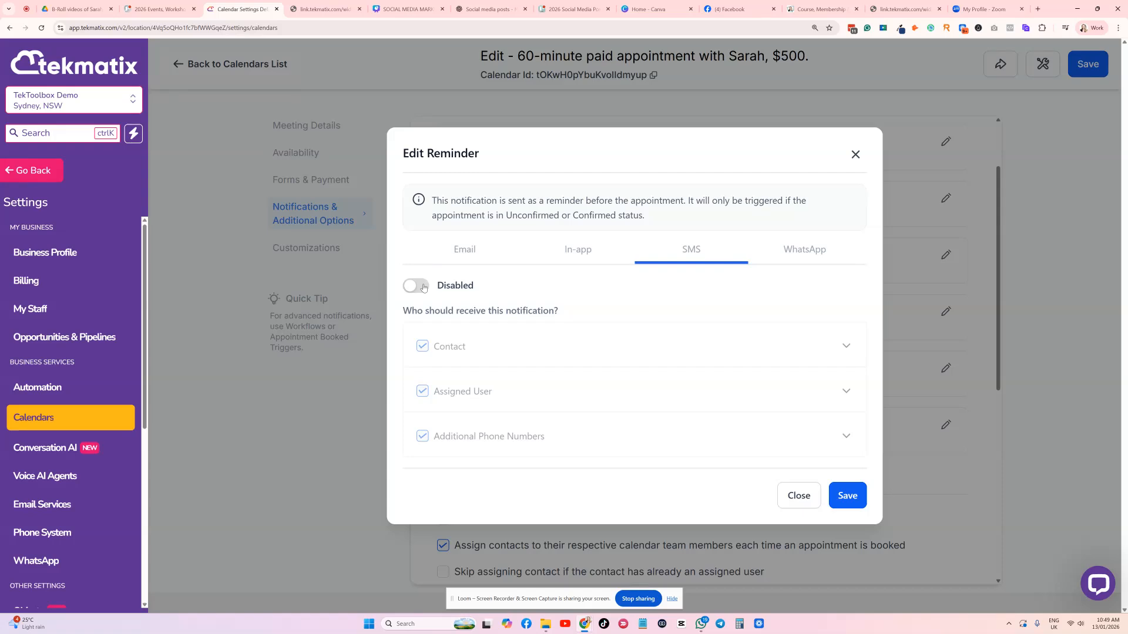
{"action": "left_click", "coordinate": [811, 253]}
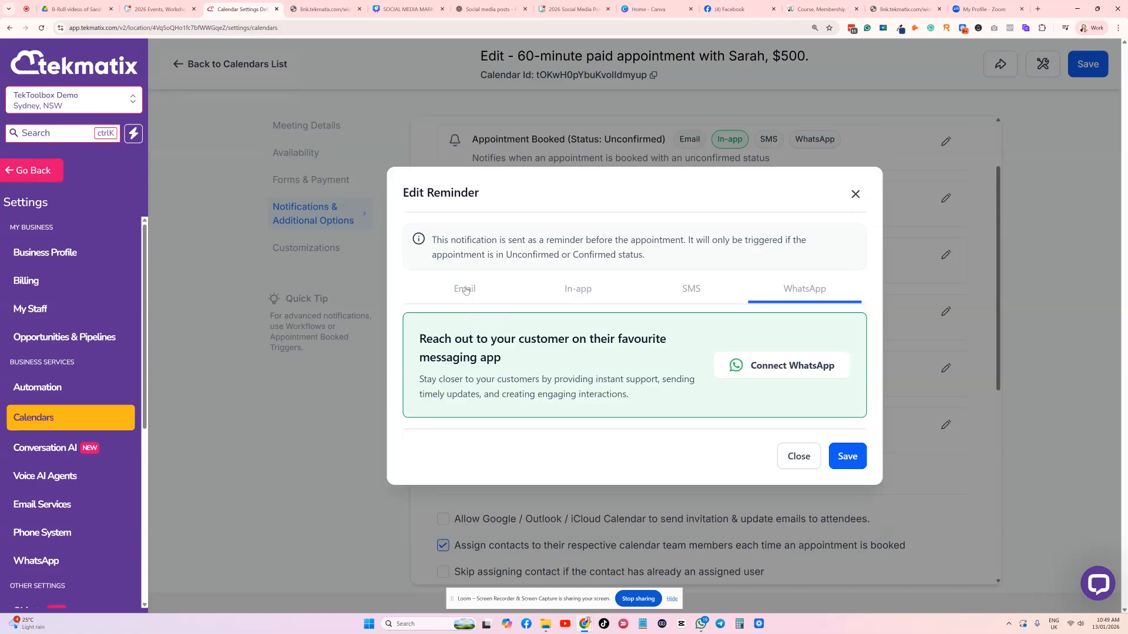
{"action": "left_click", "coordinate": [464, 288]}
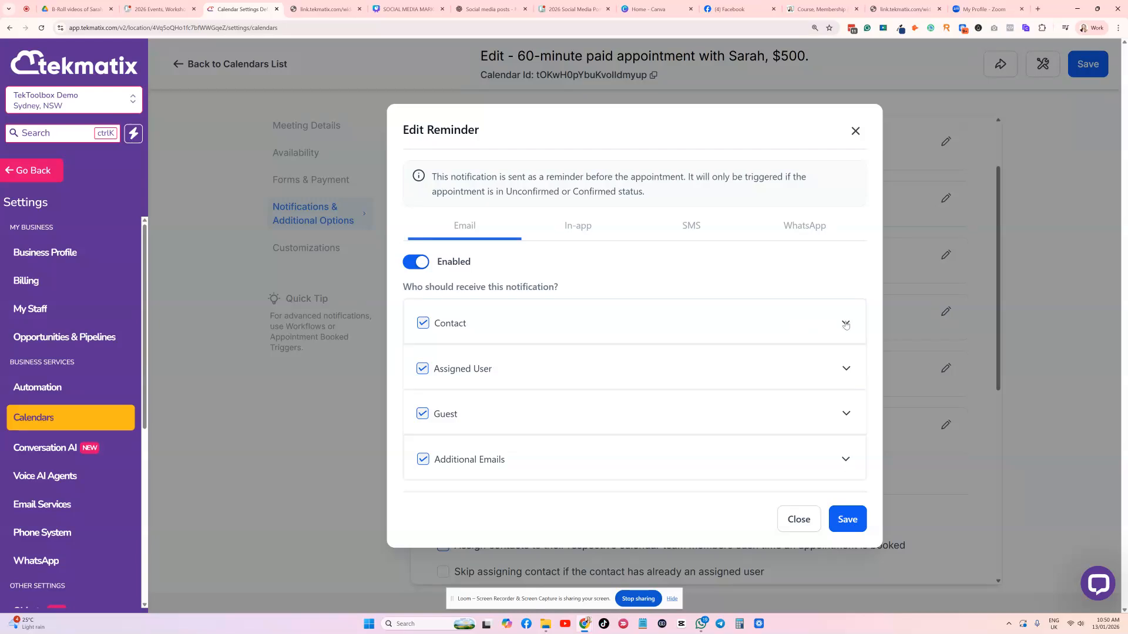
Examine the contact's reminder email settings, including the trigger time, email template, subject and body.
{"action": "left_click", "coordinate": [846, 323]}
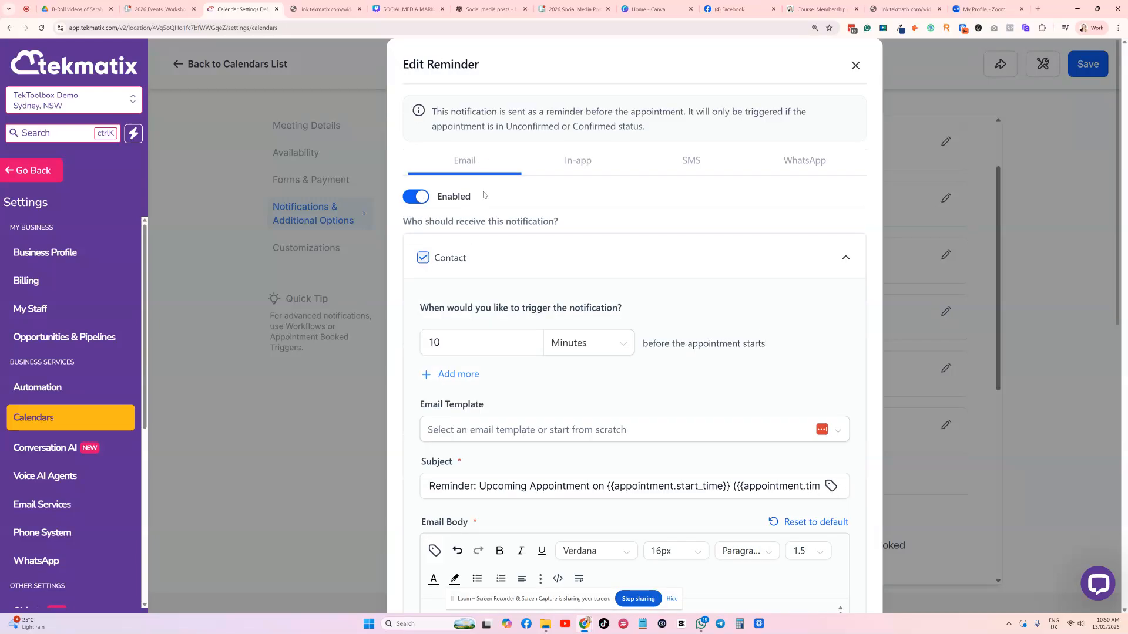
{"action": "scroll", "coordinate": [548, 284], "scroll_direction": "down", "scroll_amount": 10}
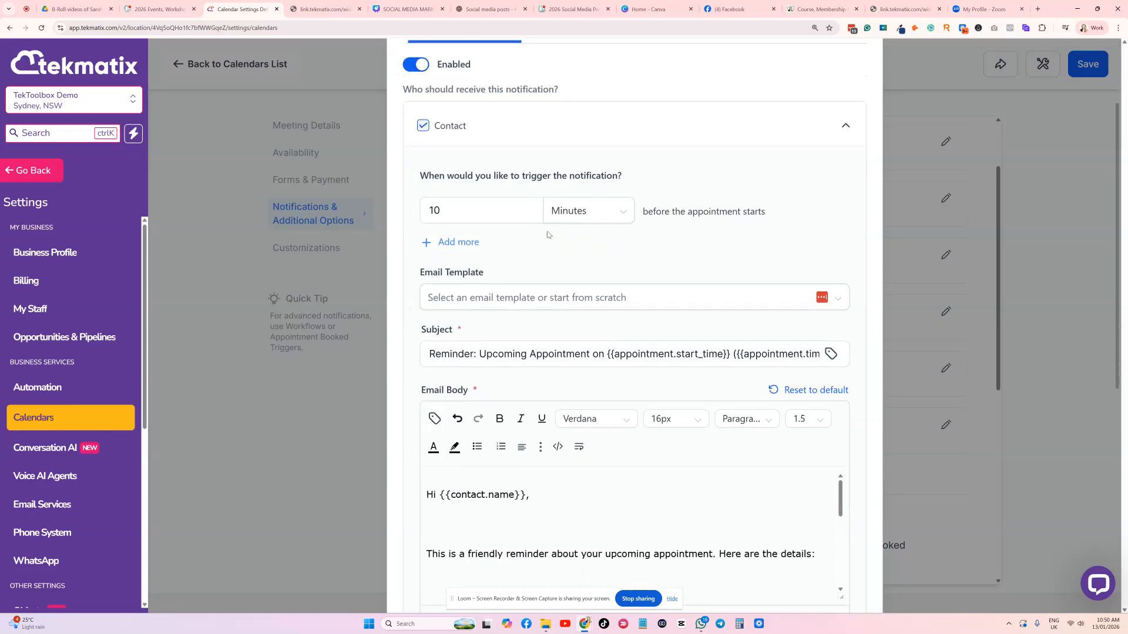
{"action": "scroll", "coordinate": [492, 313], "scroll_direction": "up", "scroll_amount": 8}
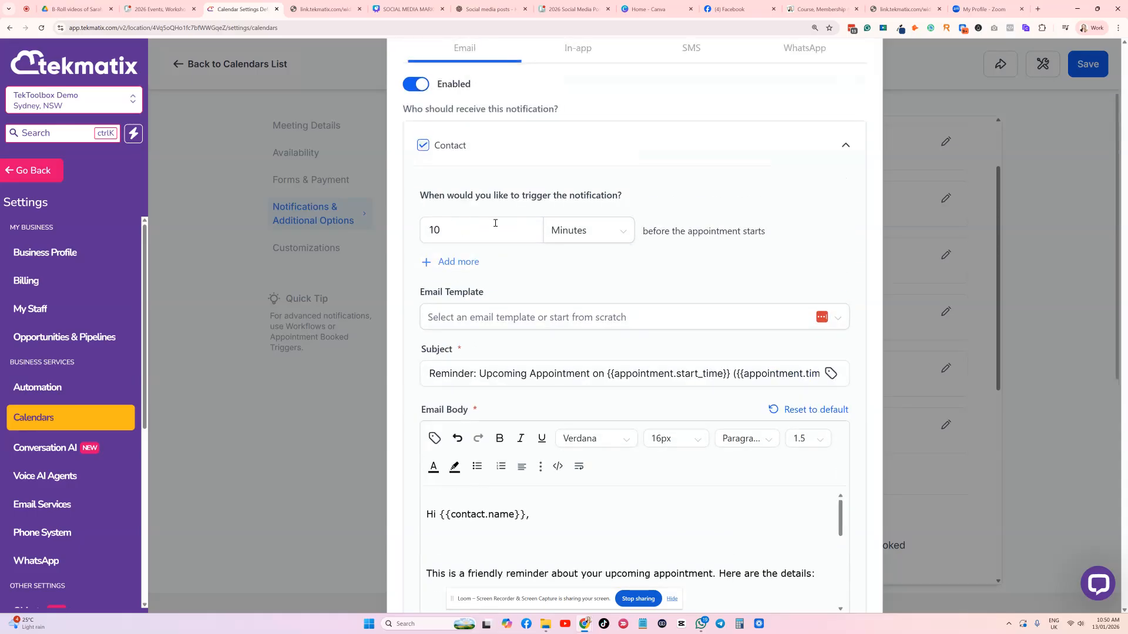
{"action": "left_click", "coordinate": [446, 221]}
{"action": "key", "text": "Tab"}
{"action": "scroll", "coordinate": [480, 291], "scroll_direction": "down", "scroll_amount": 2}
{"action": "left_click", "coordinate": [486, 239]}
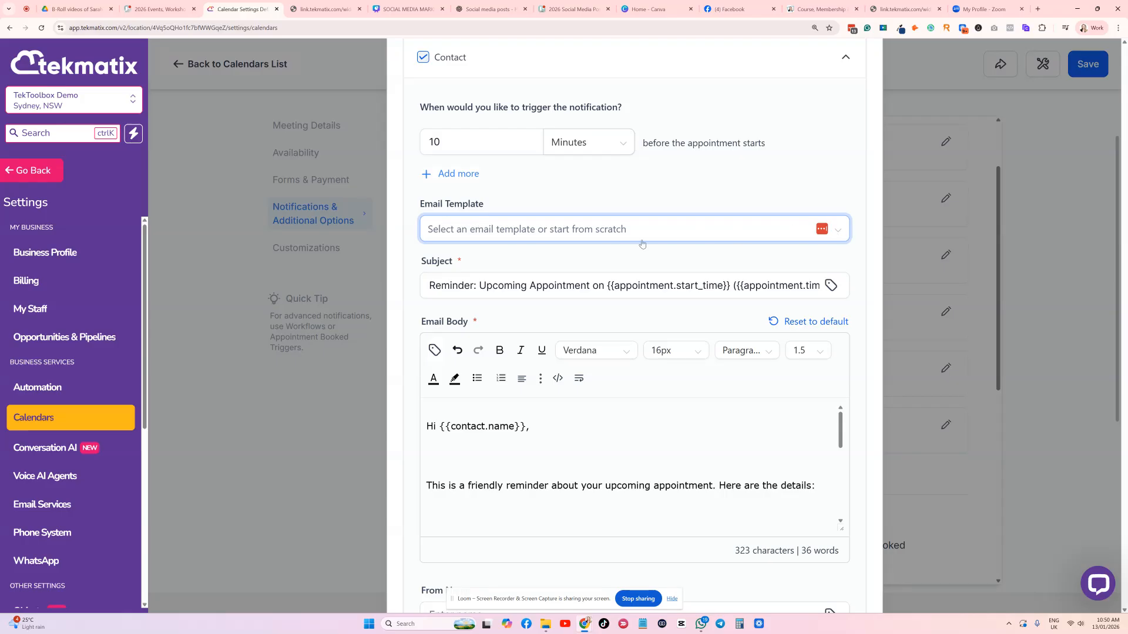
{"action": "scroll", "coordinate": [467, 259], "scroll_direction": "down", "scroll_amount": 1}
{"action": "scroll", "coordinate": [517, 411], "scroll_direction": "down", "scroll_amount": 5}
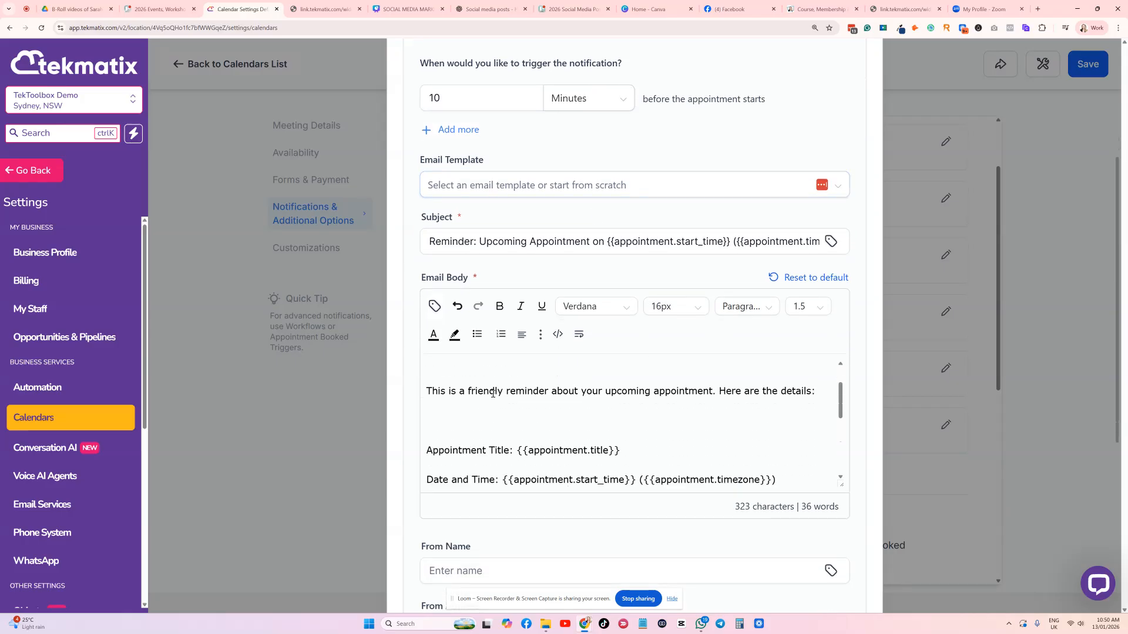
{"action": "scroll", "coordinate": [568, 419], "scroll_direction": "up", "scroll_amount": 5}
{"action": "scroll", "coordinate": [567, 419], "scroll_direction": "down", "scroll_amount": 5}
{"action": "scroll", "coordinate": [566, 417], "scroll_direction": "up", "scroll_amount": 4}
{"action": "scroll", "coordinate": [565, 417], "scroll_direction": "up", "scroll_amount": 2}
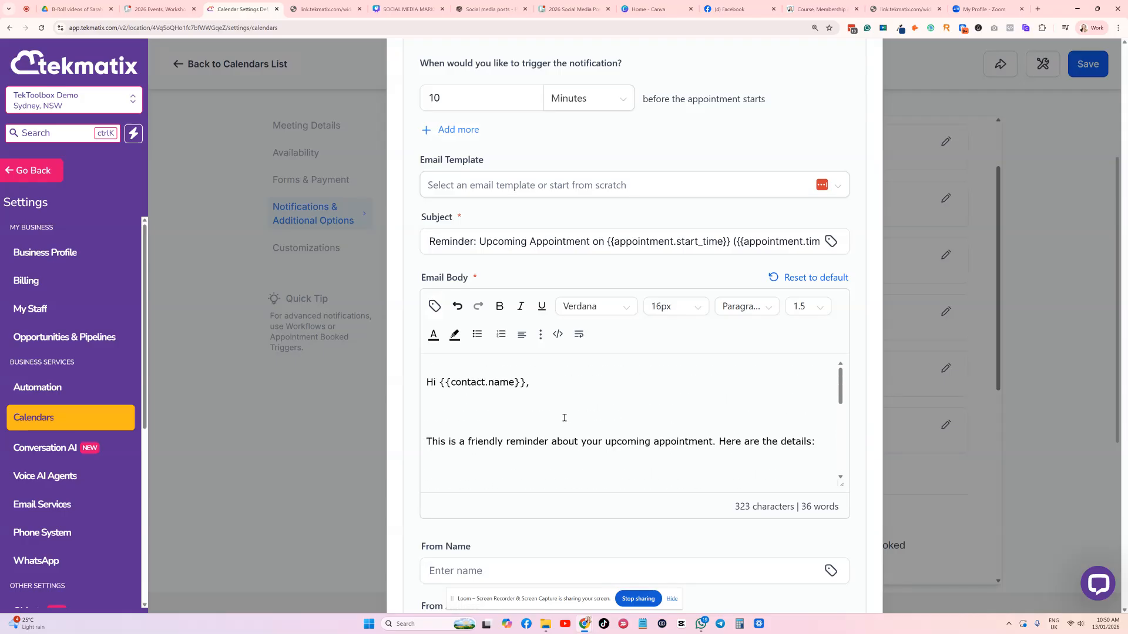
{"action": "left_click", "coordinate": [492, 241]}
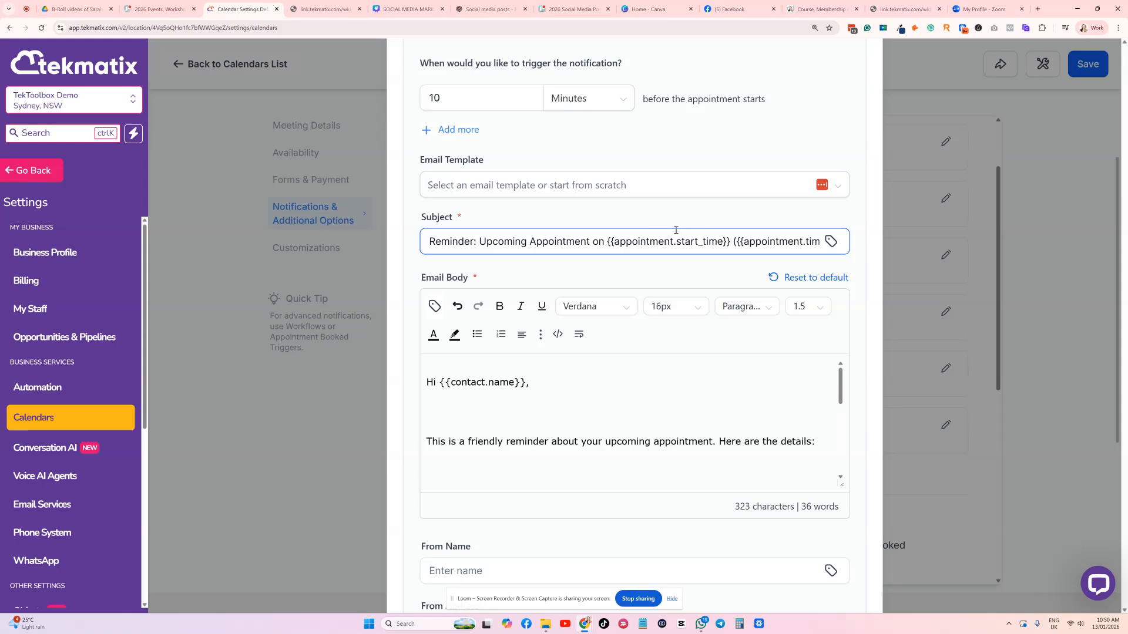
{"action": "left_click", "coordinate": [758, 241]}
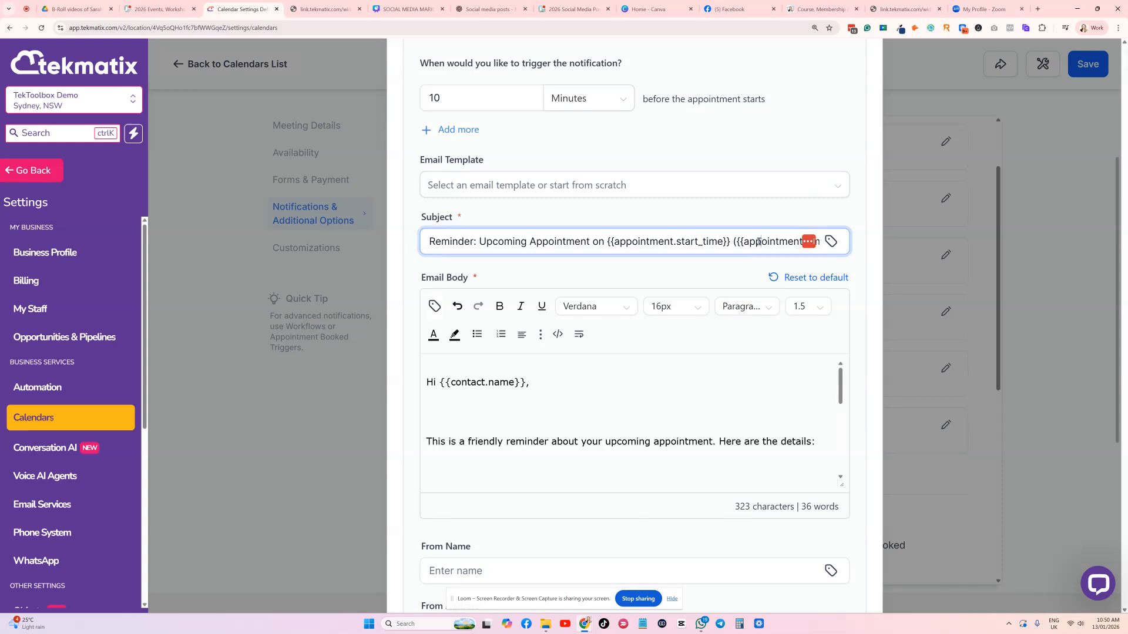
{"action": "key", "text": "End"}
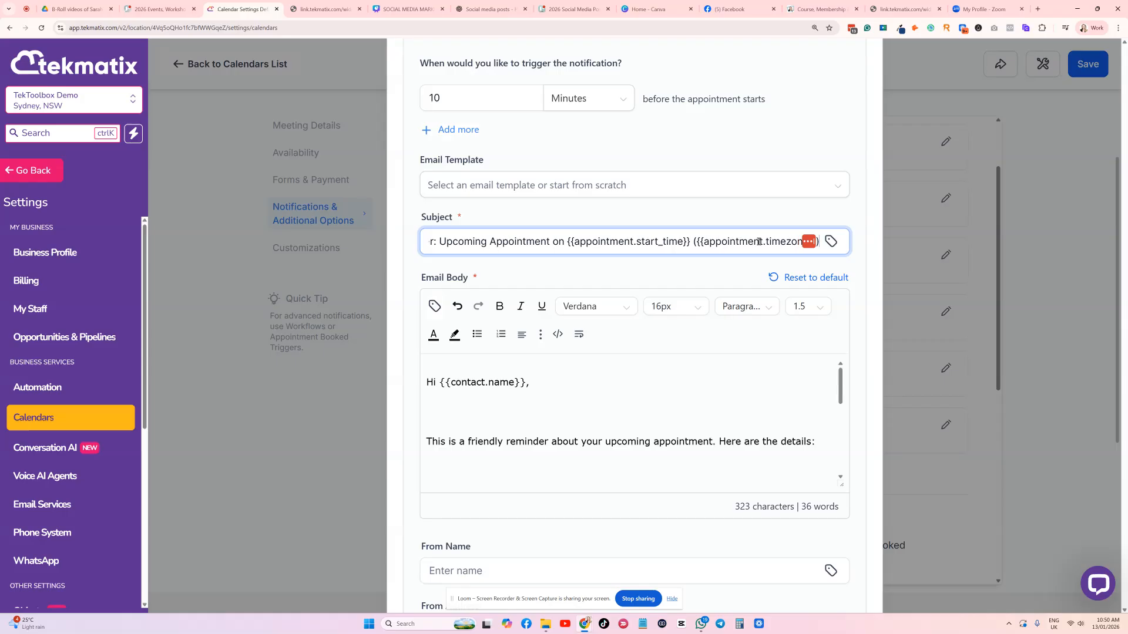
{"action": "scroll", "coordinate": [581, 376], "scroll_direction": "down", "scroll_amount": 1}
{"action": "scroll", "coordinate": [475, 383], "scroll_direction": "up", "scroll_amount": 1}
Move "Here are the details:" onto its own line in the contact's reminder email body.
{"action": "left_click", "coordinate": [553, 383]}
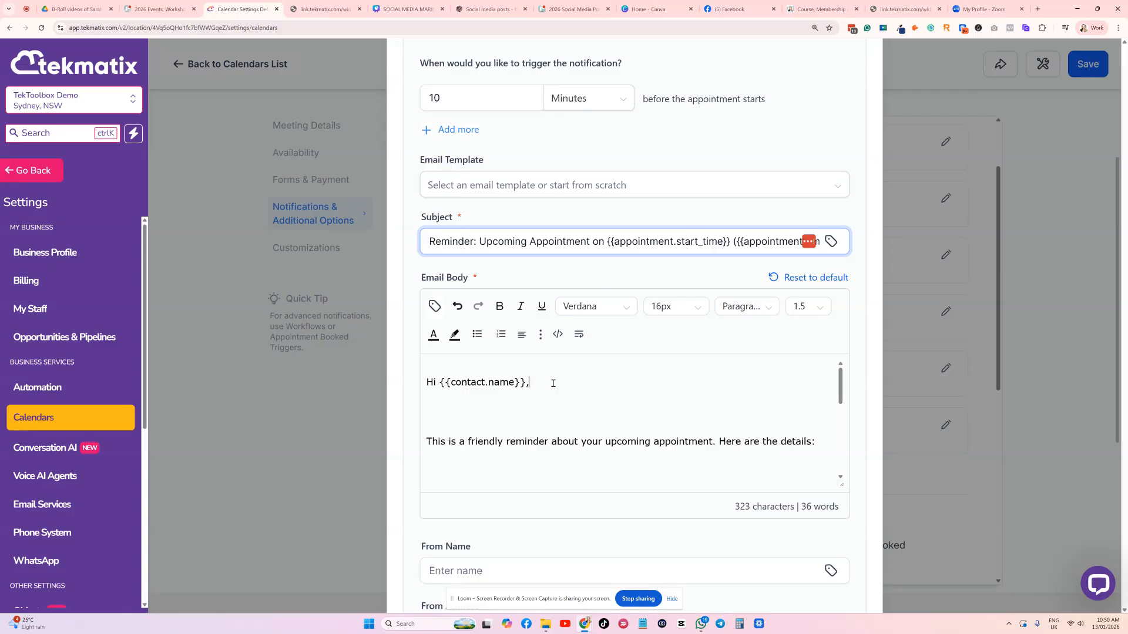
{"action": "scroll", "coordinate": [548, 399], "scroll_direction": "down", "scroll_amount": 1}
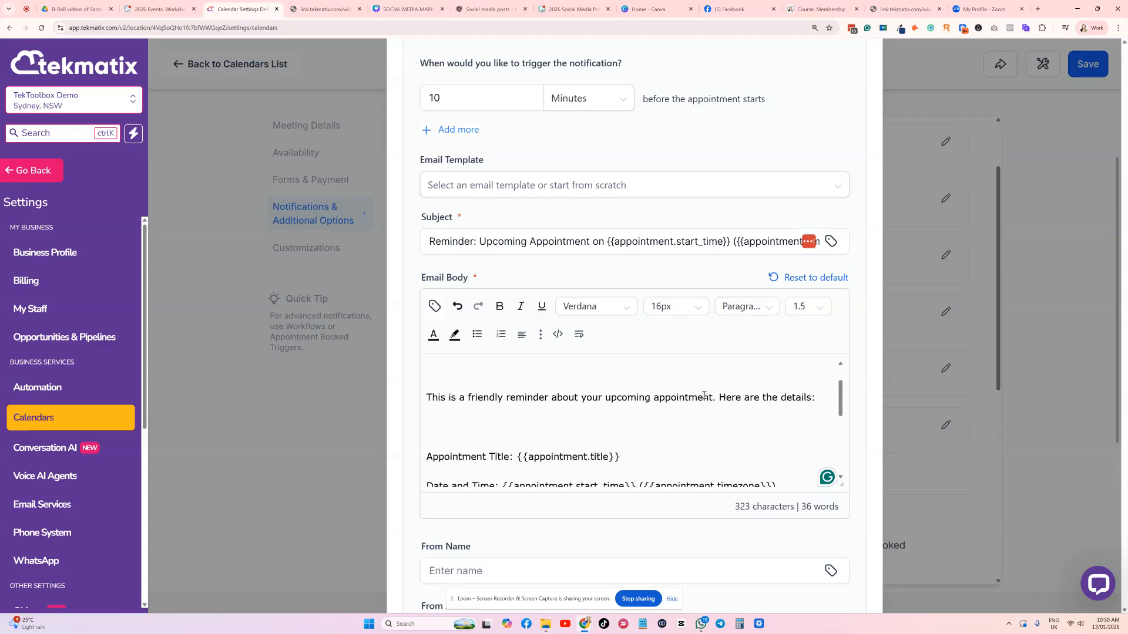
{"action": "key", "text": "Return"}
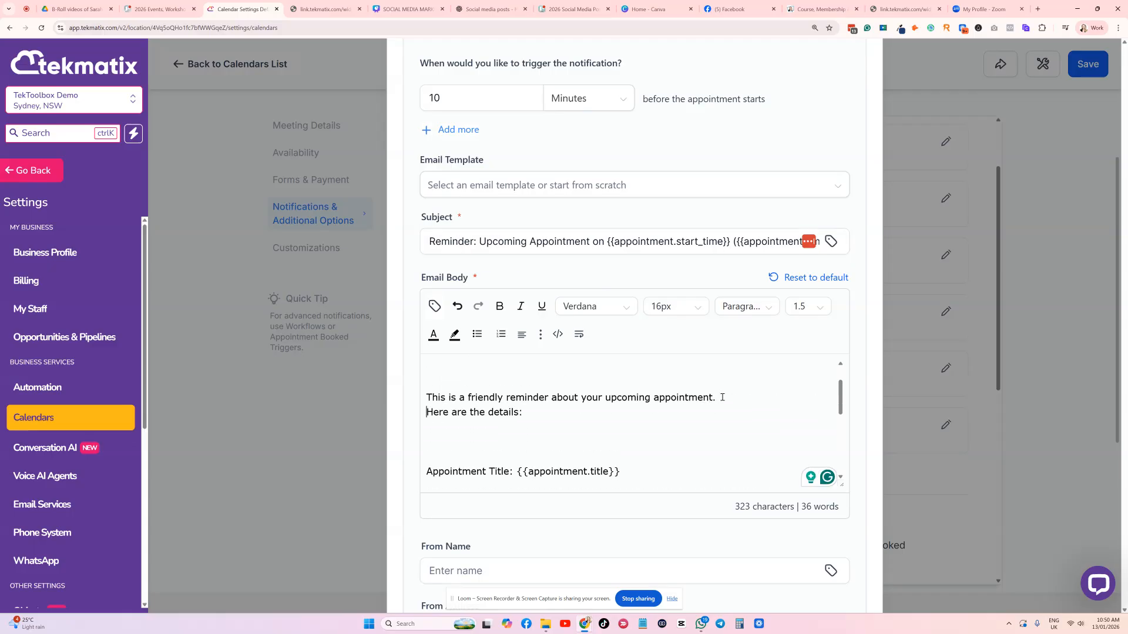
{"action": "scroll", "coordinate": [528, 411], "scroll_direction": "down", "scroll_amount": 3}
{"action": "scroll", "coordinate": [484, 390], "scroll_direction": "up", "scroll_amount": 2}
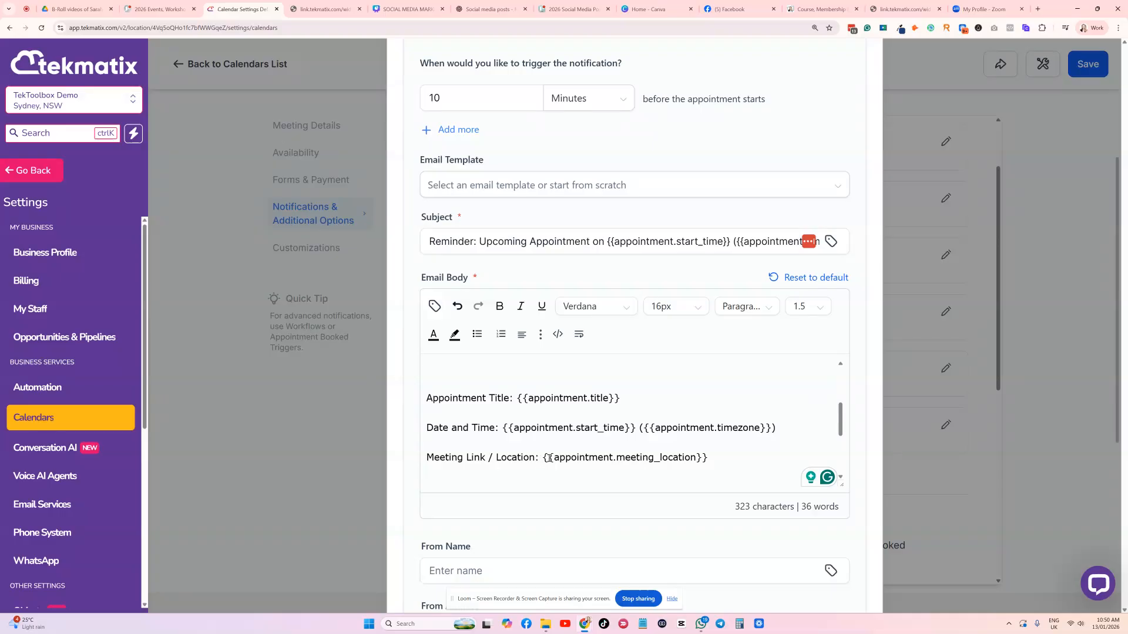
Bold the "Appointment Title:" and "Date and Time:" labels in the reminder email body, and check the Add to Calendar section.
{"action": "left_click_drag", "start_coordinate": [541, 457], "coordinate": [707, 457]}
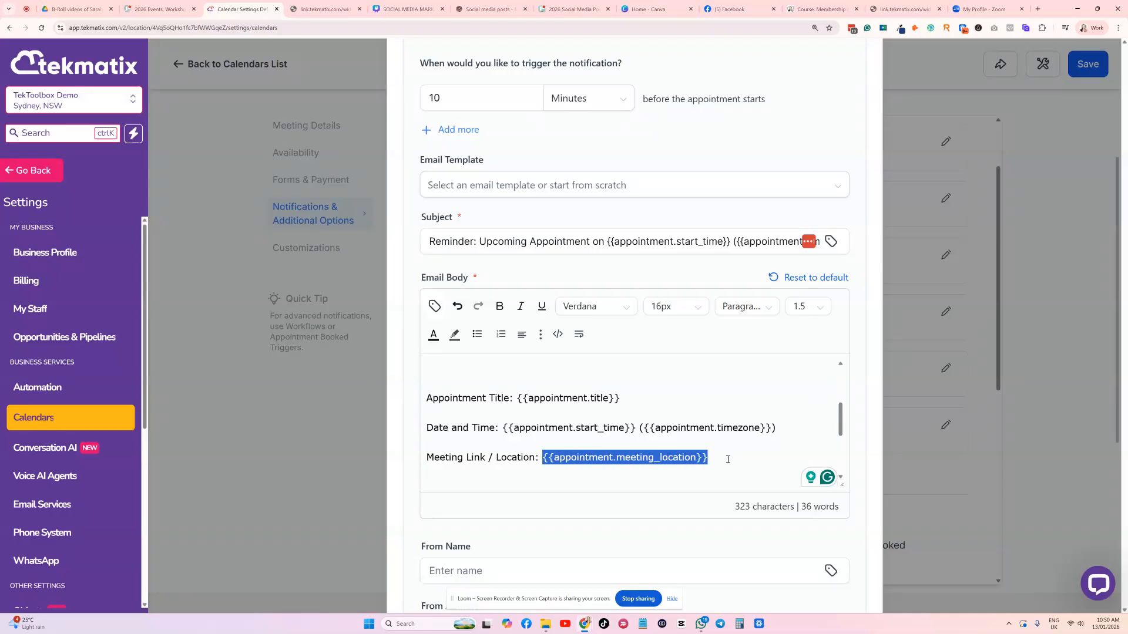
{"action": "left_click", "coordinate": [511, 456]}
{"action": "left_click_drag", "start_coordinate": [547, 459], "coordinate": [707, 459]}
{"action": "left_click", "coordinate": [493, 433]}
{"action": "scroll", "coordinate": [502, 414], "scroll_direction": "down", "scroll_amount": 2}
{"action": "scroll", "coordinate": [510, 396], "scroll_direction": "up", "scroll_amount": 2}
{"action": "scroll", "coordinate": [446, 411], "scroll_direction": "up", "scroll_amount": 1}
{"action": "key", "text": "ctrl+b"}
{"action": "left_click_drag", "start_coordinate": [501, 474], "coordinate": [425, 473]}
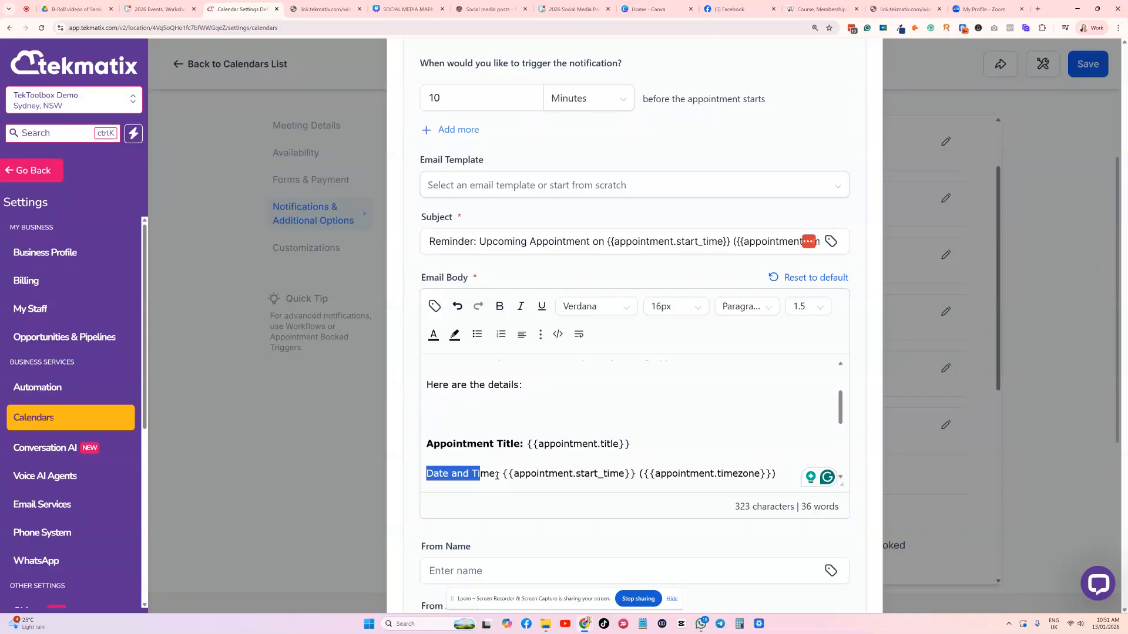
{"action": "key", "text": "ctrl+b"}
{"action": "left_click", "coordinate": [528, 418]}
{"action": "scroll", "coordinate": [527, 418], "scroll_direction": "down", "scroll_amount": 5}
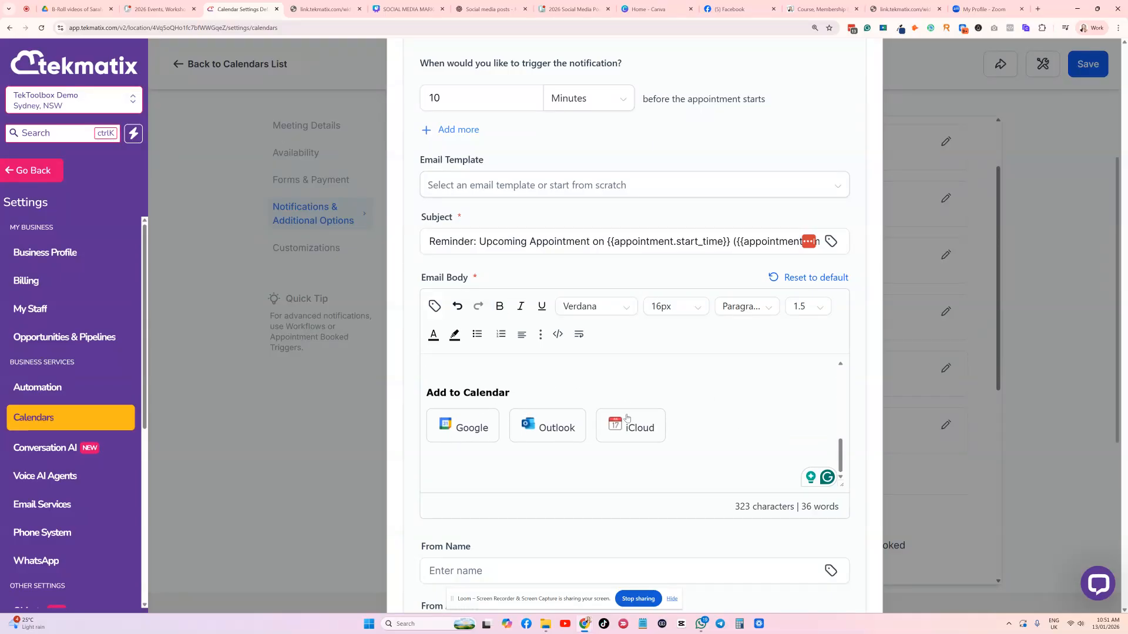
Set the contact reminder email's From Name to the account name value {{location.name}}.
{"action": "scroll", "coordinate": [580, 425], "scroll_direction": "down", "scroll_amount": 5}
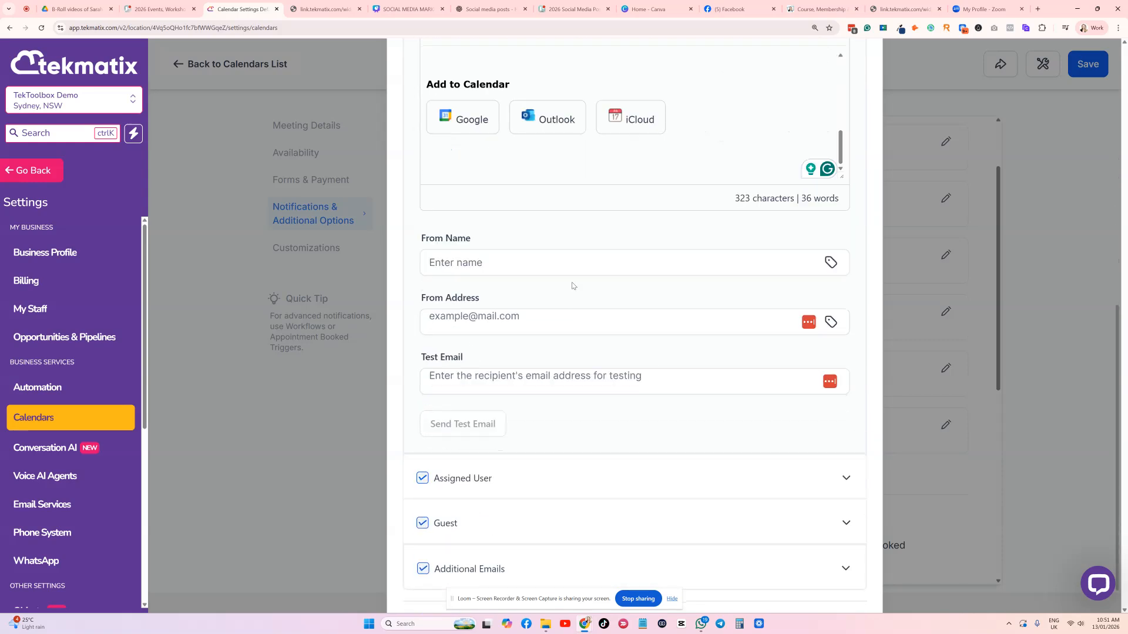
{"action": "left_click", "coordinate": [577, 265]}
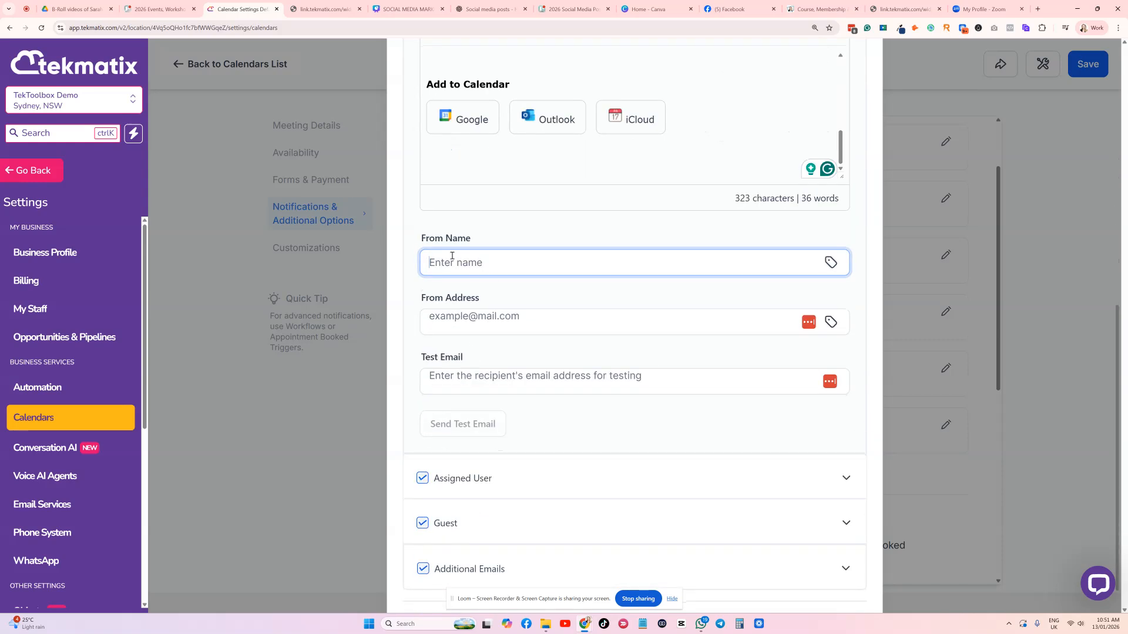
{"action": "left_click", "coordinate": [837, 263]}
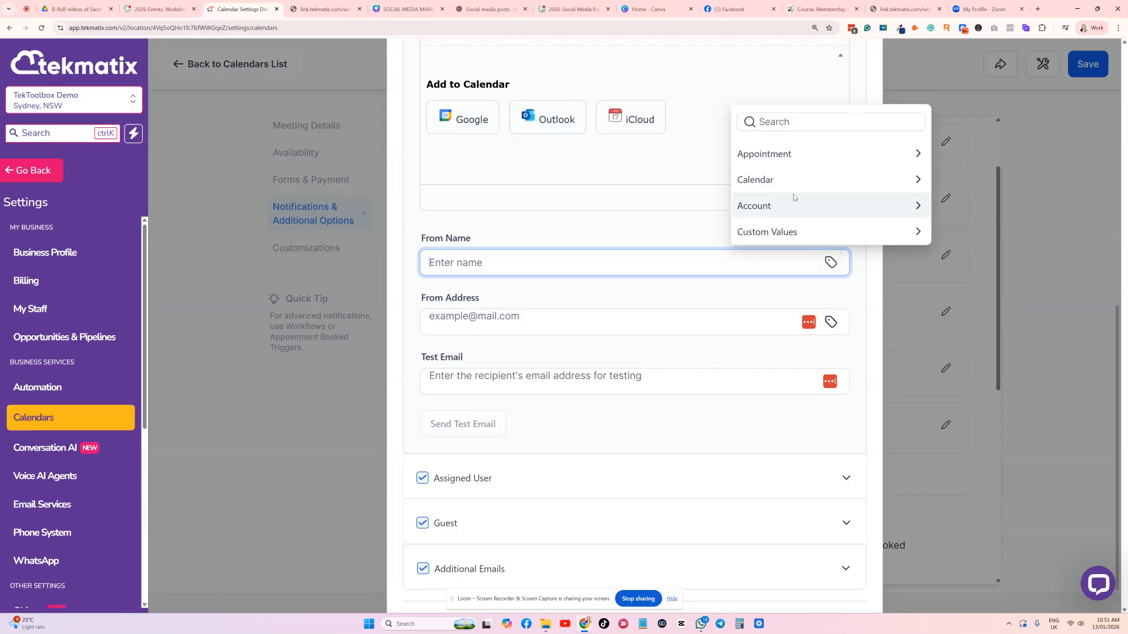
{"action": "left_click", "coordinate": [777, 206]}
{"action": "left_click", "coordinate": [770, 209]}
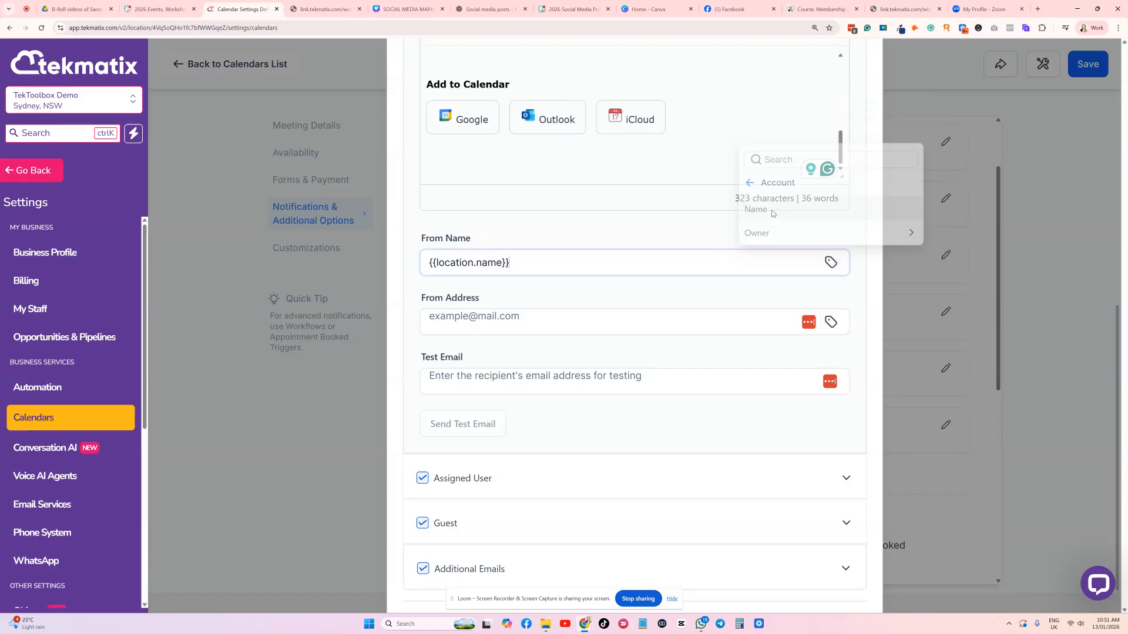
Set the contact reminder email's From Address to the account email value {{location.email}}, and save the reminder settings.
{"action": "left_click", "coordinate": [778, 333]}
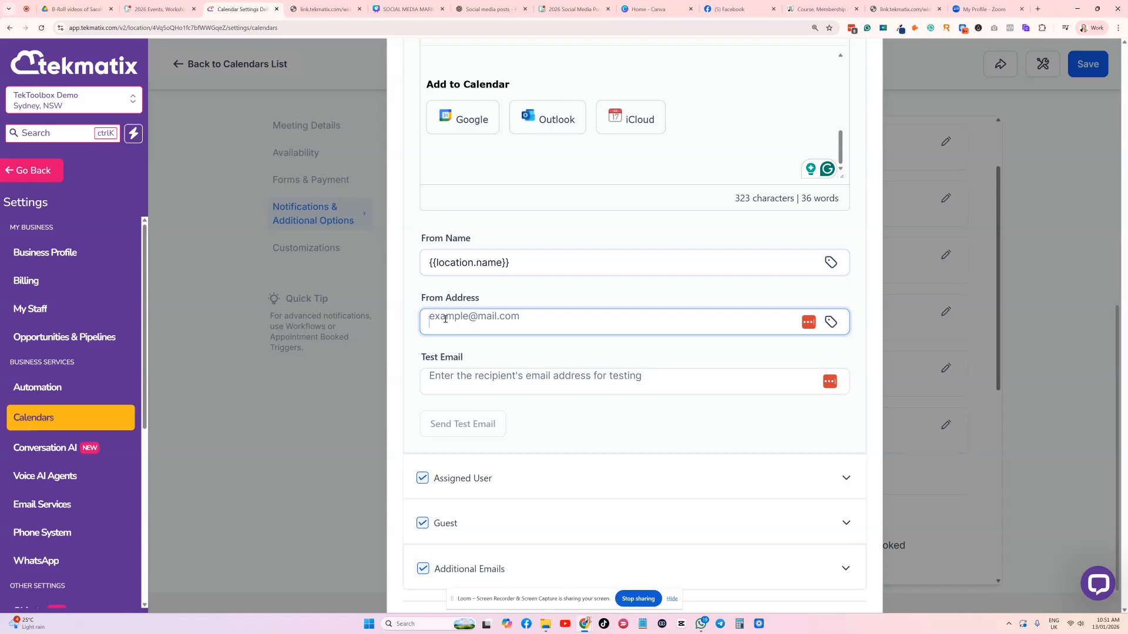
{"action": "left_click", "coordinate": [831, 323]}
{"action": "left_click", "coordinate": [752, 266]}
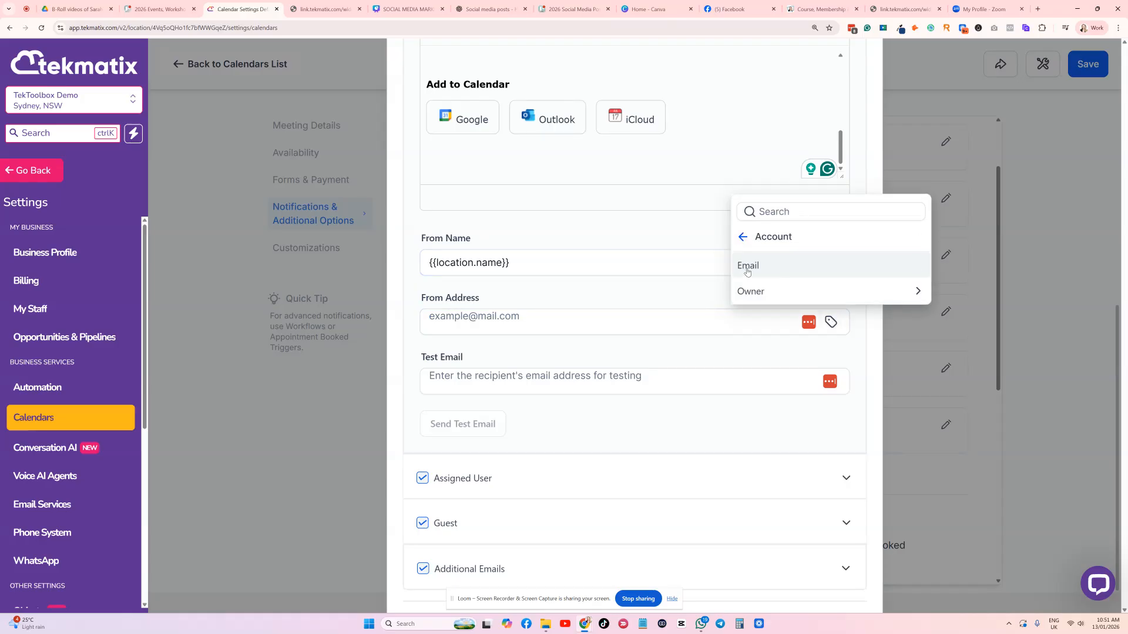
{"action": "left_click", "coordinate": [748, 267]}
{"action": "left_click", "coordinate": [567, 290]}
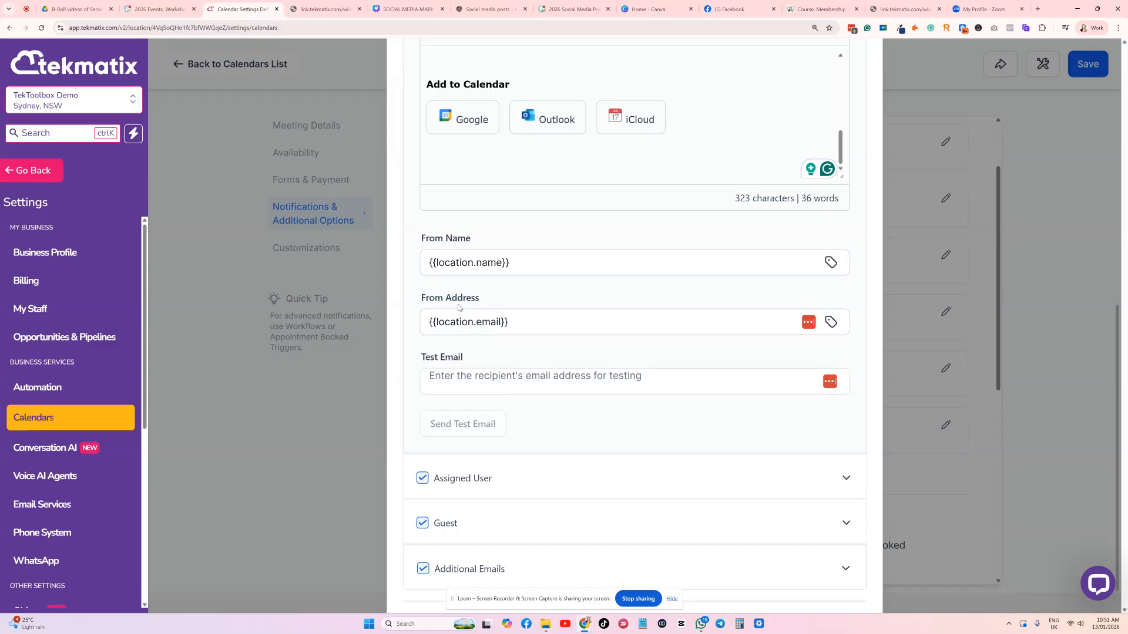
{"action": "left_click", "coordinate": [485, 312]}
{"action": "scroll", "coordinate": [512, 347], "scroll_direction": "down", "scroll_amount": 1}
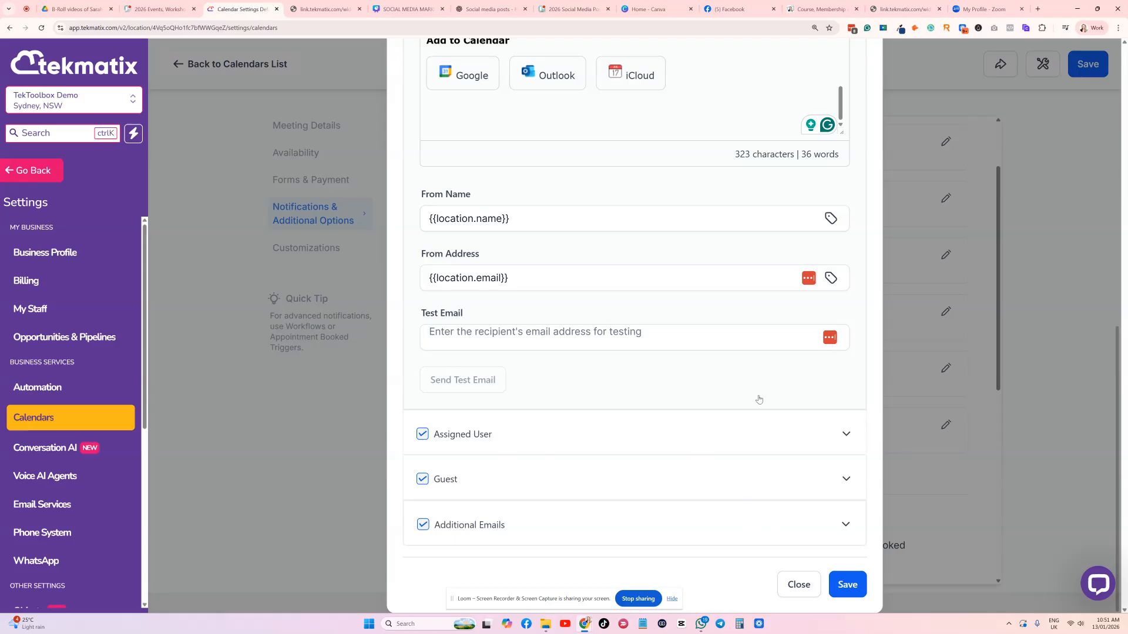
{"action": "left_click", "coordinate": [846, 584]}
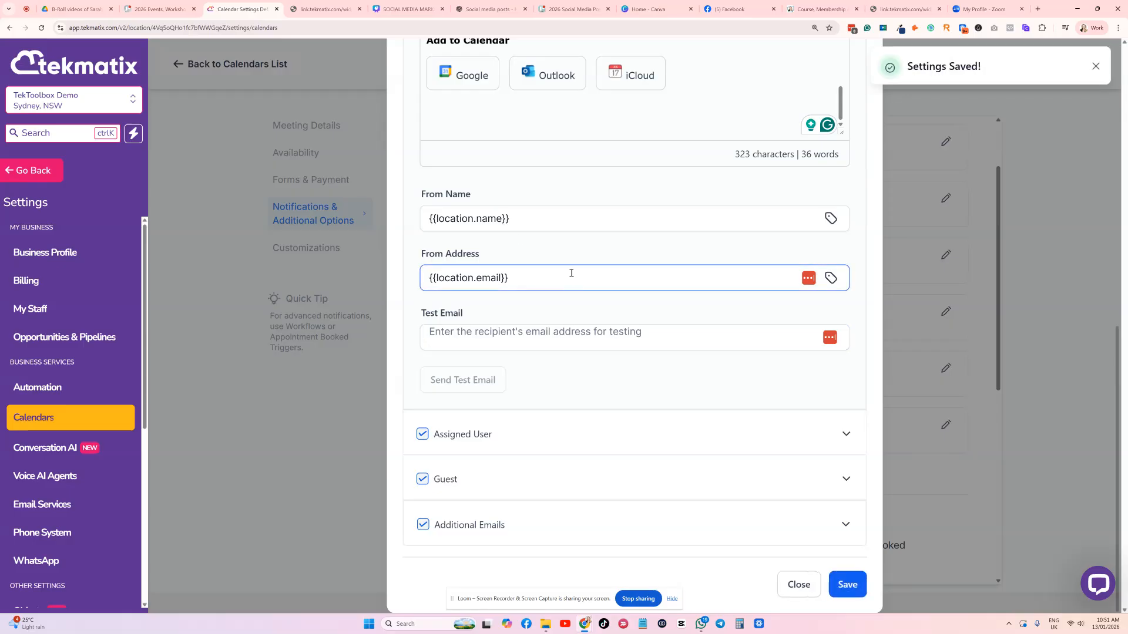
Add a second trigger time for the contact's reminder email, set to 7 days before the appointment starts.
{"action": "scroll", "coordinate": [571, 277], "scroll_direction": "up", "scroll_amount": 7}
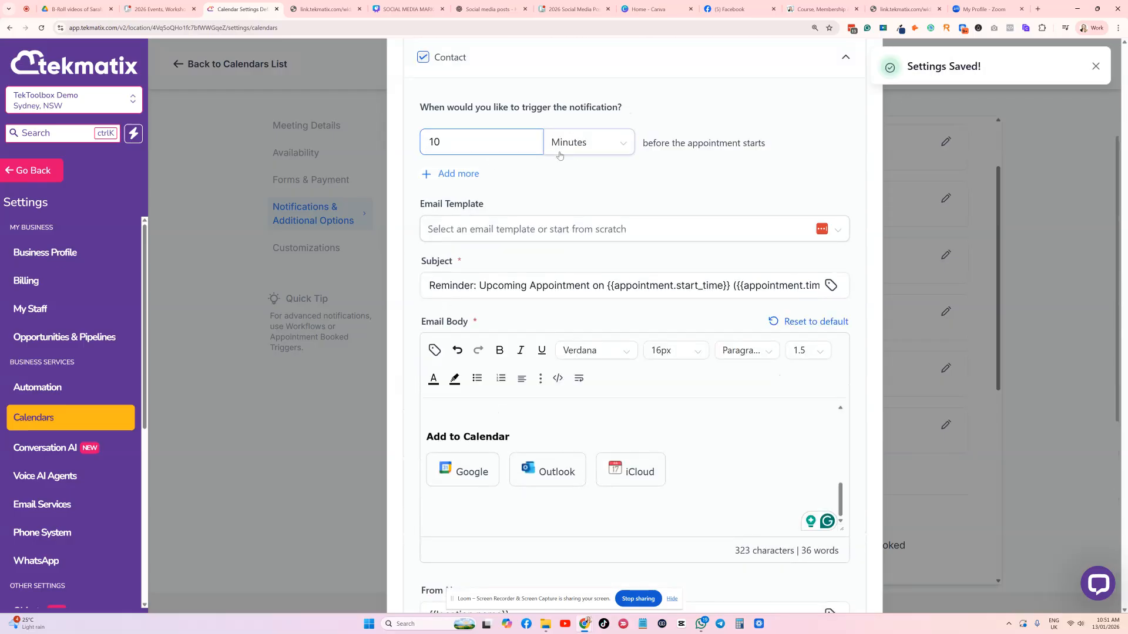
{"action": "left_click", "coordinate": [469, 174]}
{"action": "left_click", "coordinate": [581, 185]}
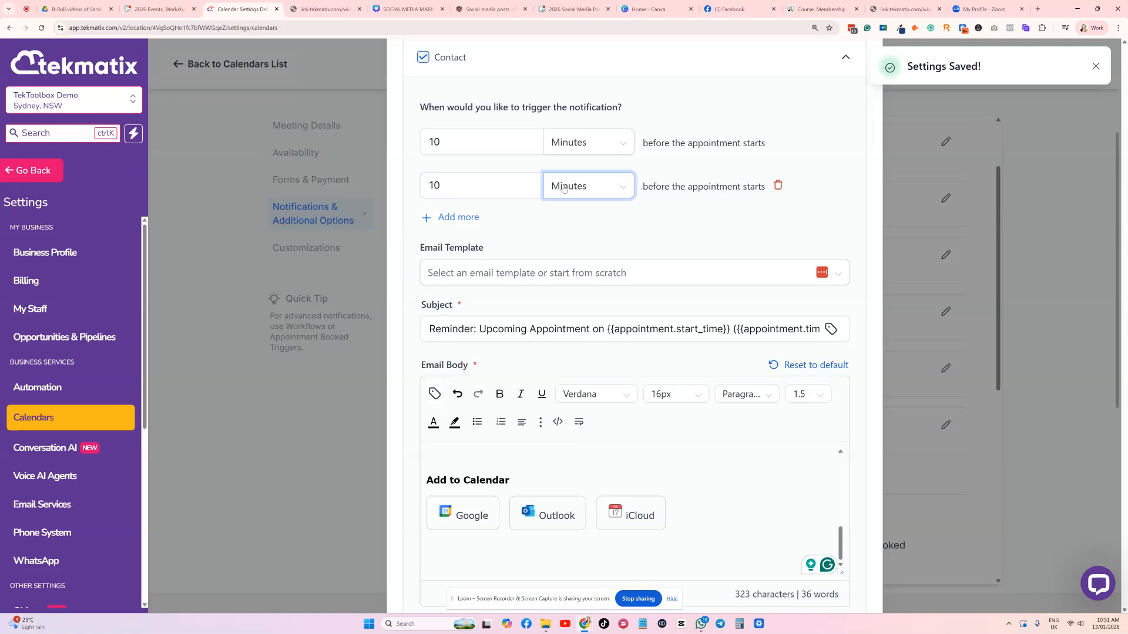
{"action": "left_click", "coordinate": [573, 262]}
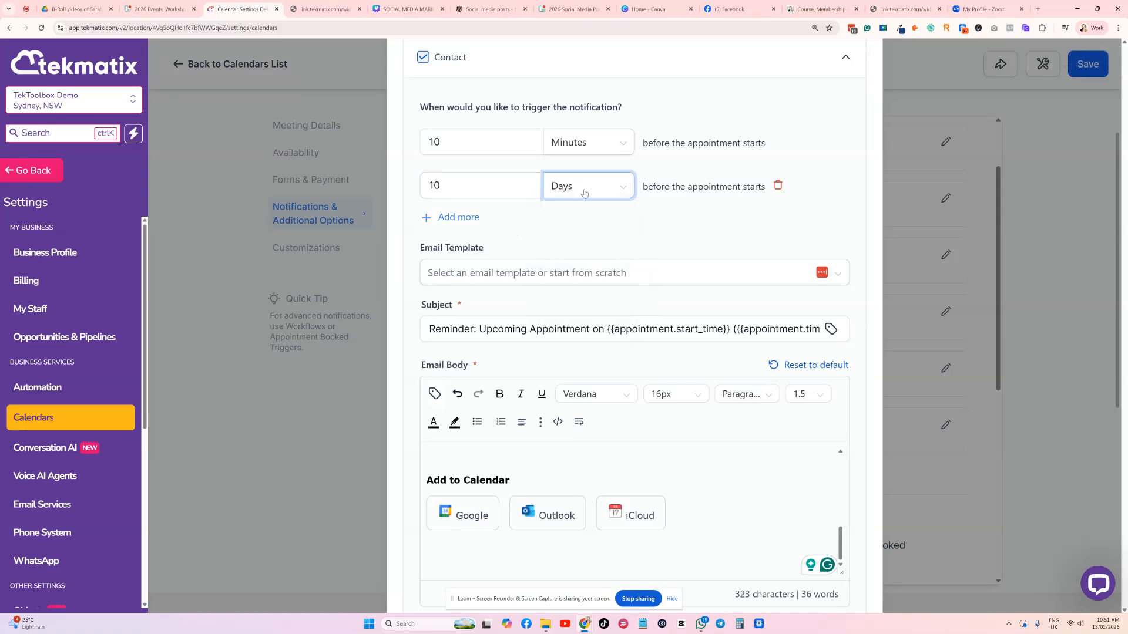
{"action": "double_click", "coordinate": [435, 185]}
{"action": "type", "text": "7"}
{"action": "left_click", "coordinate": [555, 232]}
Add a third trigger time for the contact's reminder email, set to 3 days before the appointment starts.
{"action": "scroll", "coordinate": [549, 247], "scroll_direction": "down", "scroll_amount": 2}
{"action": "scroll", "coordinate": [568, 357], "scroll_direction": "up", "scroll_amount": 2}
{"action": "scroll", "coordinate": [777, 532], "scroll_direction": "up", "scroll_amount": 5}
{"action": "scroll", "coordinate": [748, 502], "scroll_direction": "down", "scroll_amount": 2}
{"action": "scroll", "coordinate": [747, 470], "scroll_direction": "down", "scroll_amount": 5}
{"action": "left_click", "coordinate": [465, 171]}
{"action": "left_click_drag", "start_coordinate": [469, 173], "coordinate": [405, 188]}
{"action": "type", "text": "3"}
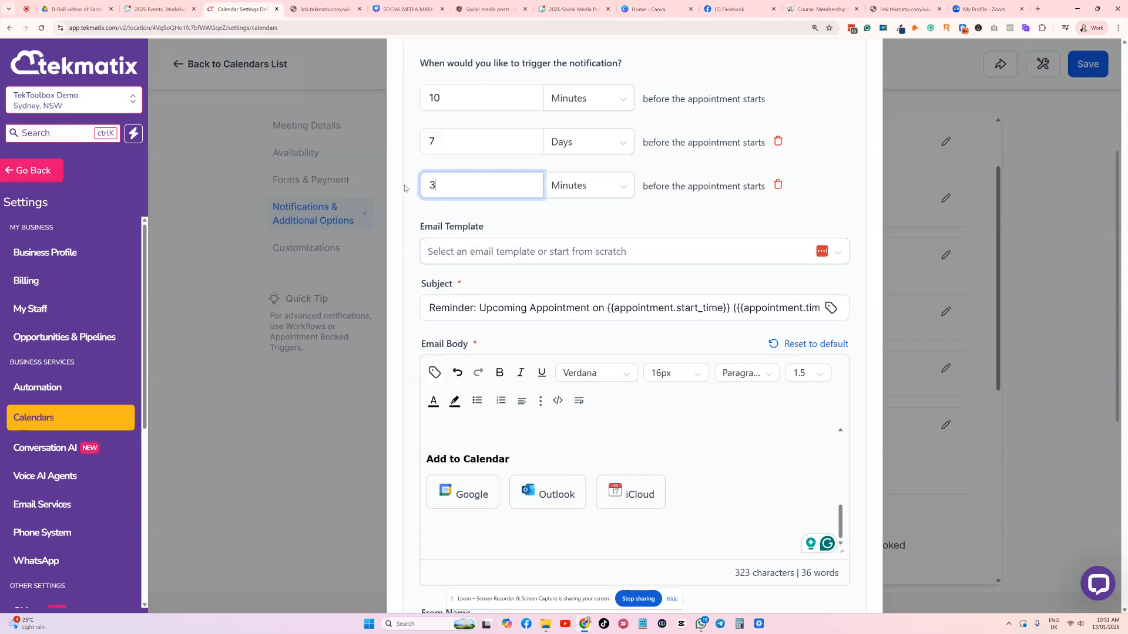
{"action": "left_click", "coordinate": [564, 185]}
{"action": "left_click", "coordinate": [559, 263]}
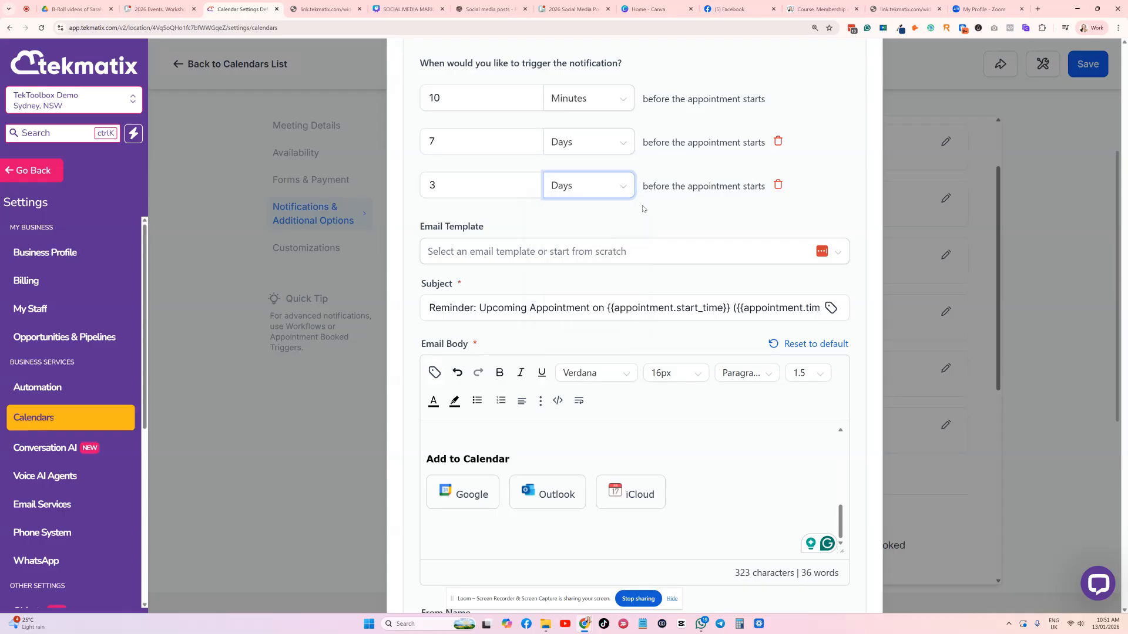
Change the contact reminder's first trigger time to 1 hour before the appointment starts.
{"action": "scroll", "coordinate": [460, 212], "scroll_direction": "up", "scroll_amount": 3}
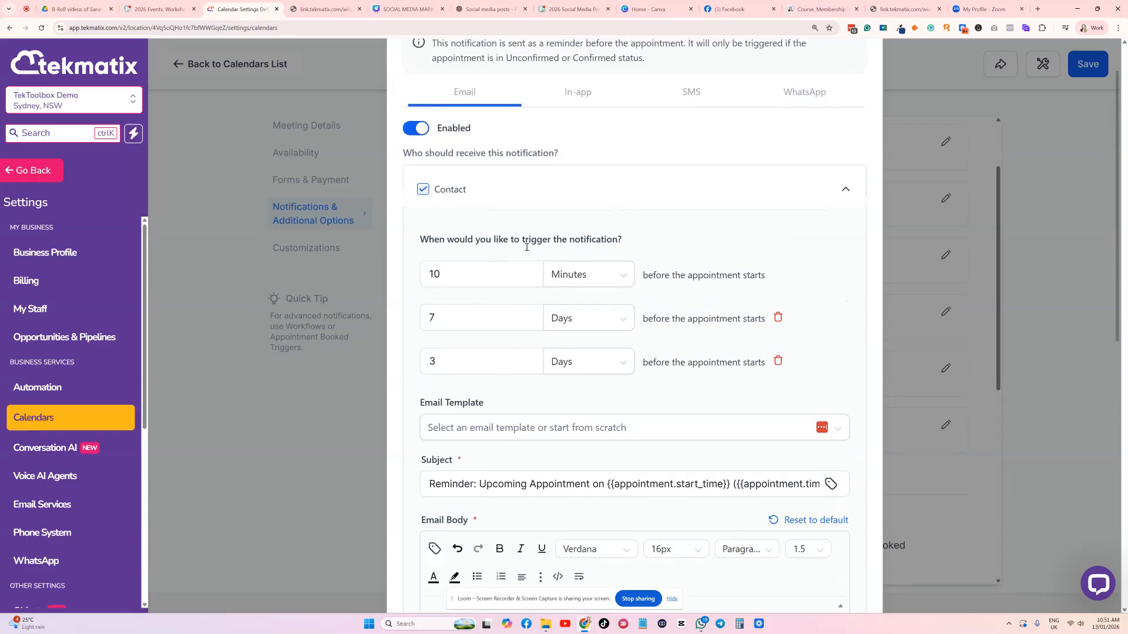
{"action": "scroll", "coordinate": [554, 268], "scroll_direction": "down", "scroll_amount": 2}
{"action": "left_click", "coordinate": [434, 183]}
{"action": "left_click", "coordinate": [438, 142]}
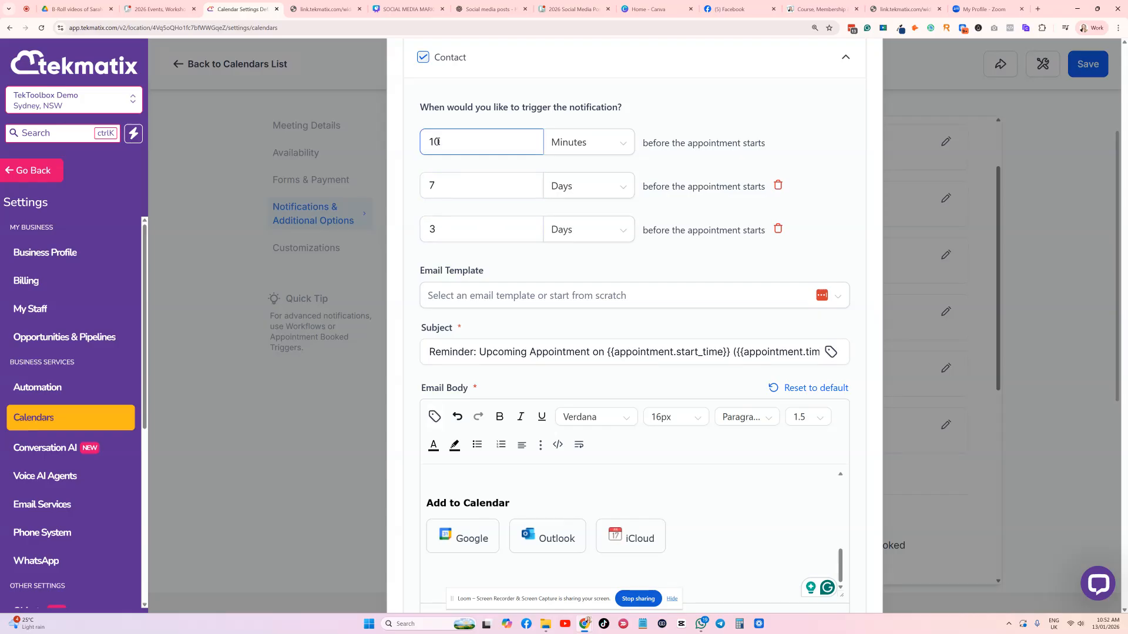
{"action": "left_click_drag", "start_coordinate": [471, 145], "coordinate": [411, 147]}
{"action": "key", "text": "BackSpace"}
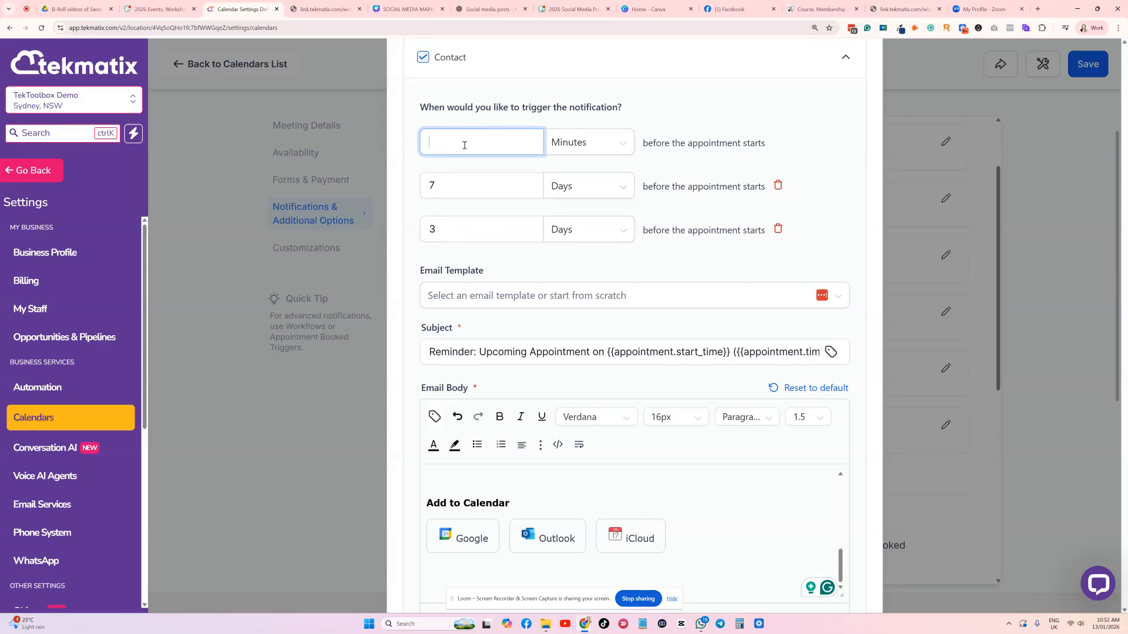
{"action": "type", "text": "1"}
{"action": "left_click", "coordinate": [604, 144]}
{"action": "left_click", "coordinate": [573, 196]}
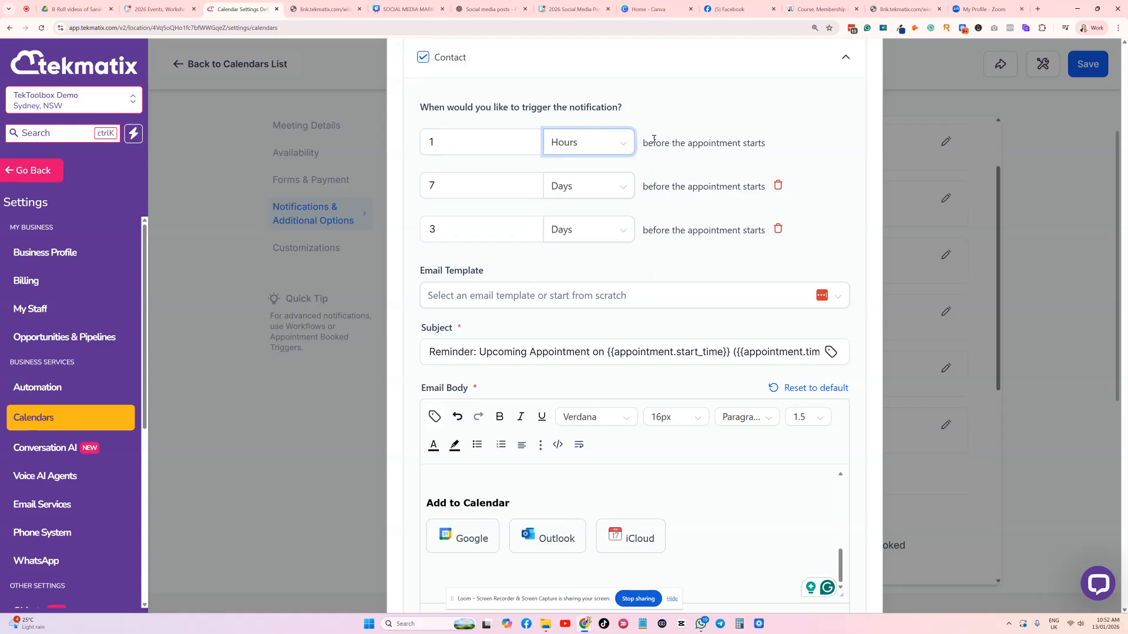
{"action": "left_click", "coordinate": [665, 125]}
Save the reminder's trigger times, check the three entries, and close the reminder editor.
{"action": "scroll", "coordinate": [521, 206], "scroll_direction": "down", "scroll_amount": 4}
{"action": "scroll", "coordinate": [522, 215], "scroll_direction": "down", "scroll_amount": 4}
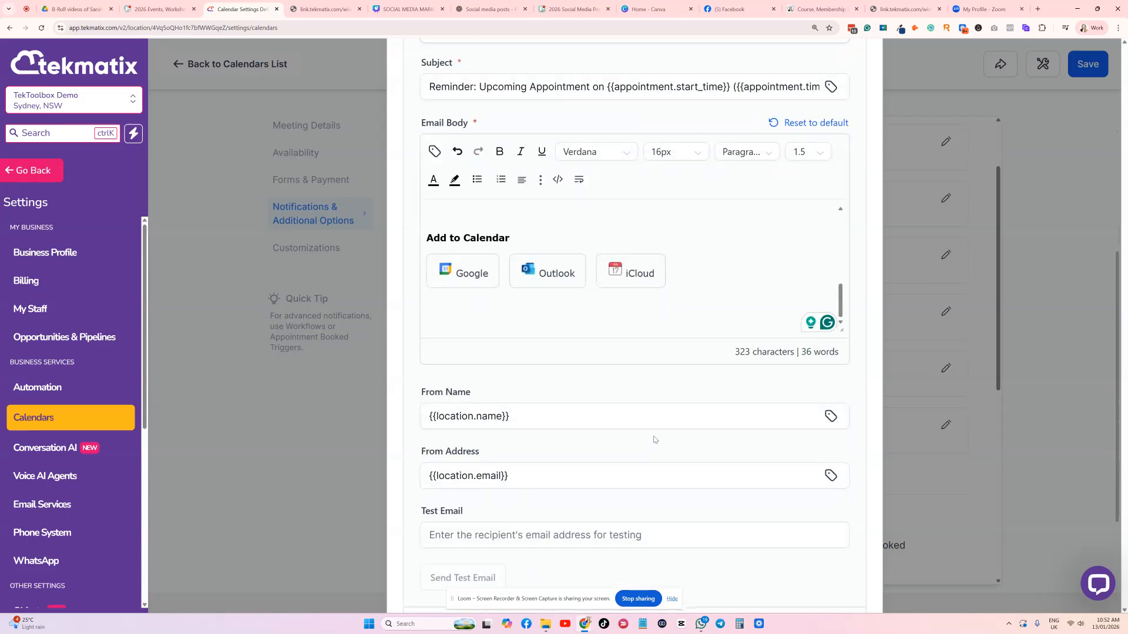
{"action": "left_click", "coordinate": [847, 585]}
{"action": "scroll", "coordinate": [574, 390], "scroll_direction": "up", "scroll_amount": 8}
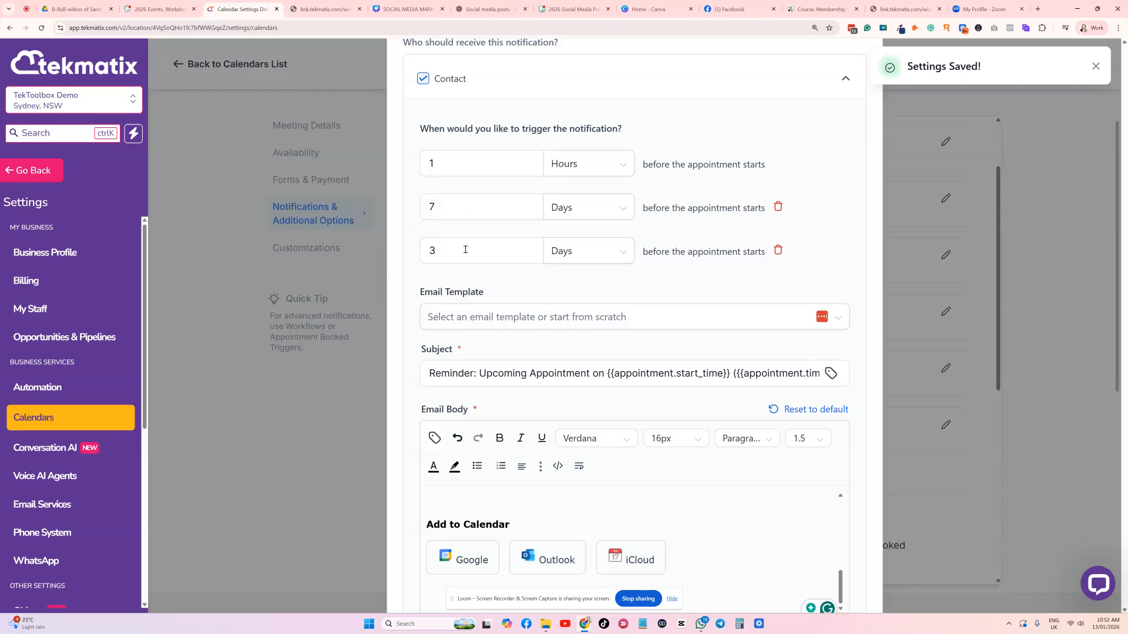
{"action": "scroll", "coordinate": [474, 225], "scroll_direction": "up", "scroll_amount": 2}
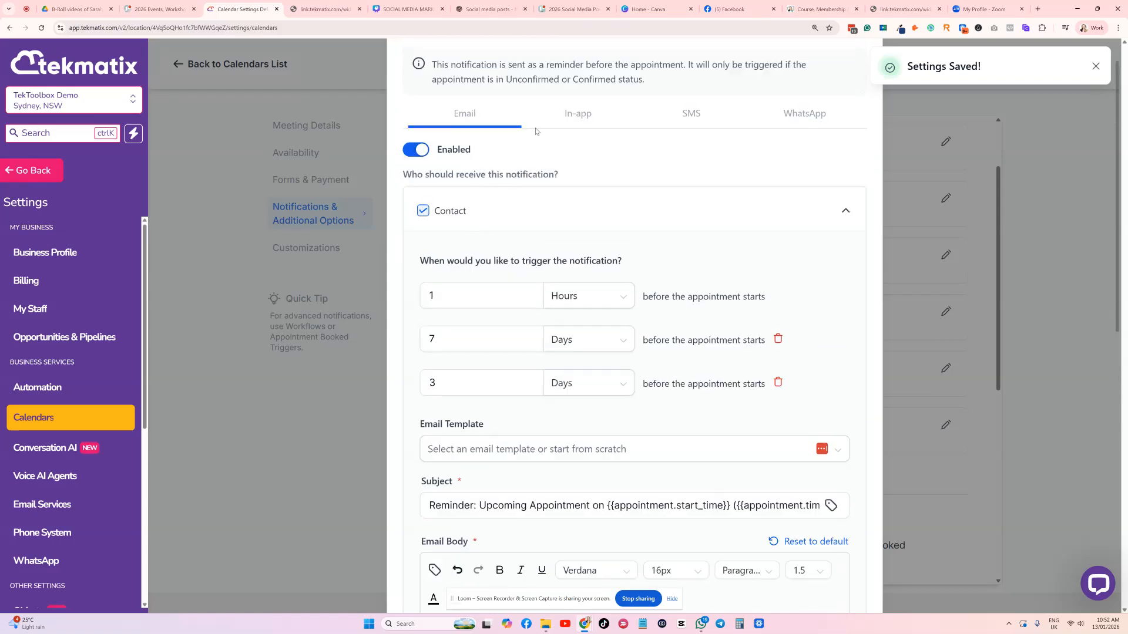
{"action": "scroll", "coordinate": [679, 176], "scroll_direction": "up", "scroll_amount": 1}
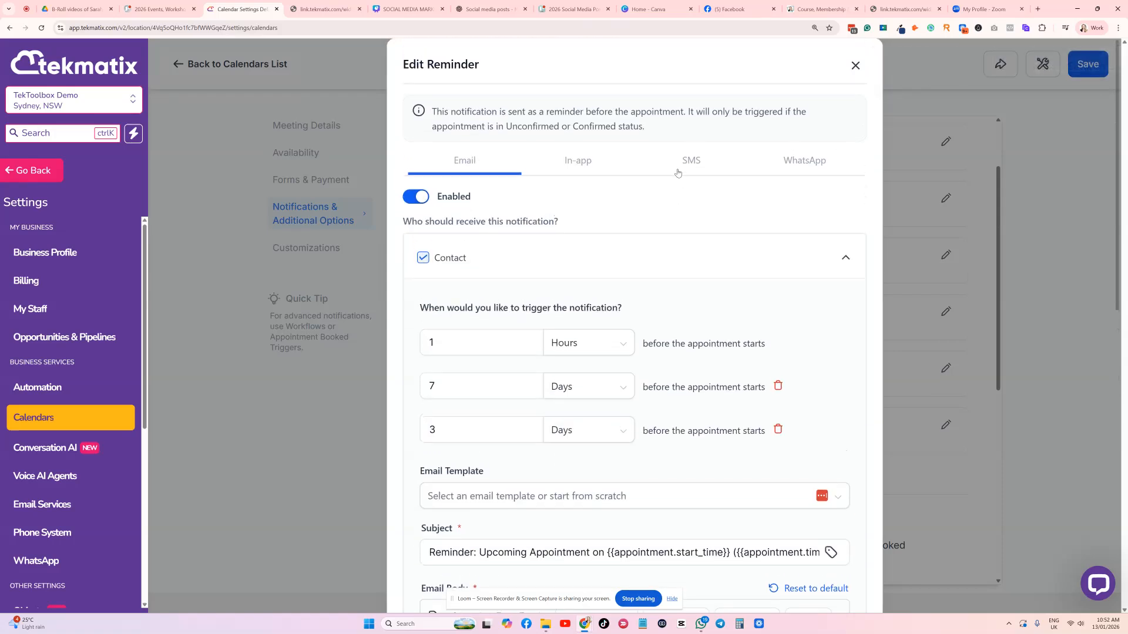
{"action": "left_click", "coordinate": [855, 67]}
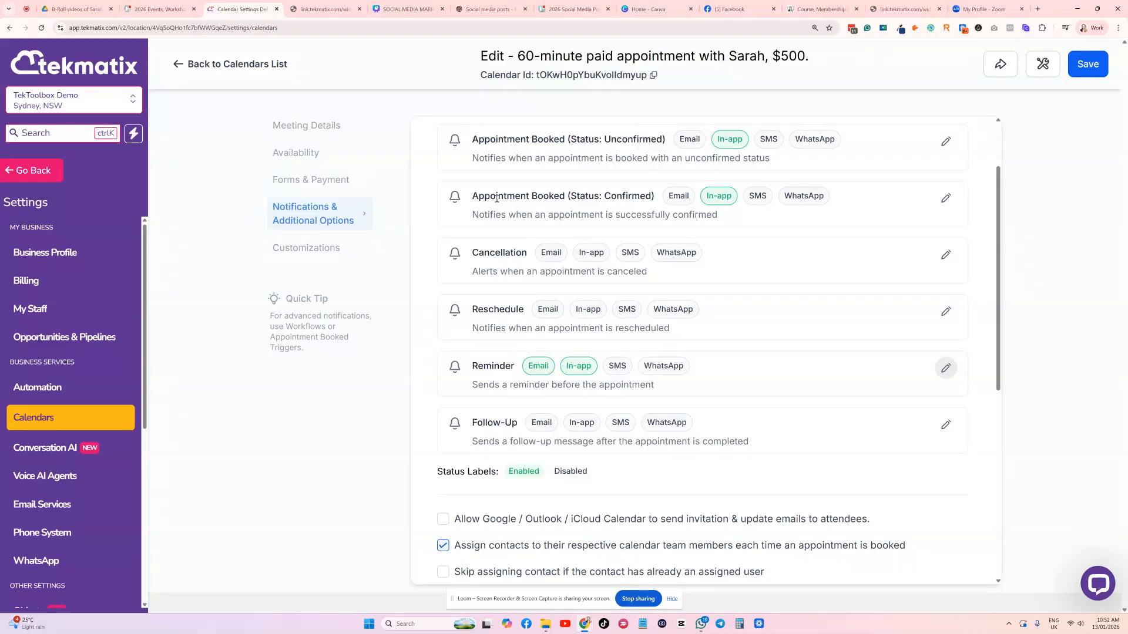
Enable the email channel for the Appointment Booked (Status: Confirmed) notification and expand its Contact settings.
{"action": "left_click_drag", "start_coordinate": [651, 197], "coordinate": [474, 203]}
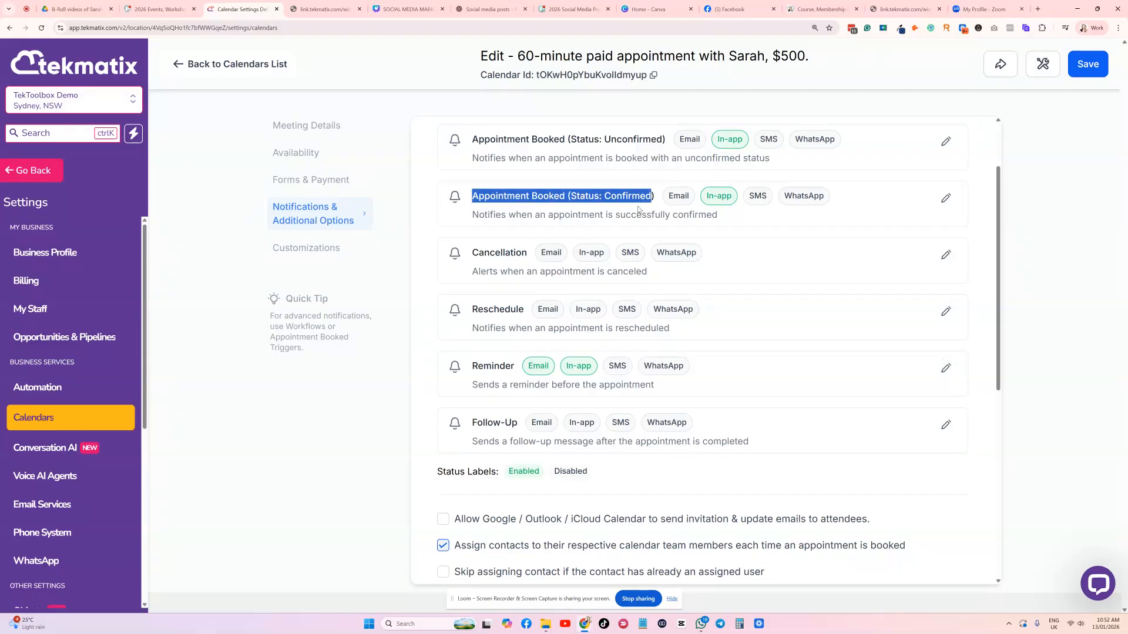
{"action": "left_click", "coordinate": [946, 198]}
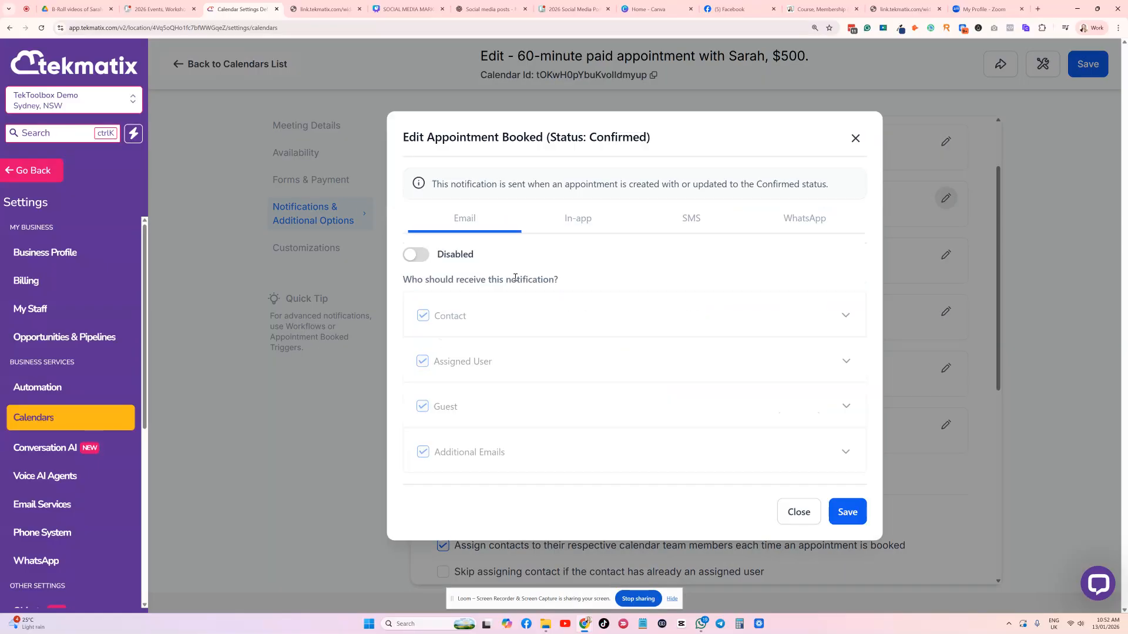
{"action": "left_click", "coordinate": [418, 256]}
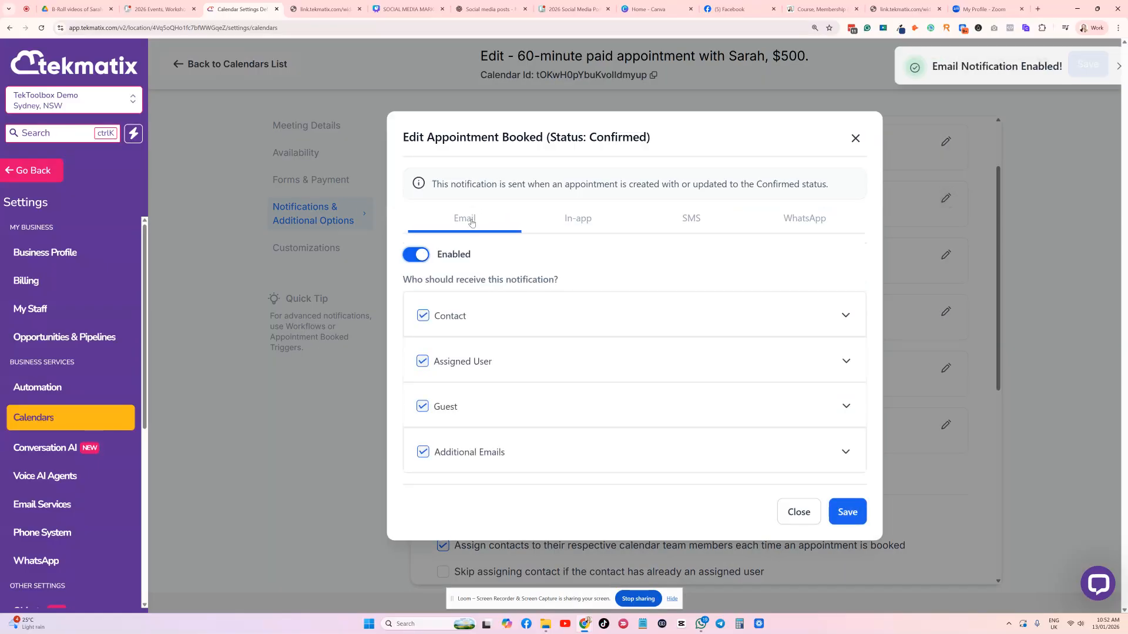
{"action": "left_click", "coordinate": [846, 316]}
Examine the contact's confirmation email settings, including the template, subject and body with its Add to Calendar section.
{"action": "scroll", "coordinate": [487, 226], "scroll_direction": "down", "scroll_amount": 3}
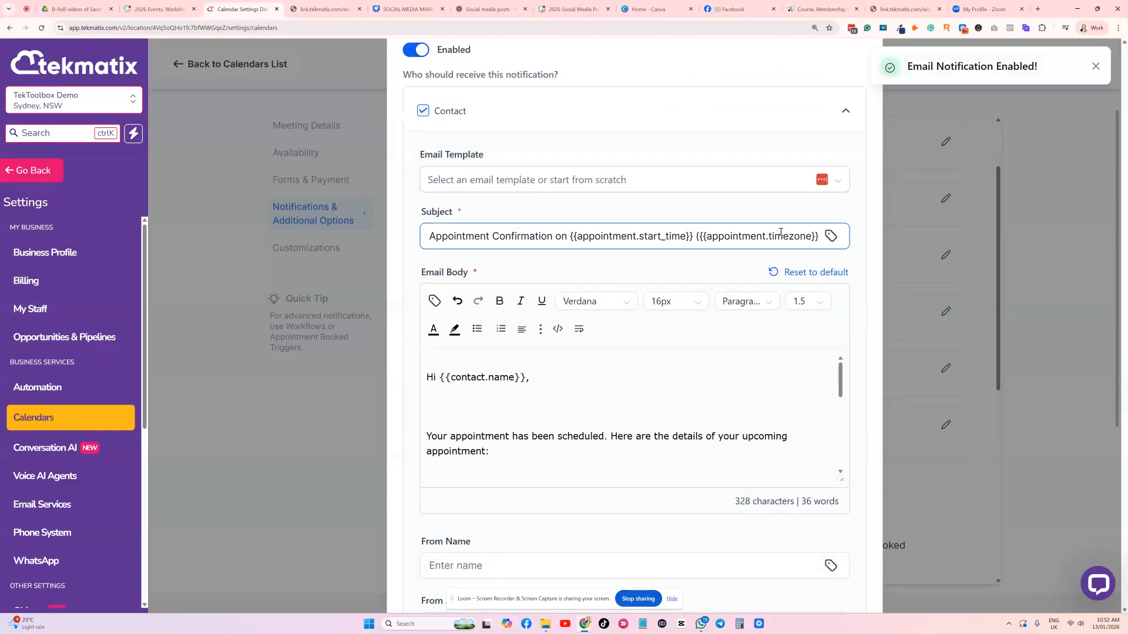
{"action": "scroll", "coordinate": [559, 390], "scroll_direction": "down", "scroll_amount": 2}
{"action": "scroll", "coordinate": [559, 389], "scroll_direction": "up", "scroll_amount": 1}
{"action": "scroll", "coordinate": [559, 390], "scroll_direction": "down", "scroll_amount": 1}
{"action": "scroll", "coordinate": [559, 389], "scroll_direction": "down", "scroll_amount": 2}
{"action": "scroll", "coordinate": [547, 443], "scroll_direction": "down", "scroll_amount": 3}
{"action": "scroll", "coordinate": [516, 241], "scroll_direction": "up", "scroll_amount": 5}
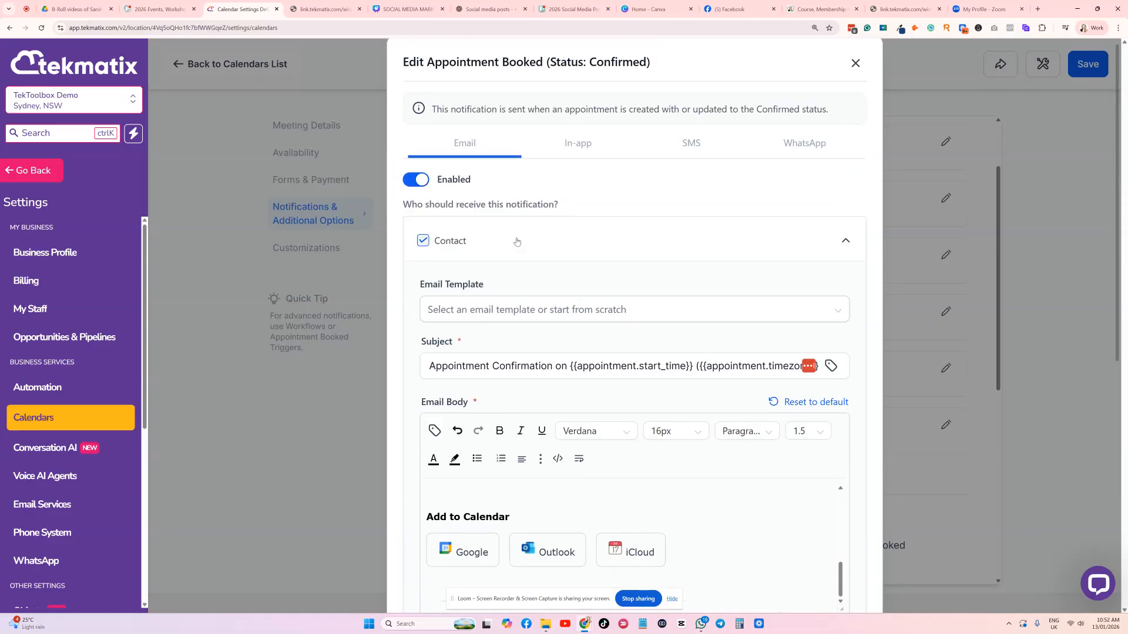
Set the contact confirmation email's From Name to the account name value {{location.name}}.
{"action": "scroll", "coordinate": [508, 315], "scroll_direction": "down", "scroll_amount": 2}
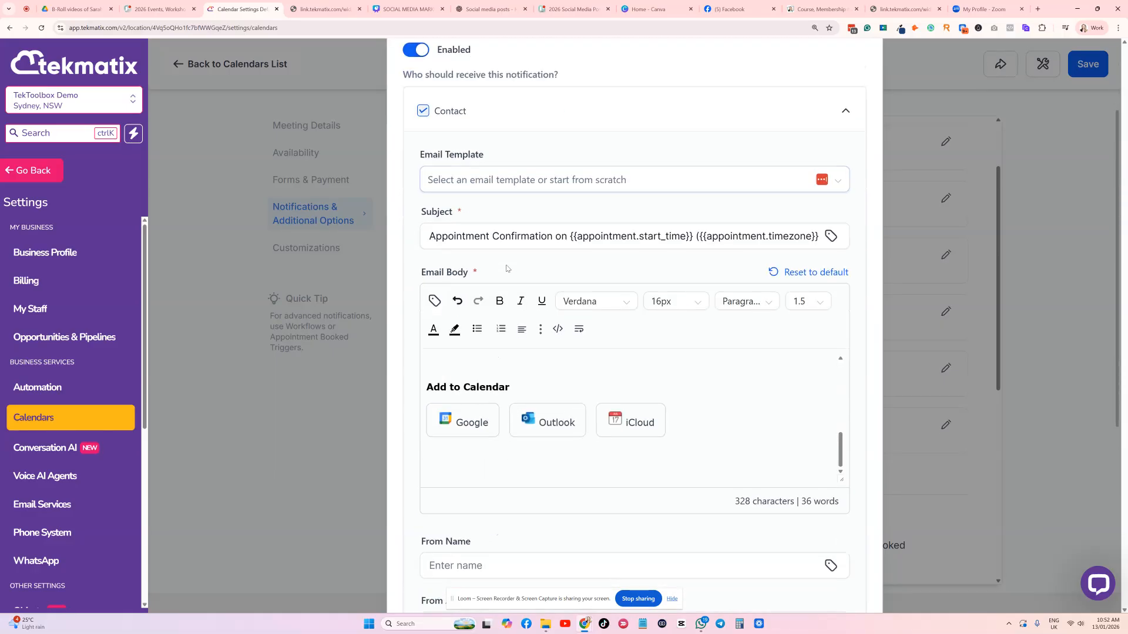
{"action": "scroll", "coordinate": [506, 268], "scroll_direction": "down", "scroll_amount": 4}
{"action": "scroll", "coordinate": [508, 353], "scroll_direction": "down", "scroll_amount": 2}
{"action": "left_click", "coordinate": [639, 219]}
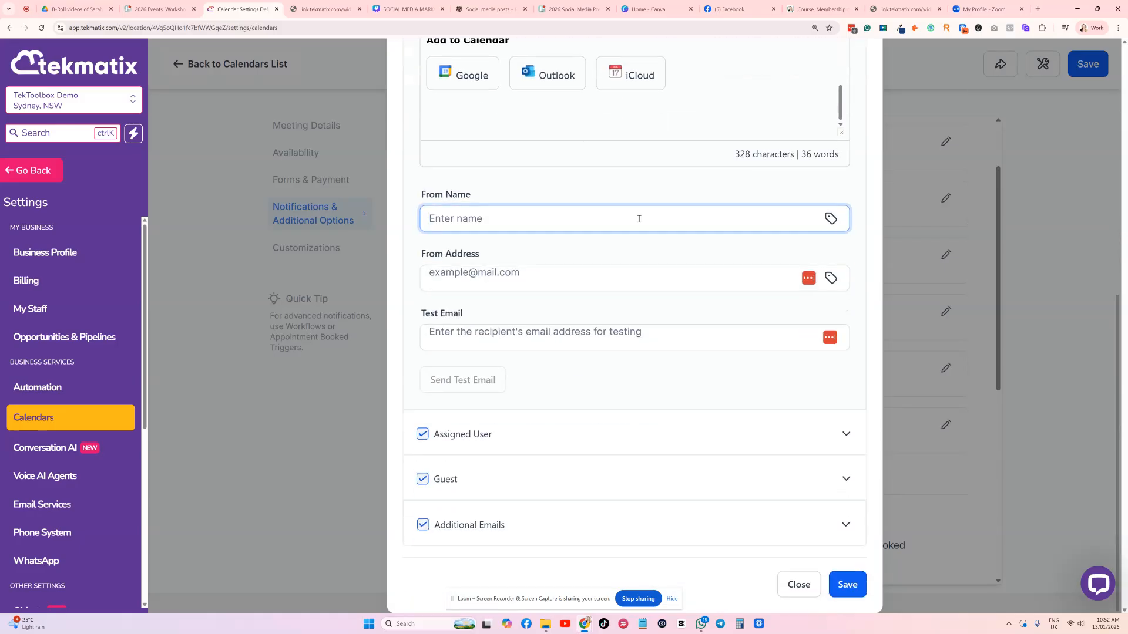
{"action": "left_click", "coordinate": [828, 218]}
{"action": "left_click", "coordinate": [769, 161]}
{"action": "left_click", "coordinate": [749, 168]}
Set the contact confirmation email's From Address to the account's email value, and save the Appointment Booked (Status: Confirmed) settings.
{"action": "left_click", "coordinate": [787, 285]}
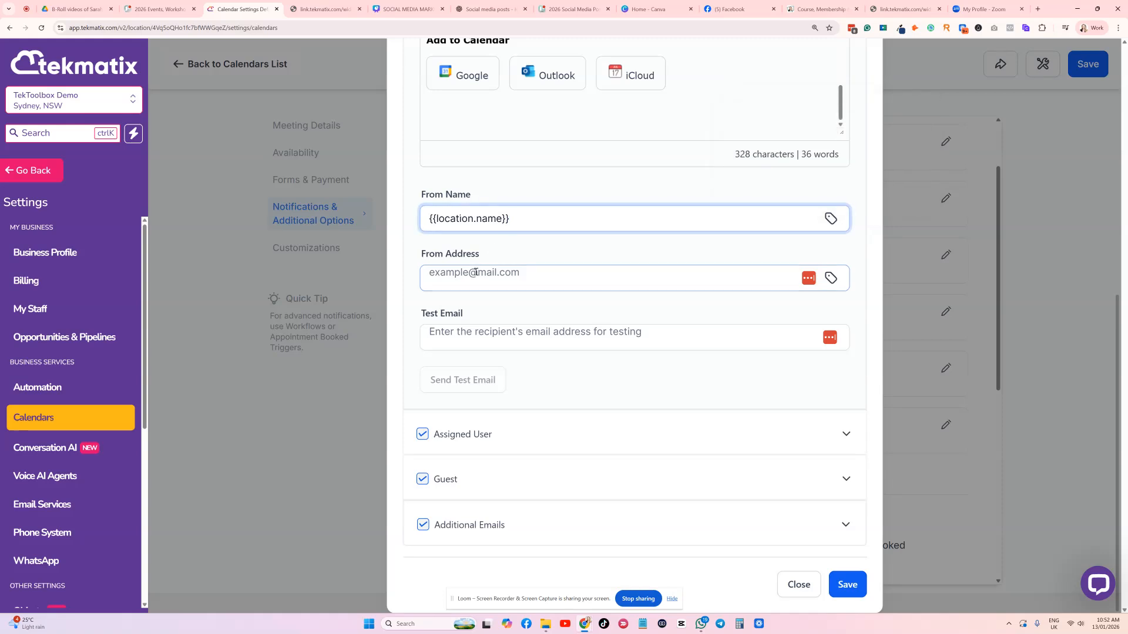
{"action": "left_click", "coordinate": [832, 277]}
{"action": "left_click", "coordinate": [797, 220]}
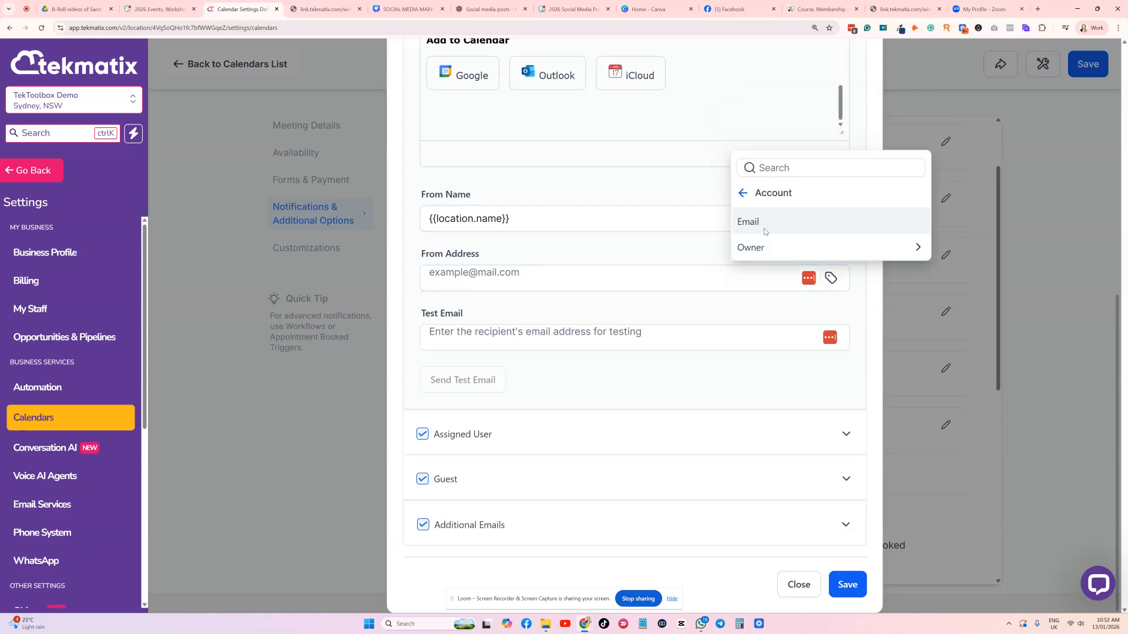
{"action": "left_click", "coordinate": [764, 228]}
{"action": "left_click", "coordinate": [847, 582]}
{"action": "scroll", "coordinate": [675, 289], "scroll_direction": "up", "scroll_amount": 6}
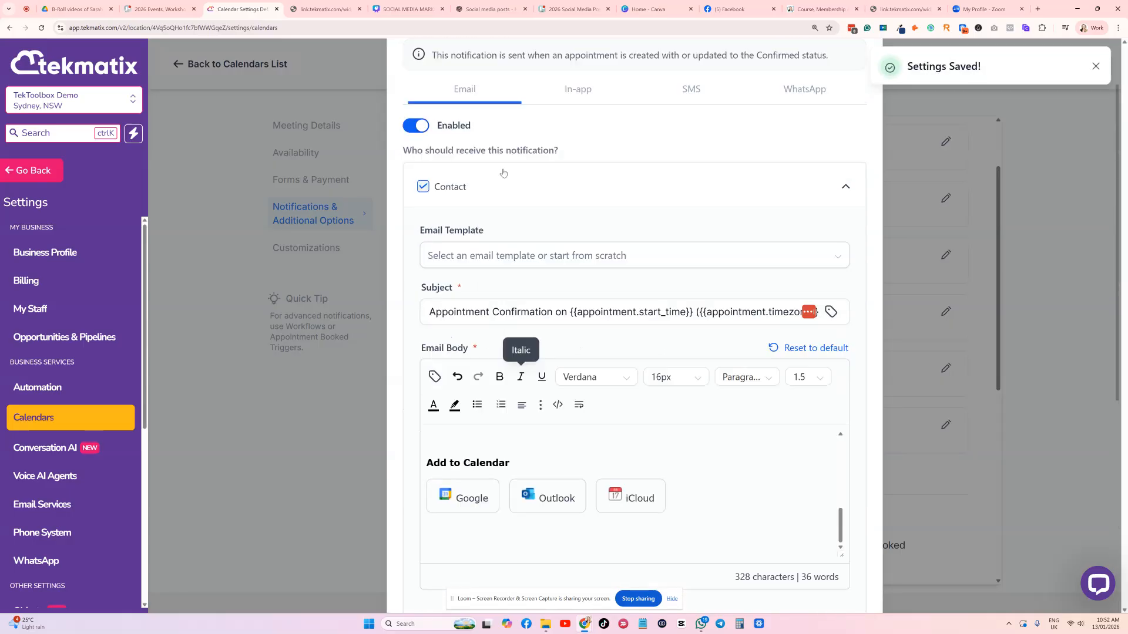
{"action": "scroll", "coordinate": [518, 205], "scroll_direction": "up", "scroll_amount": 3}
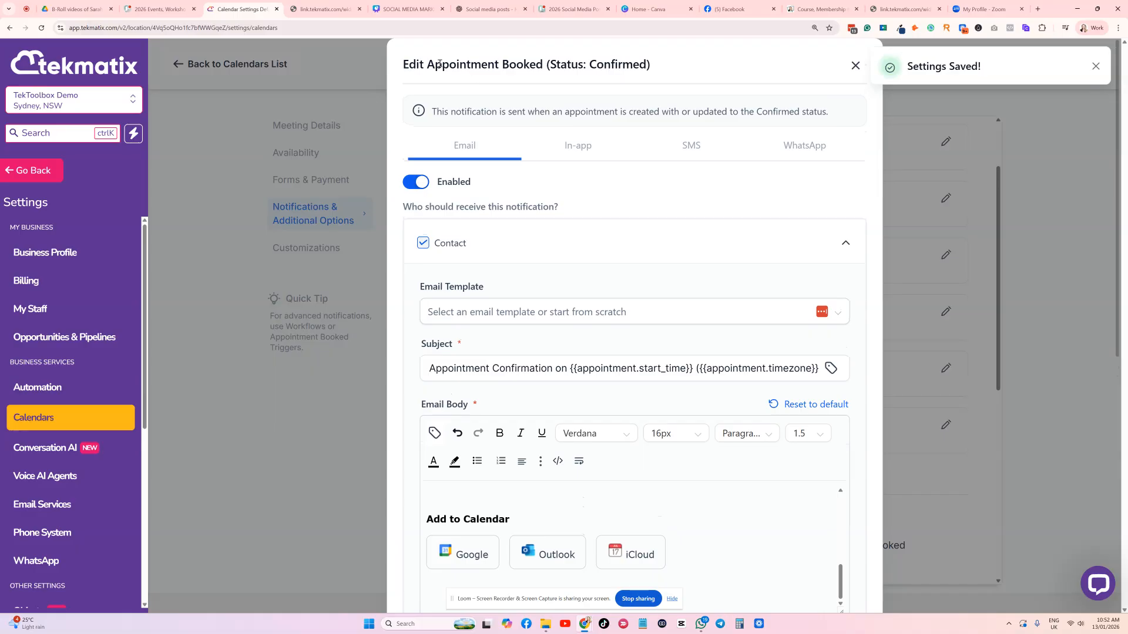
{"action": "left_click_drag", "start_coordinate": [439, 63], "coordinate": [681, 60]}
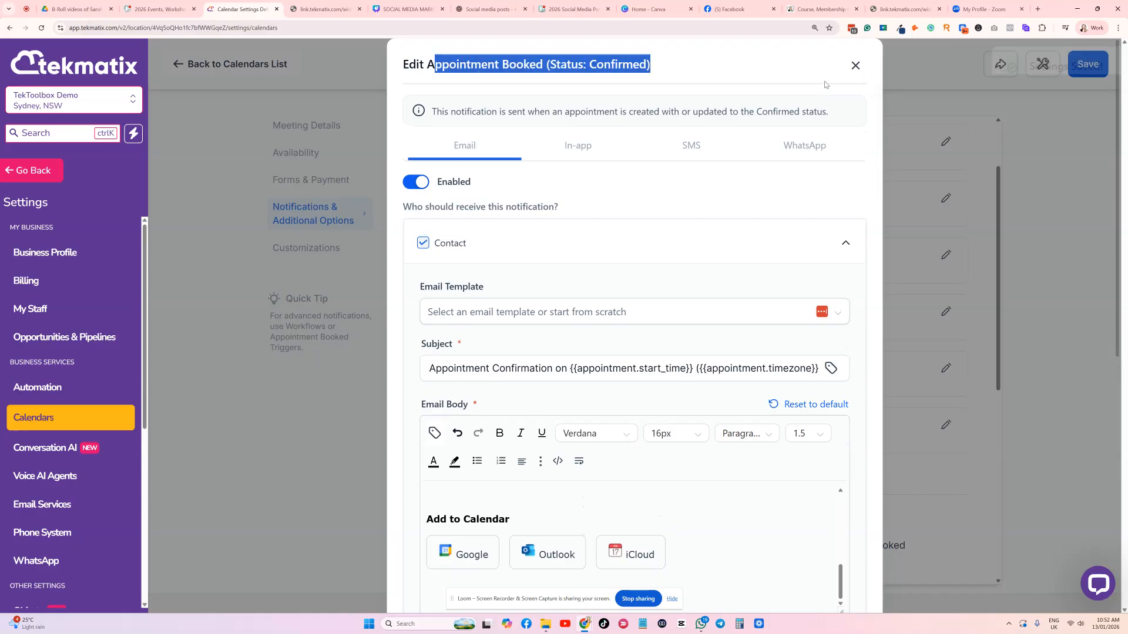
Close the confirmation notification settings and set the rescheduling link to expire 12 hours before the meeting.
{"action": "left_click", "coordinate": [855, 66]}
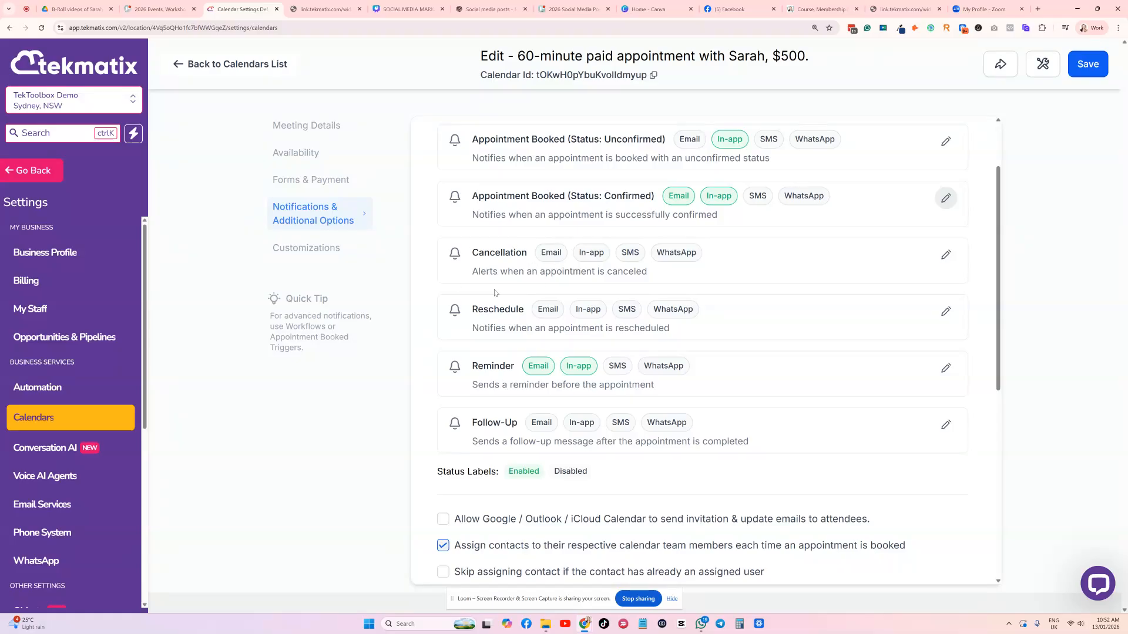
{"action": "scroll", "coordinate": [495, 352], "scroll_direction": "down", "scroll_amount": 5}
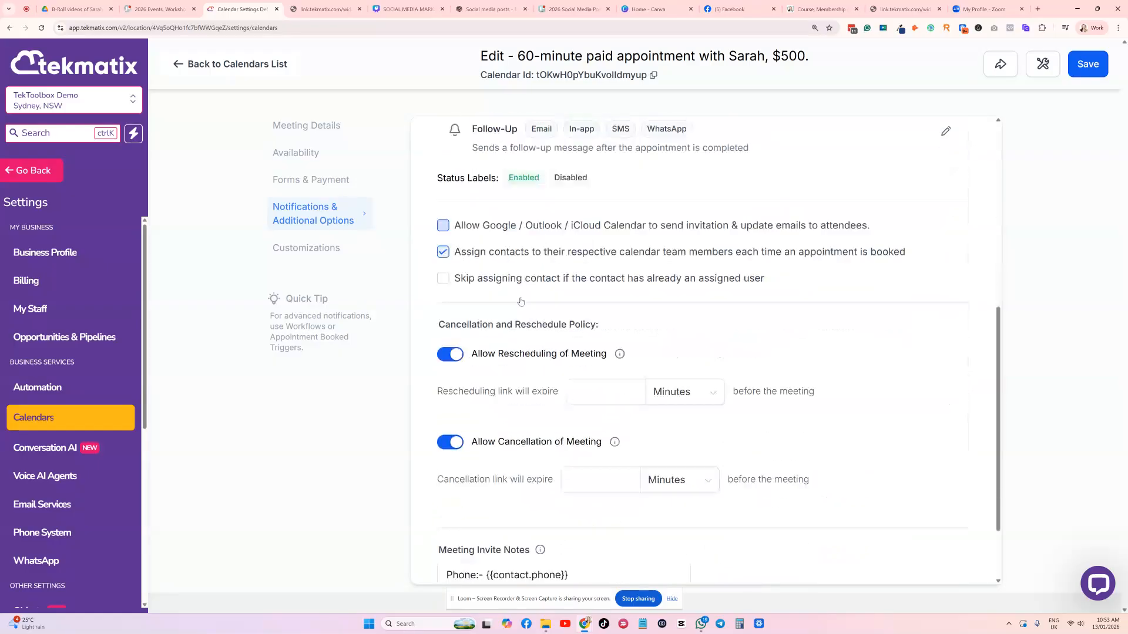
{"action": "left_click", "coordinate": [605, 298]}
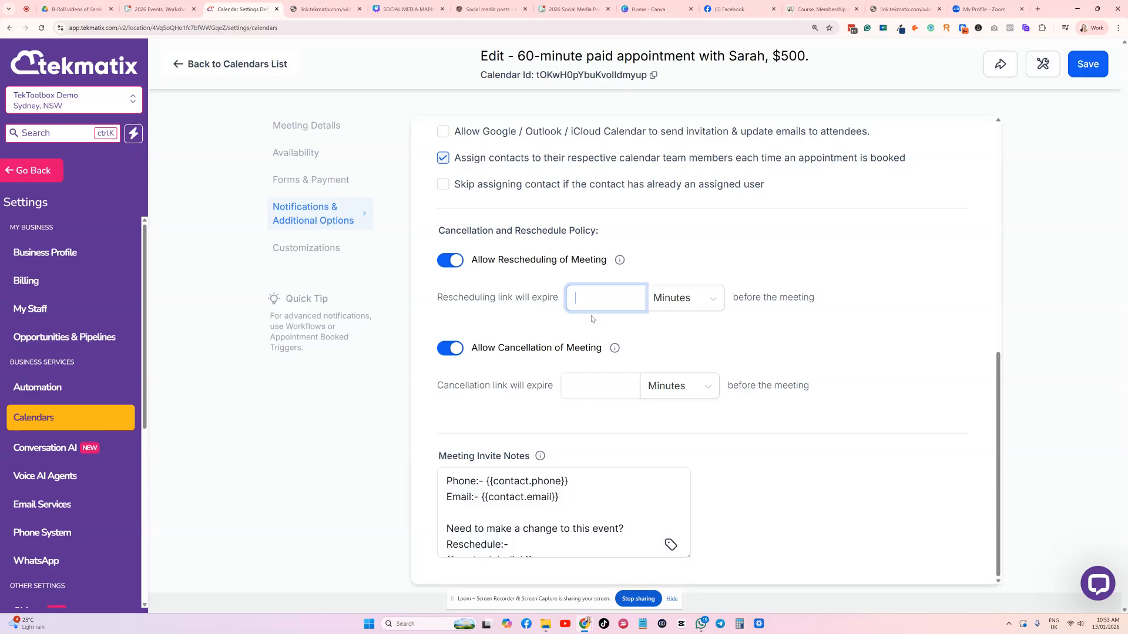
{"action": "left_click", "coordinate": [669, 310]}
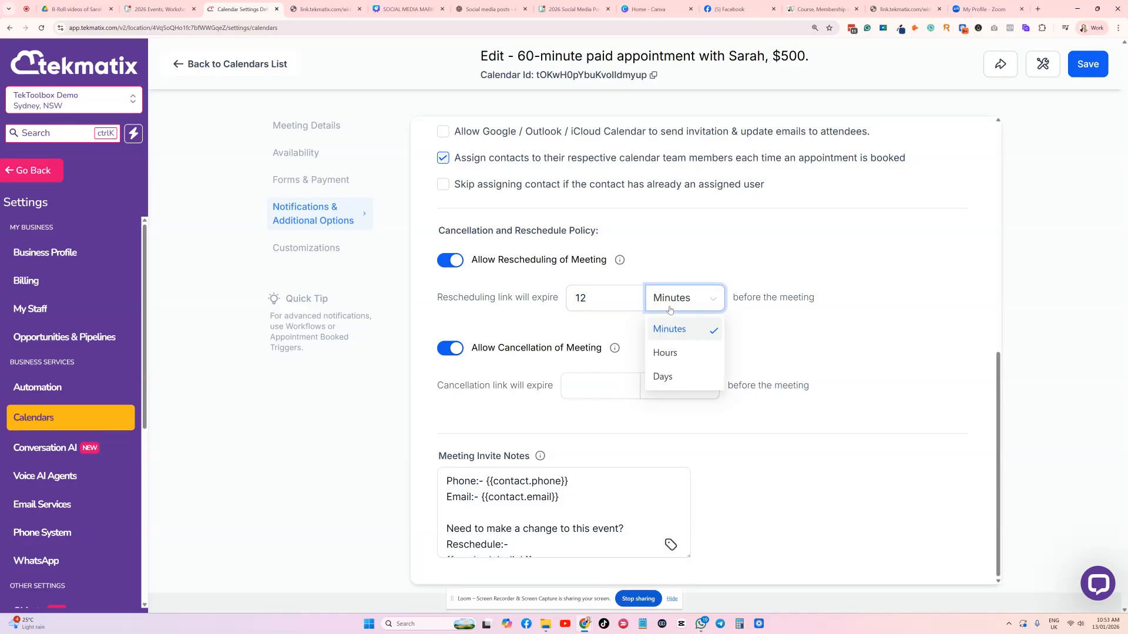
{"action": "left_click", "coordinate": [677, 352]}
Set the cancellation link to expire 24 hours before the meeting.
{"action": "left_click", "coordinate": [608, 380]}
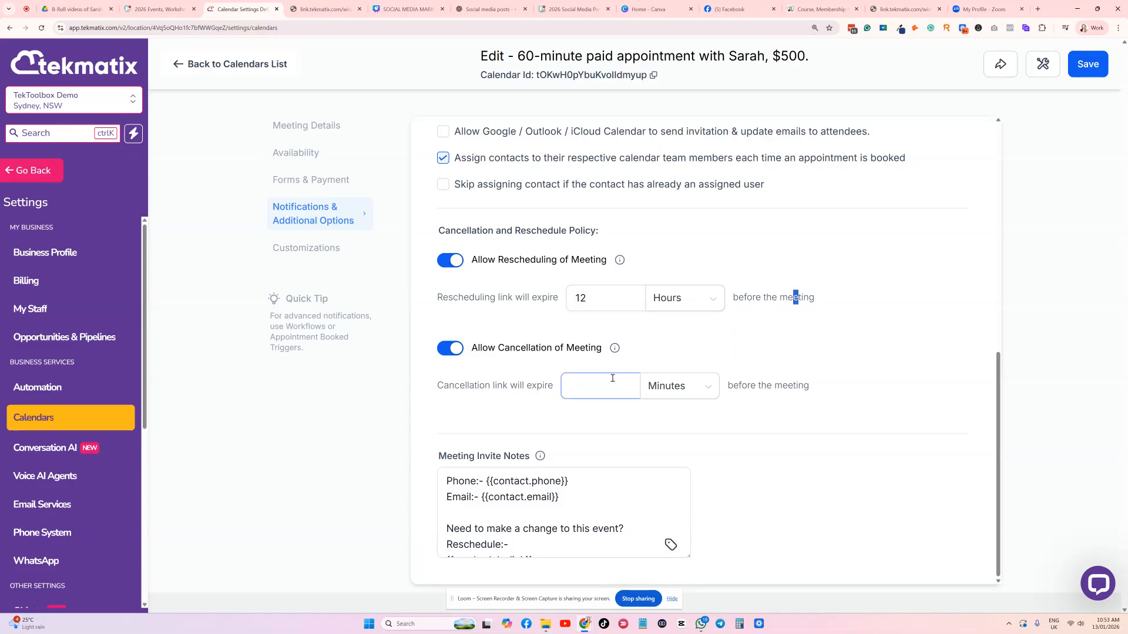
{"action": "left_click", "coordinate": [652, 393]}
{"action": "left_click_drag", "start_coordinate": [589, 389], "coordinate": [565, 390]}
{"action": "type", "text": "24"}
{"action": "left_click", "coordinate": [651, 391]}
{"action": "left_click", "coordinate": [675, 442]}
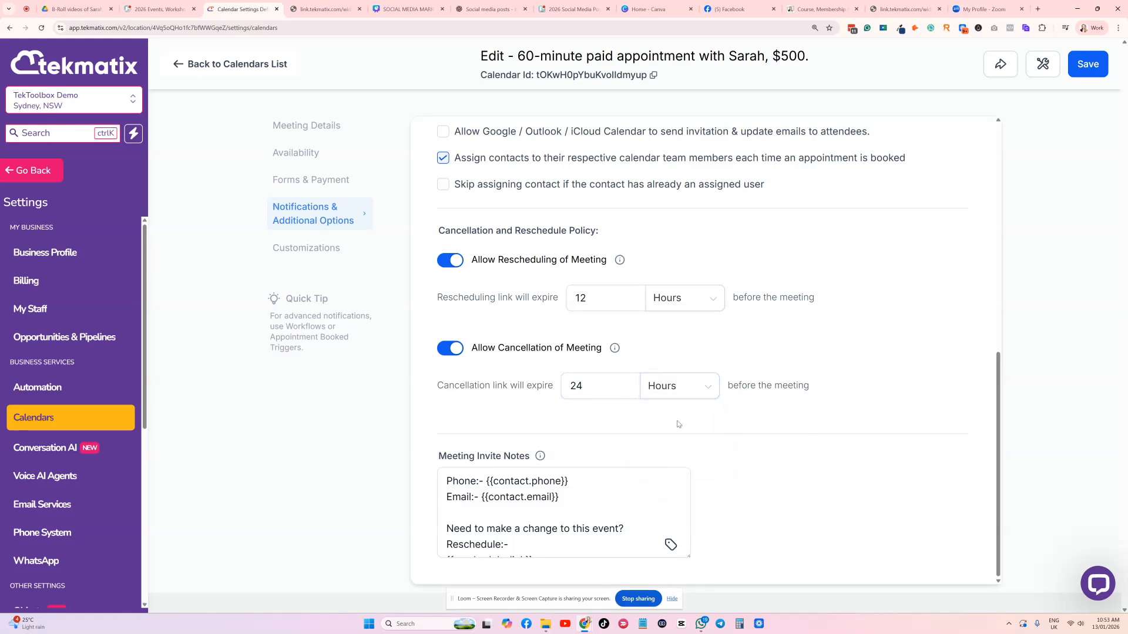
Review the Meeting Invite Notes through to the reschedule and cancellation links, and save the calendar.
{"action": "scroll", "coordinate": [649, 493], "scroll_direction": "down", "scroll_amount": 2}
{"action": "scroll", "coordinate": [549, 514], "scroll_direction": "up", "scroll_amount": 3}
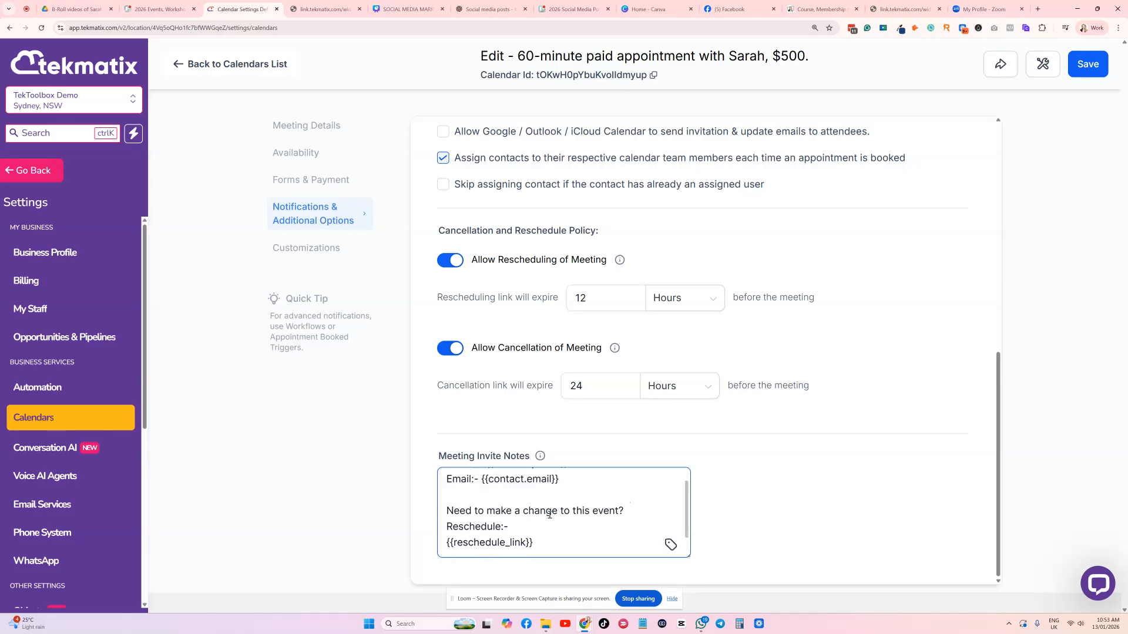
{"action": "scroll", "coordinate": [526, 520], "scroll_direction": "down", "scroll_amount": 1}
{"action": "scroll", "coordinate": [523, 517], "scroll_direction": "down", "scroll_amount": 2}
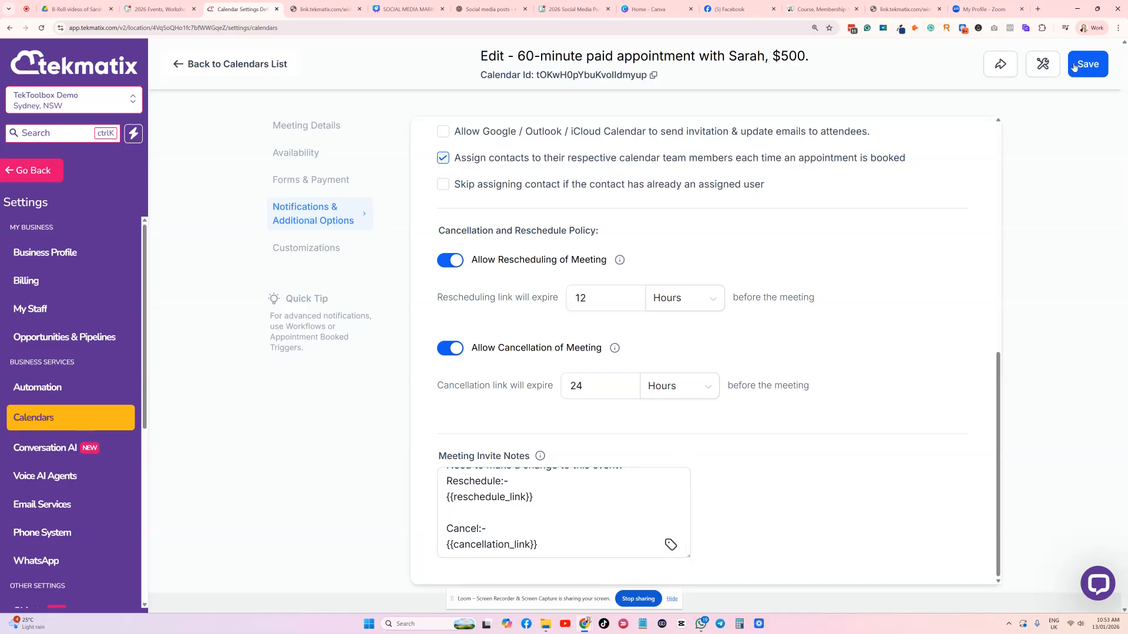
{"action": "left_click", "coordinate": [1085, 63]}
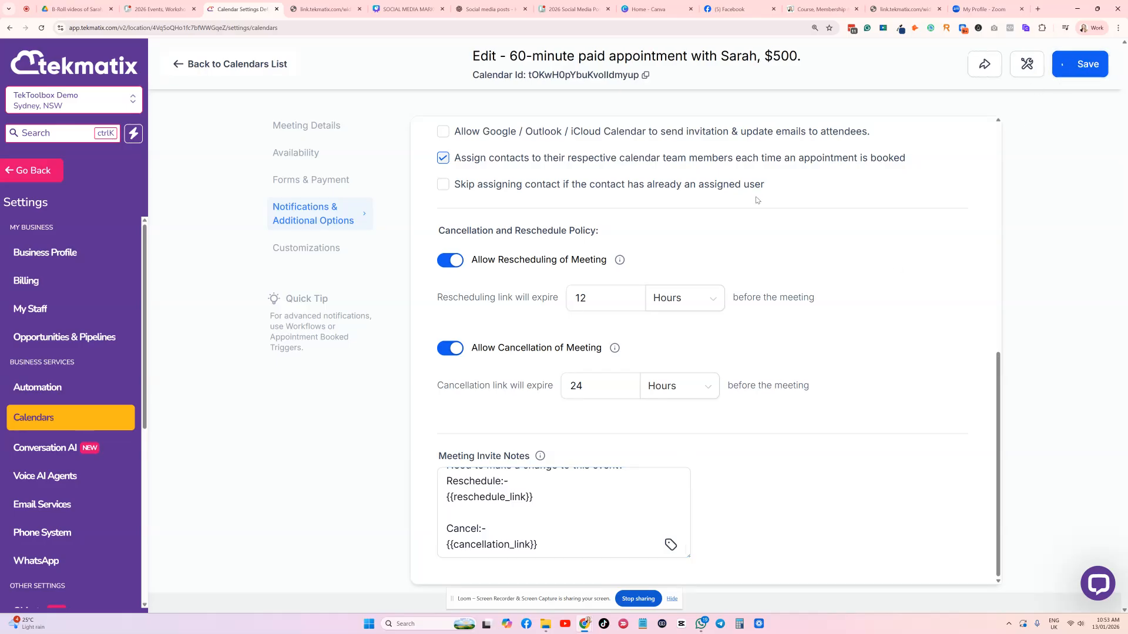
Open the calendar's Customizations and compare the cover image and widget style options with the live booking page.
{"action": "left_click", "coordinate": [328, 259]}
{"action": "scroll", "coordinate": [533, 312], "scroll_direction": "up", "scroll_amount": 5}
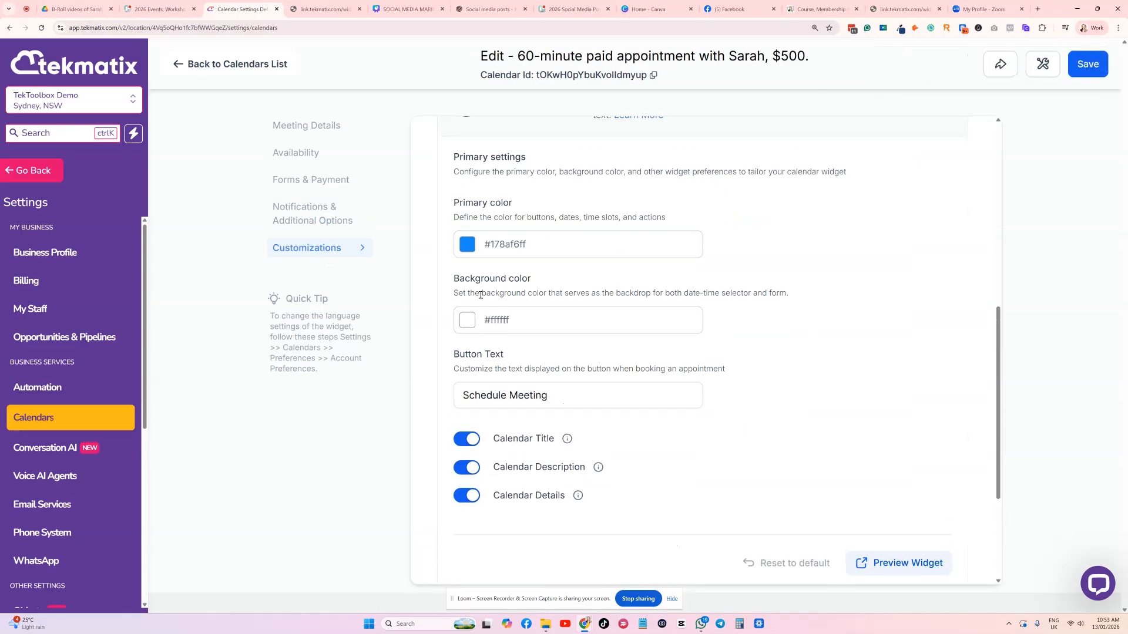
{"action": "scroll", "coordinate": [533, 312], "scroll_direction": "up", "scroll_amount": 1}
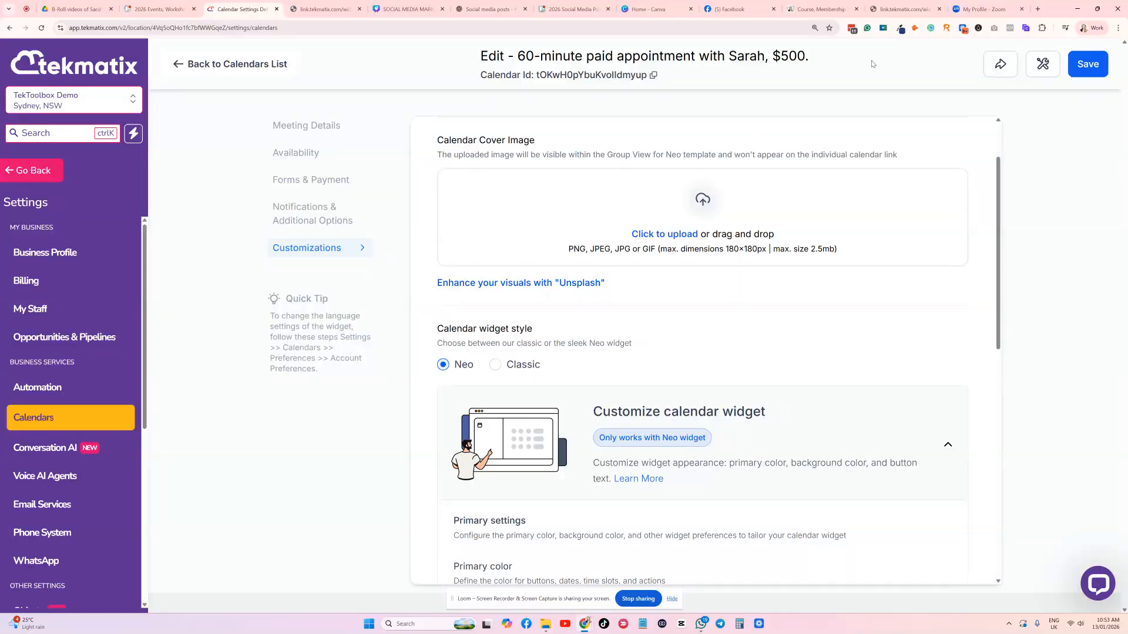
{"action": "left_click", "coordinate": [905, 9]}
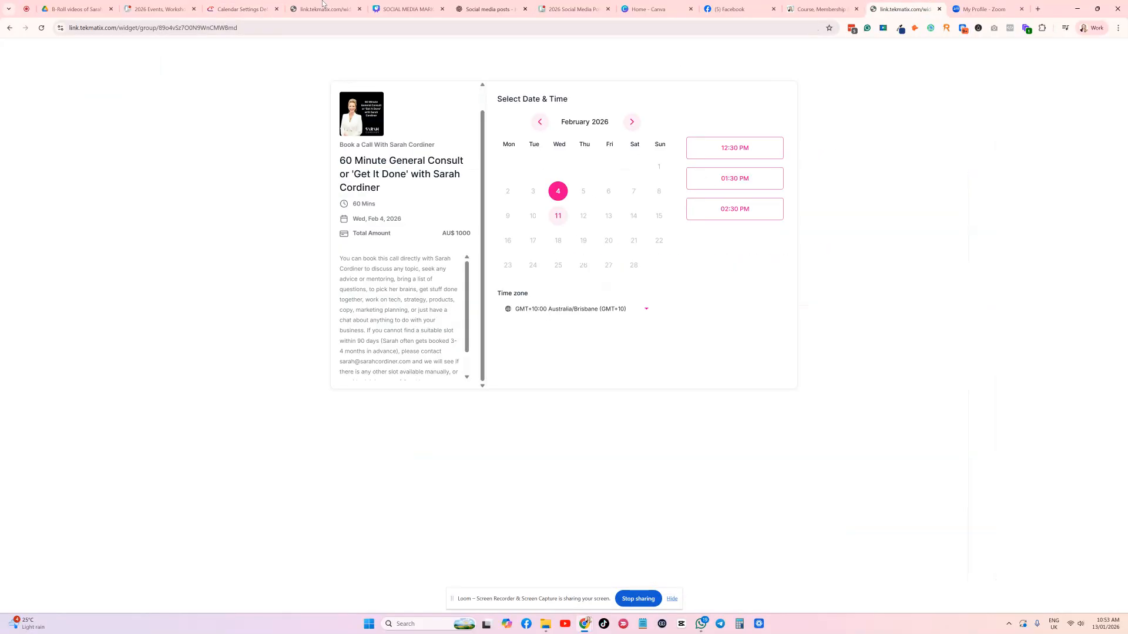
{"action": "left_click", "coordinate": [241, 9]}
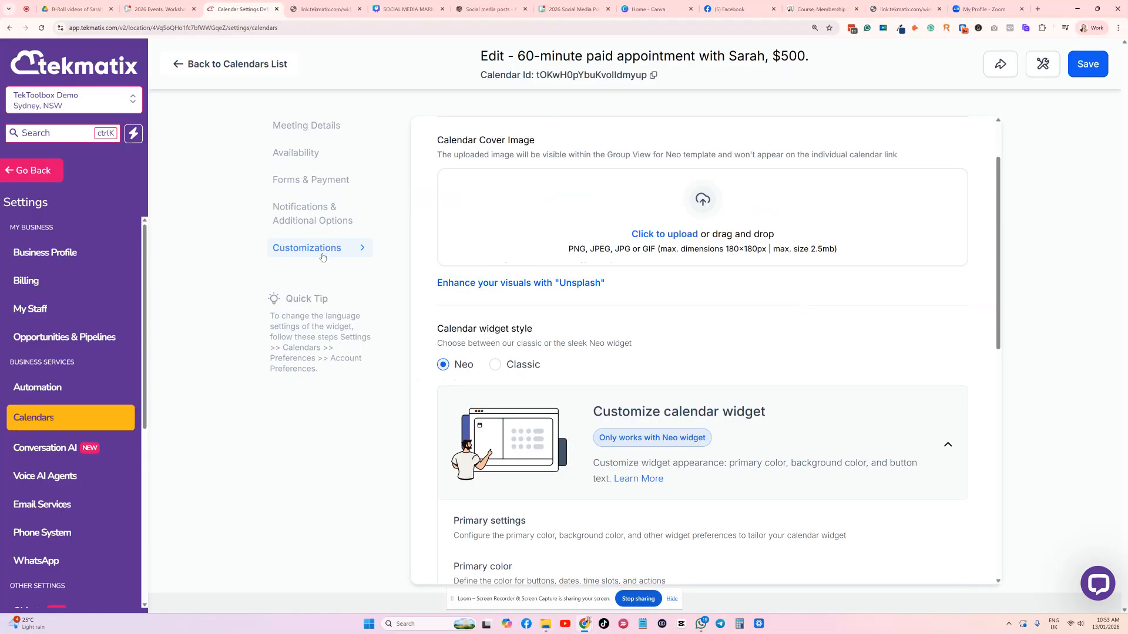
Check the widget's primary color, background color, button text and display options, and save the calendar.
{"action": "scroll", "coordinate": [525, 151], "scroll_direction": "down", "scroll_amount": 6}
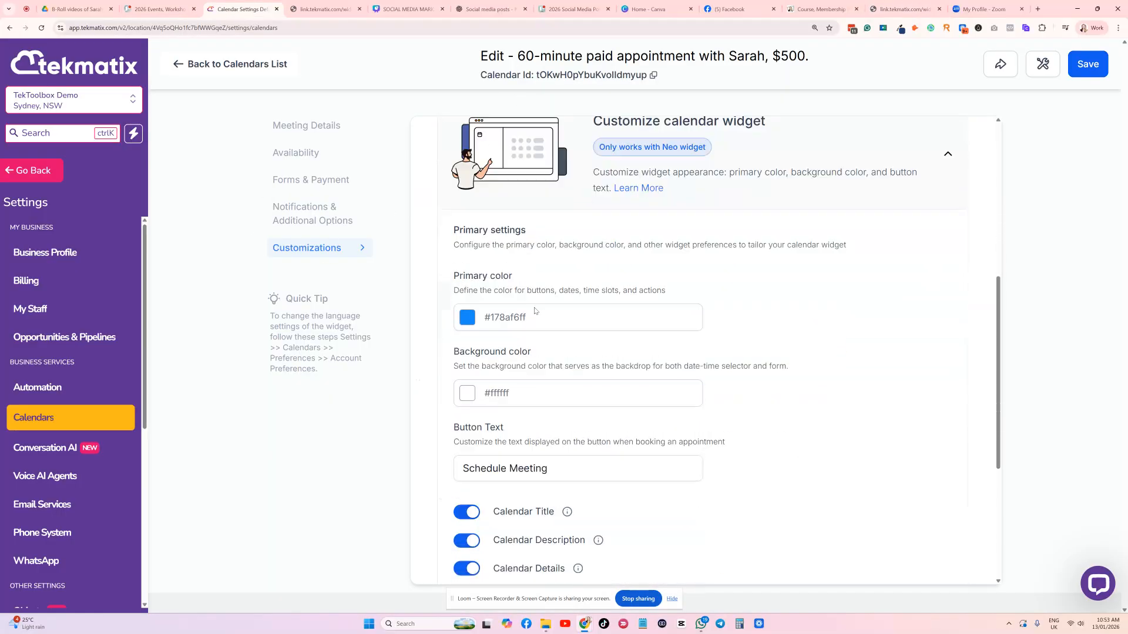
{"action": "left_click", "coordinate": [469, 213]}
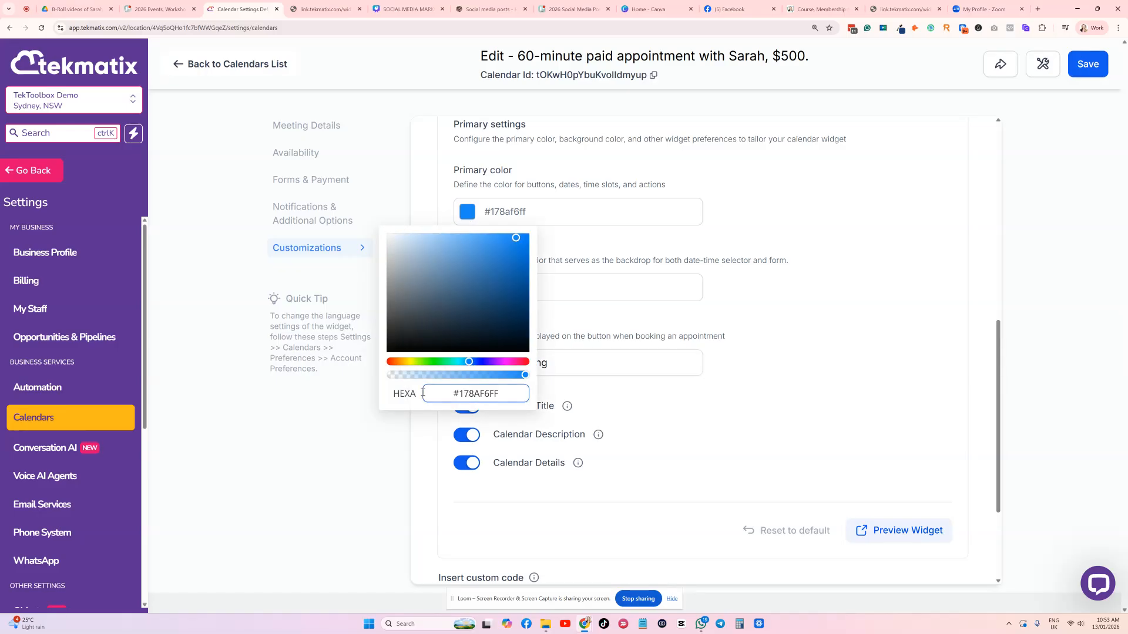
{"action": "left_click", "coordinate": [611, 241]}
{"action": "scroll", "coordinate": [578, 440], "scroll_direction": "down", "scroll_amount": 3}
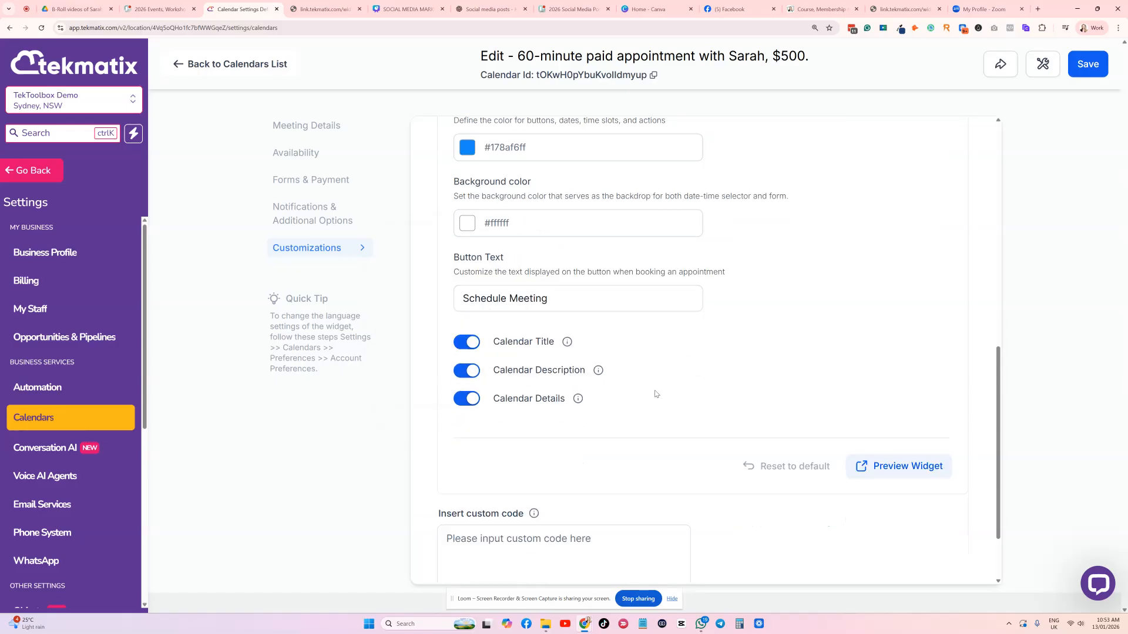
{"action": "scroll", "coordinate": [835, 158], "scroll_direction": "up", "scroll_amount": 4}
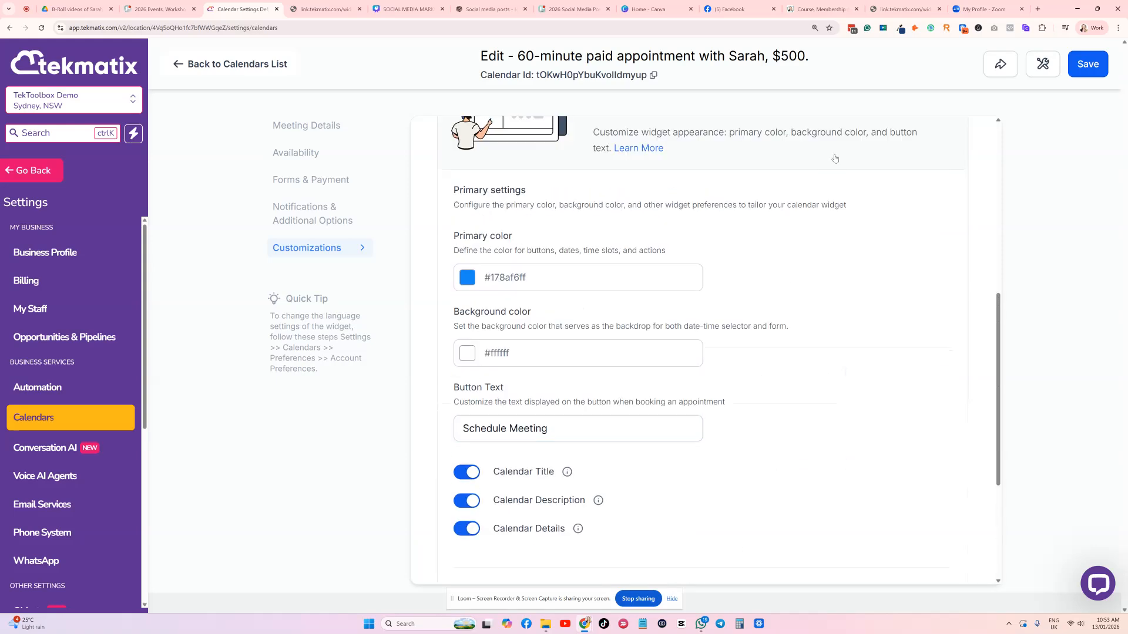
{"action": "left_click", "coordinate": [1072, 71]}
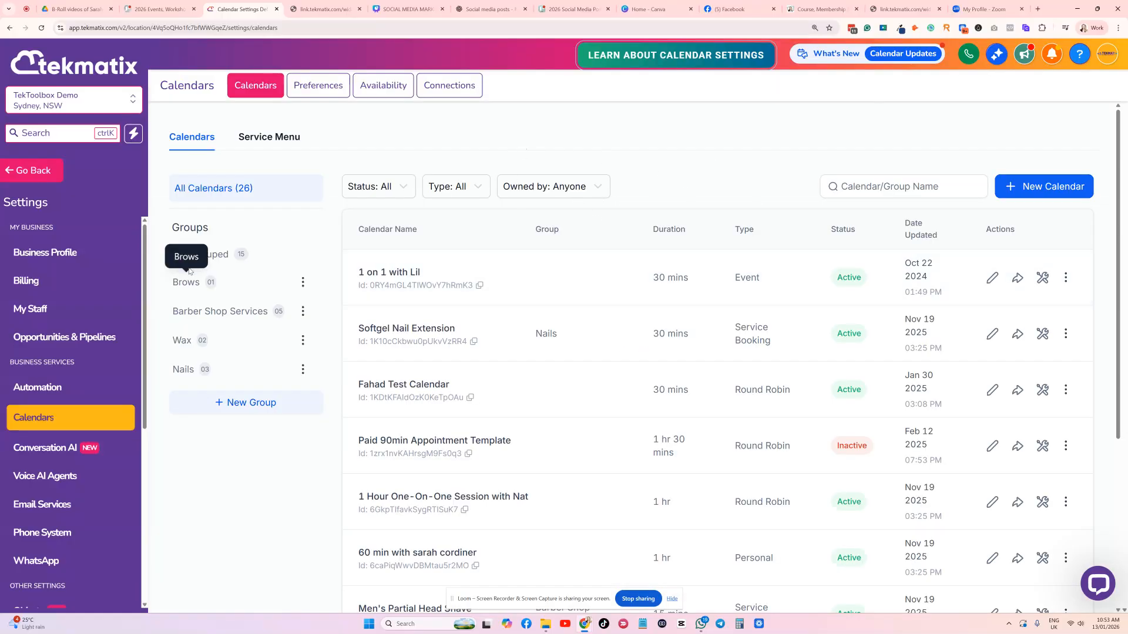
Search the calendars for "60" and open the embed code of the new 60-minute paid appointment calendar.
{"action": "left_click", "coordinate": [932, 192]}
{"action": "type", "text": "60"}
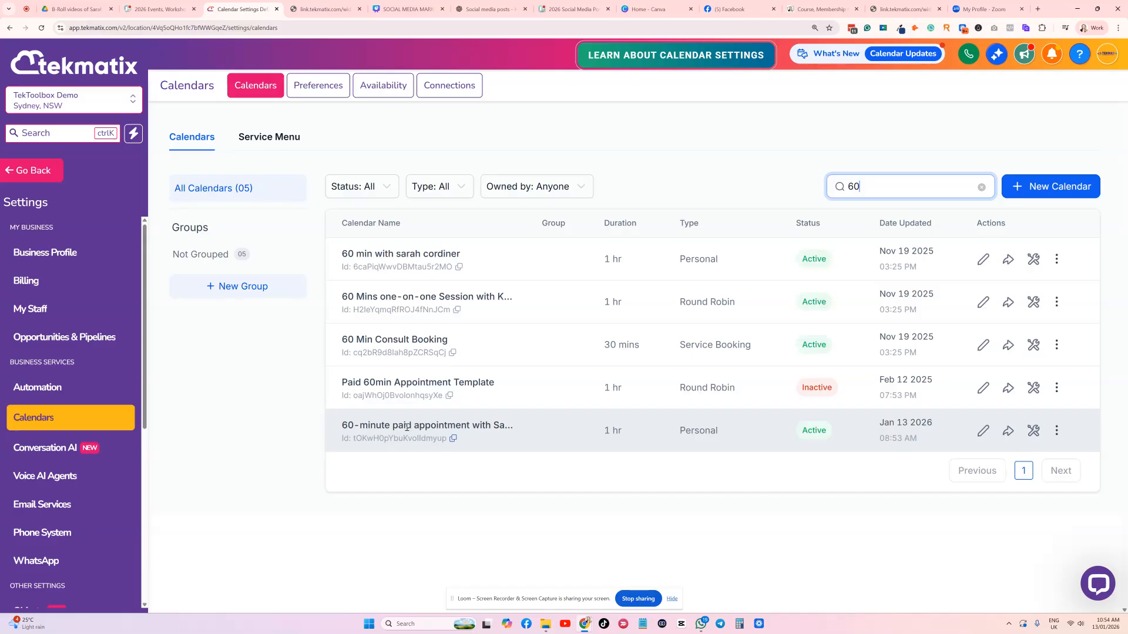
{"action": "left_click", "coordinate": [1007, 431]}
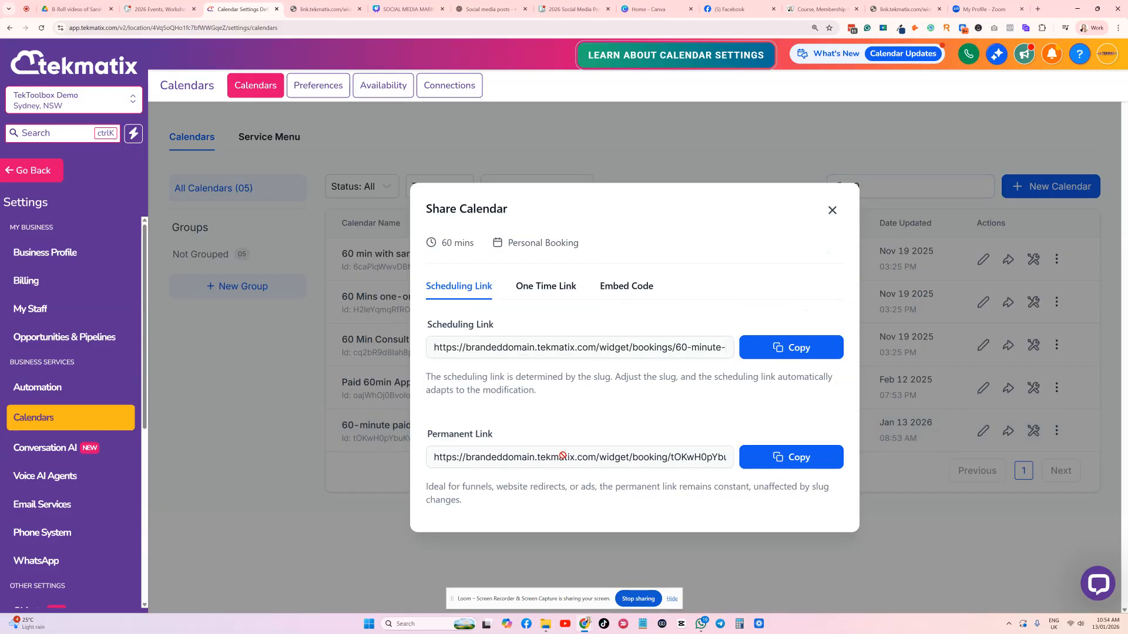
{"action": "left_click", "coordinate": [620, 288]}
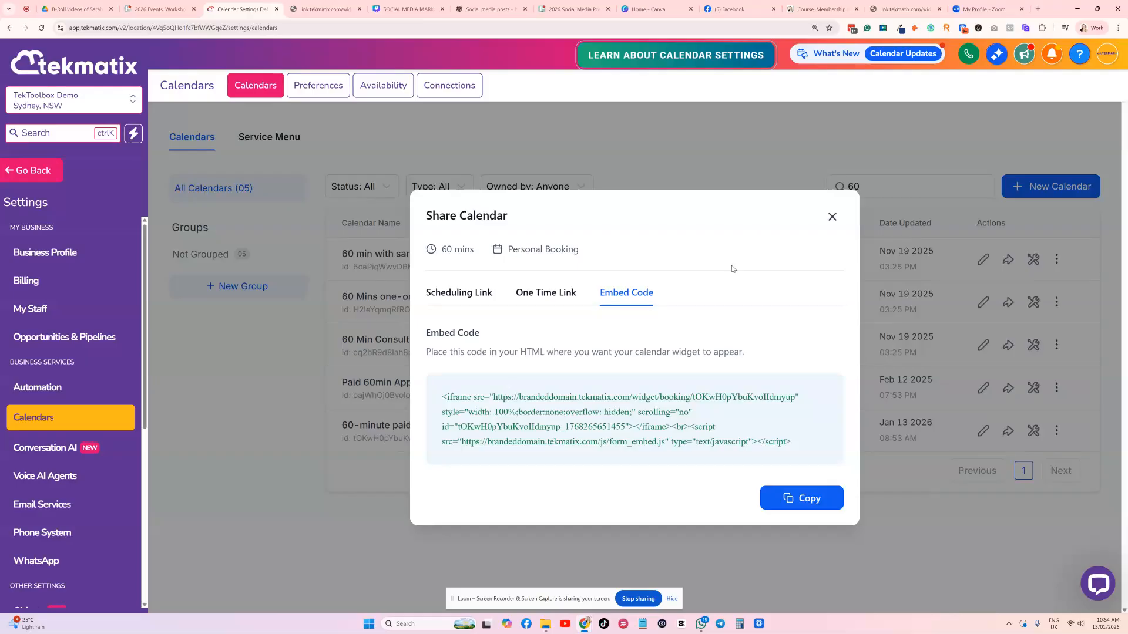
Examine the website's course creation services page as an embedding example, compare it with the standalone booking page, and return to the calendar's share options.
{"action": "left_click", "coordinate": [821, 8]}
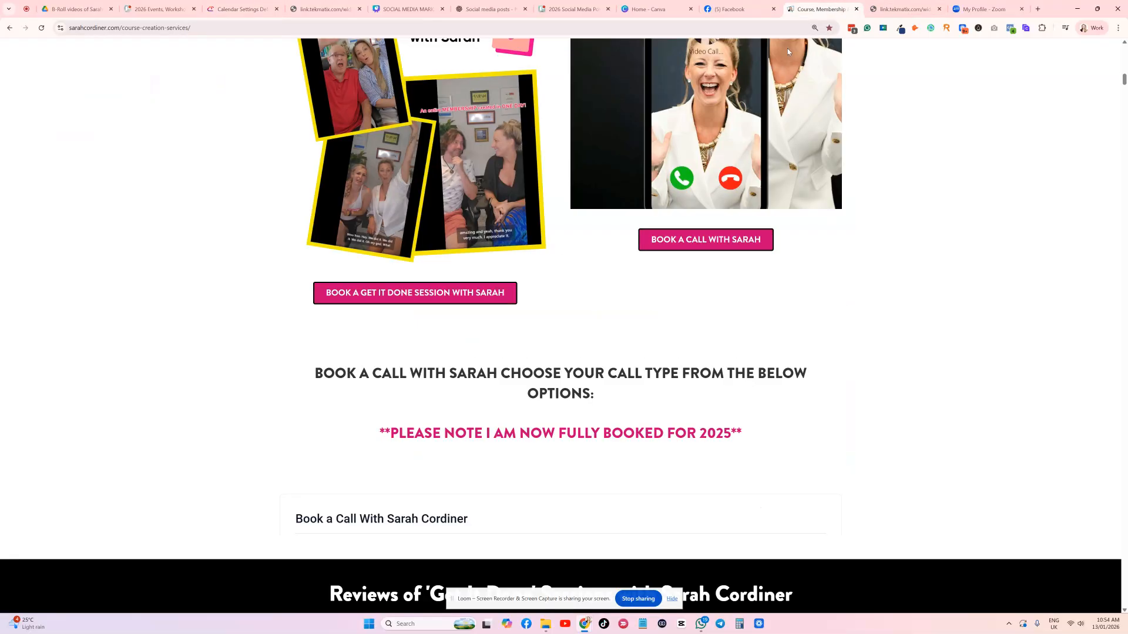
{"action": "scroll", "coordinate": [788, 52], "scroll_direction": "up", "scroll_amount": 5}
{"action": "scroll", "coordinate": [663, 222], "scroll_direction": "down", "scroll_amount": 20}
{"action": "scroll", "coordinate": [663, 222], "scroll_direction": "down", "scroll_amount": 20}
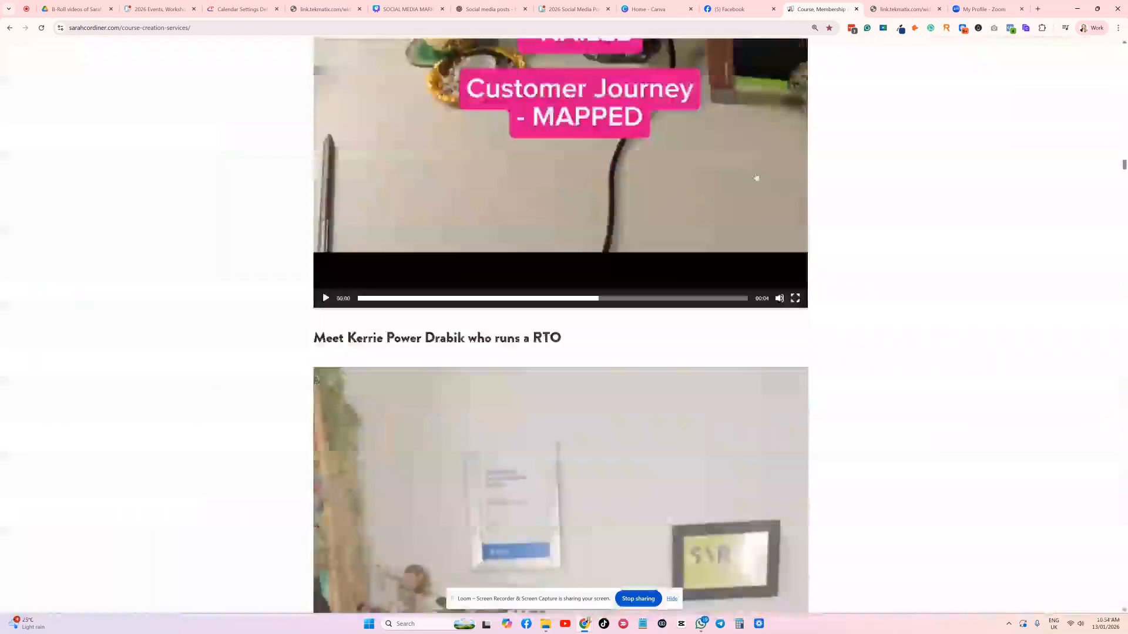
{"action": "left_click_drag", "start_coordinate": [1124, 167], "coordinate": [1119, 70]}
{"action": "key", "text": "ctrl+Tab"}
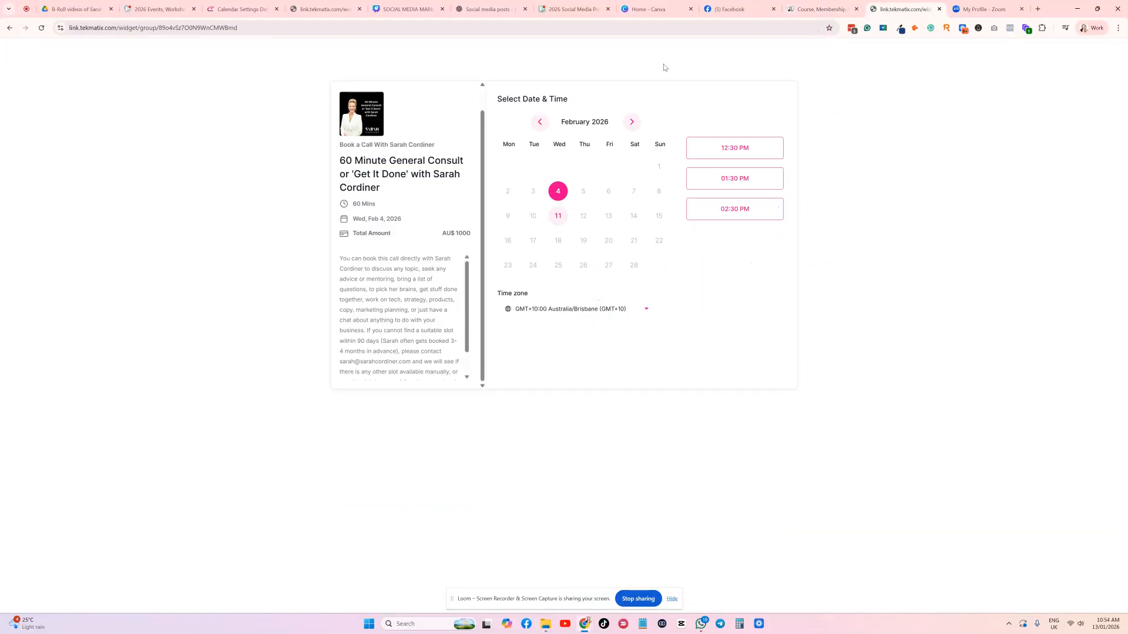
{"action": "key", "text": "ctrl+shift+Tab"}
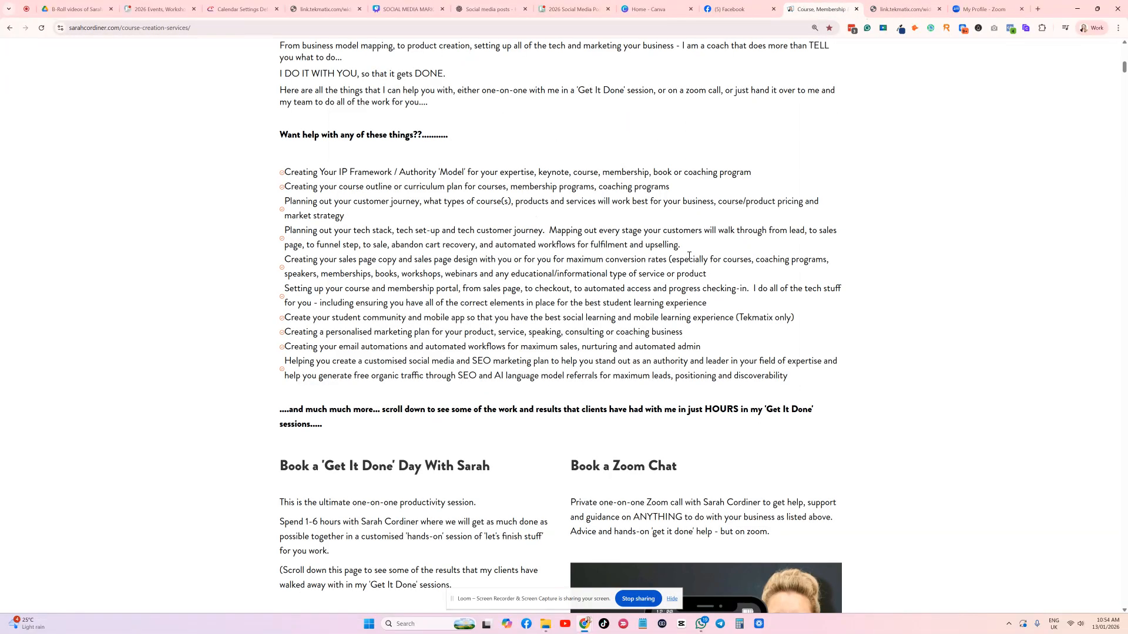
{"action": "left_click", "coordinate": [230, 10]}
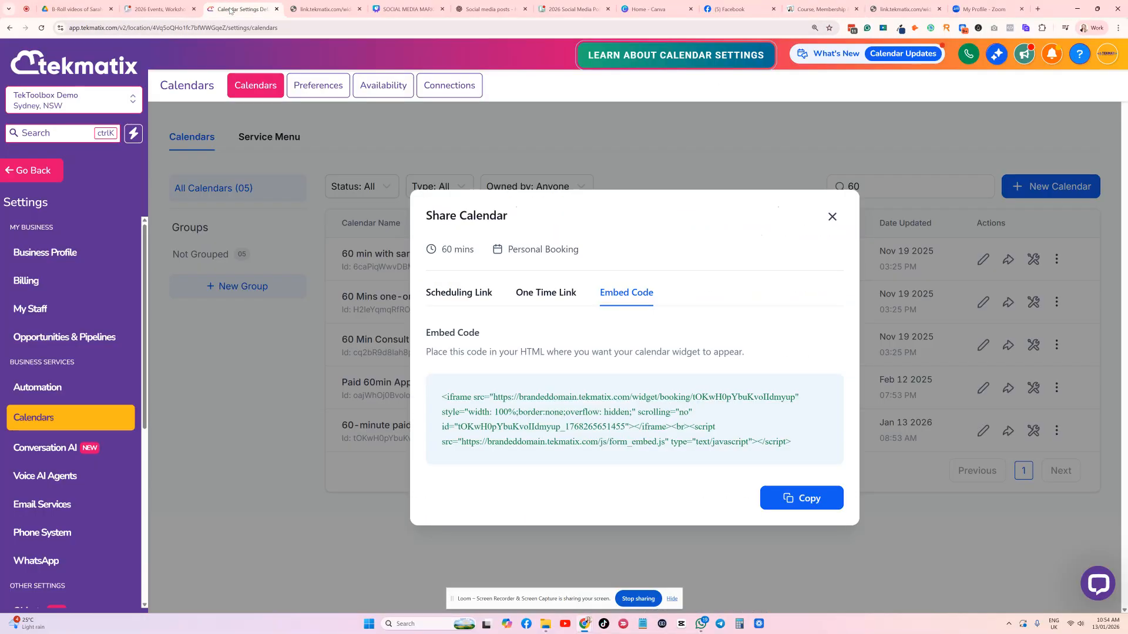
View the calendar's scheduling, permanent and one-time links, and close the sharing options.
{"action": "left_click", "coordinate": [456, 296]}
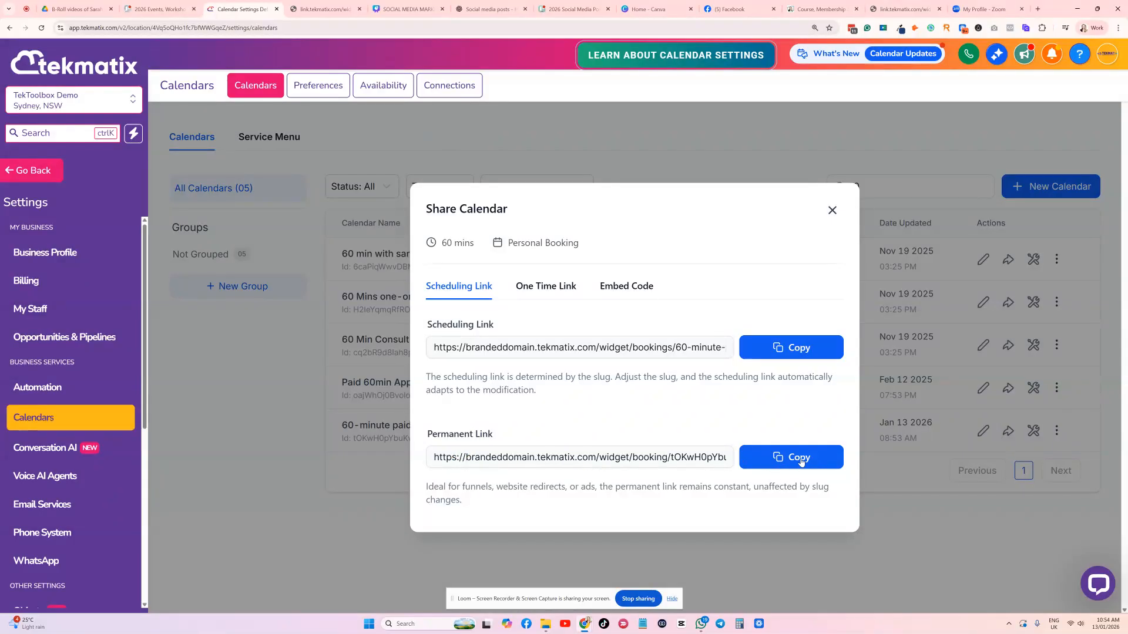
{"action": "left_click", "coordinate": [543, 287]}
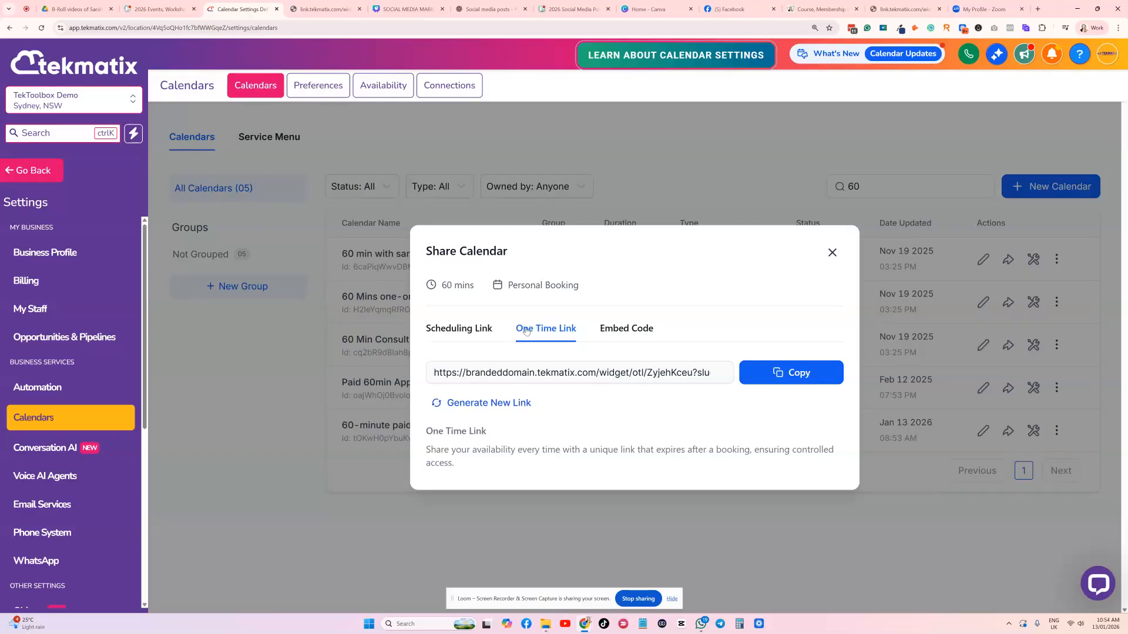
{"action": "left_click", "coordinate": [464, 329]}
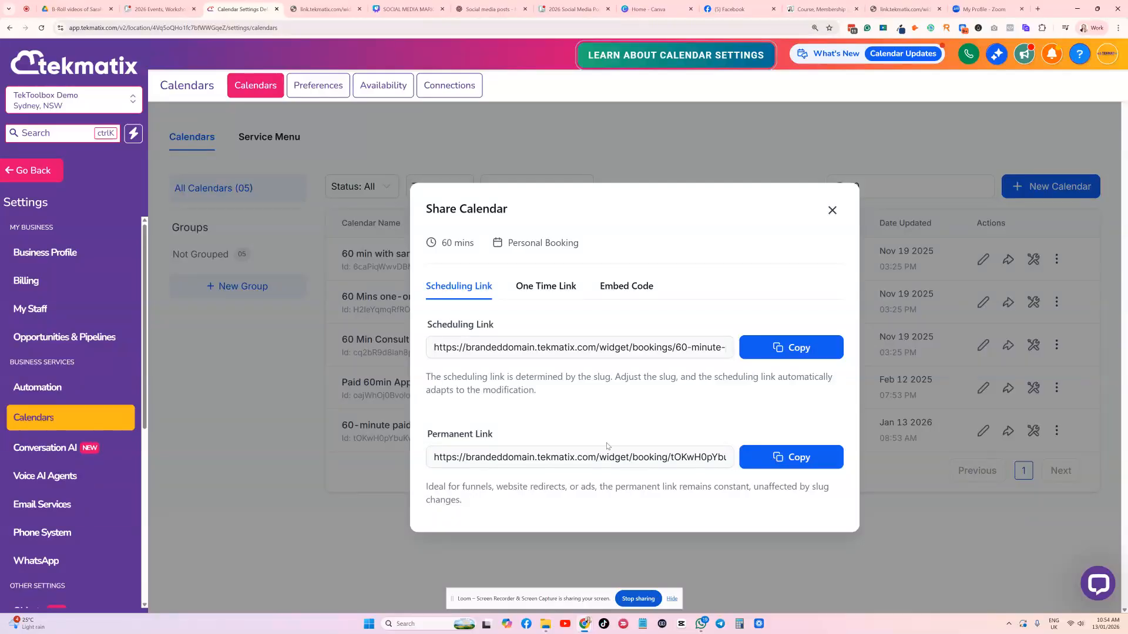
{"action": "left_click", "coordinate": [832, 210]}
Open the call booking page from the website's Book a Call link and examine the grouped call types.
{"action": "left_click", "coordinate": [902, 8]}
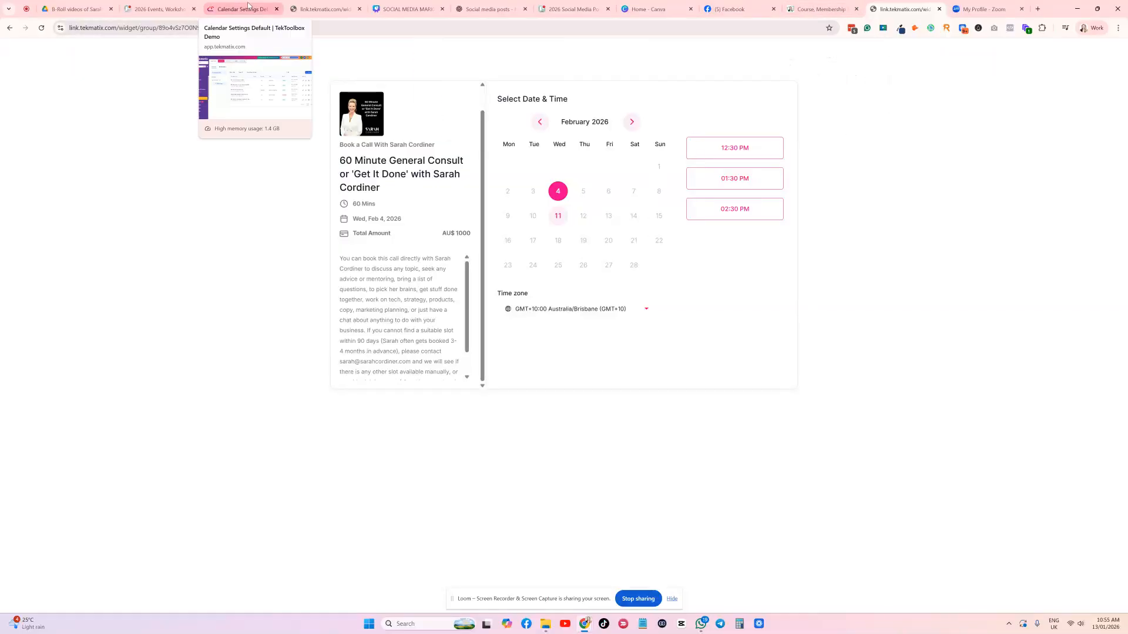
{"action": "left_click", "coordinate": [8, 30]}
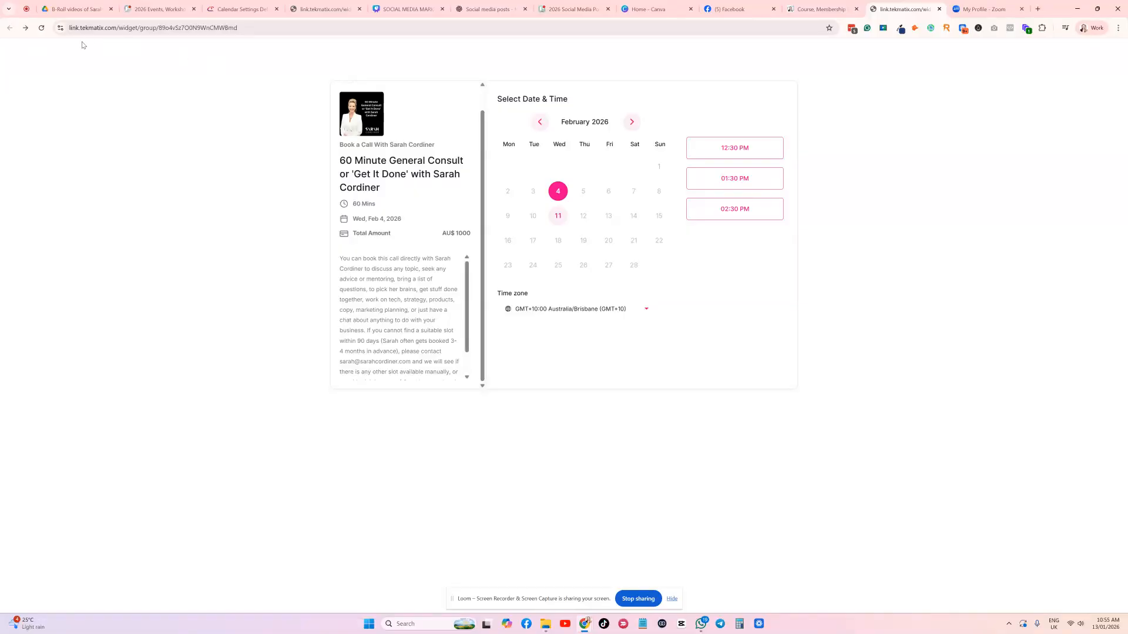
{"action": "left_click", "coordinate": [834, 10]}
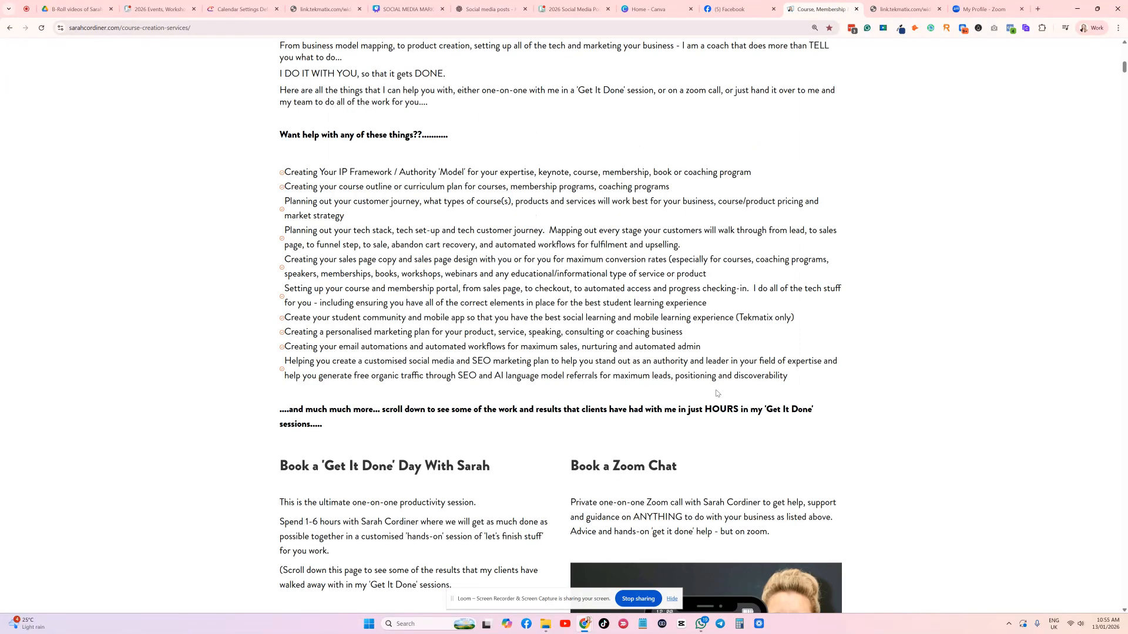
{"action": "scroll", "coordinate": [680, 301], "scroll_direction": "down", "scroll_amount": 10}
{"action": "scroll", "coordinate": [680, 301], "scroll_direction": "down", "scroll_amount": 3}
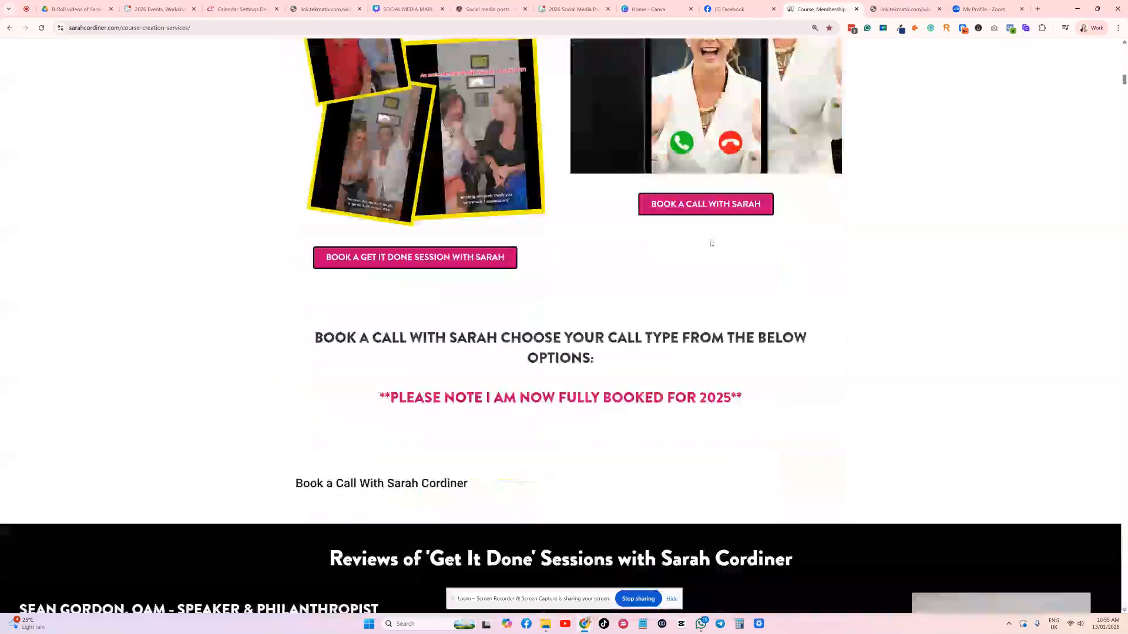
{"action": "left_click", "coordinate": [705, 204]}
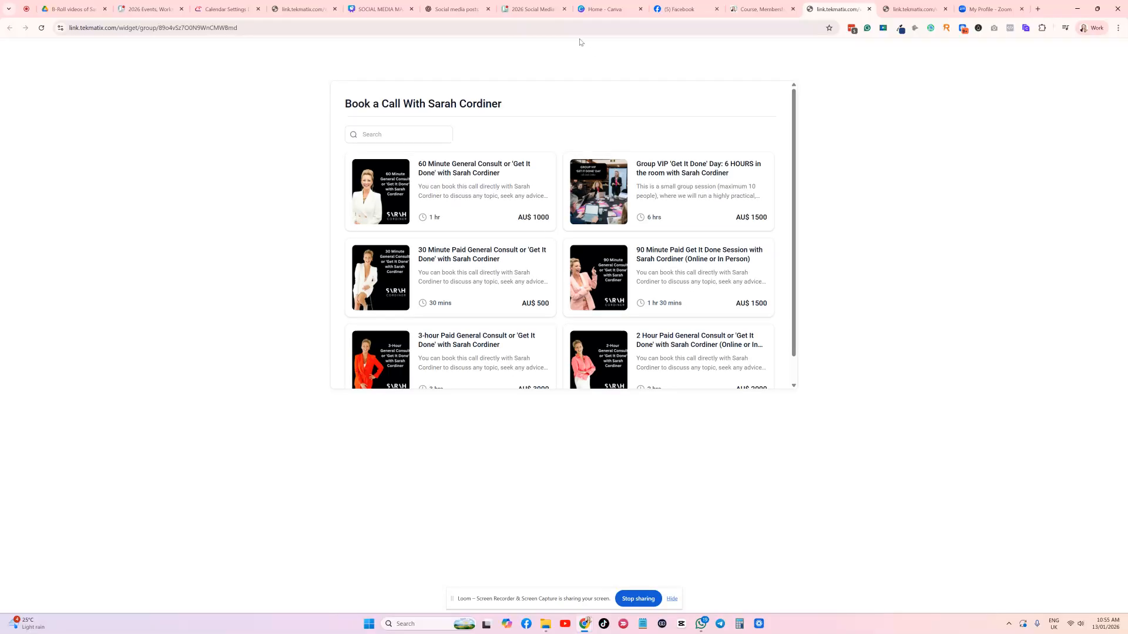
{"action": "scroll", "coordinate": [629, 223], "scroll_direction": "down", "scroll_amount": 1}
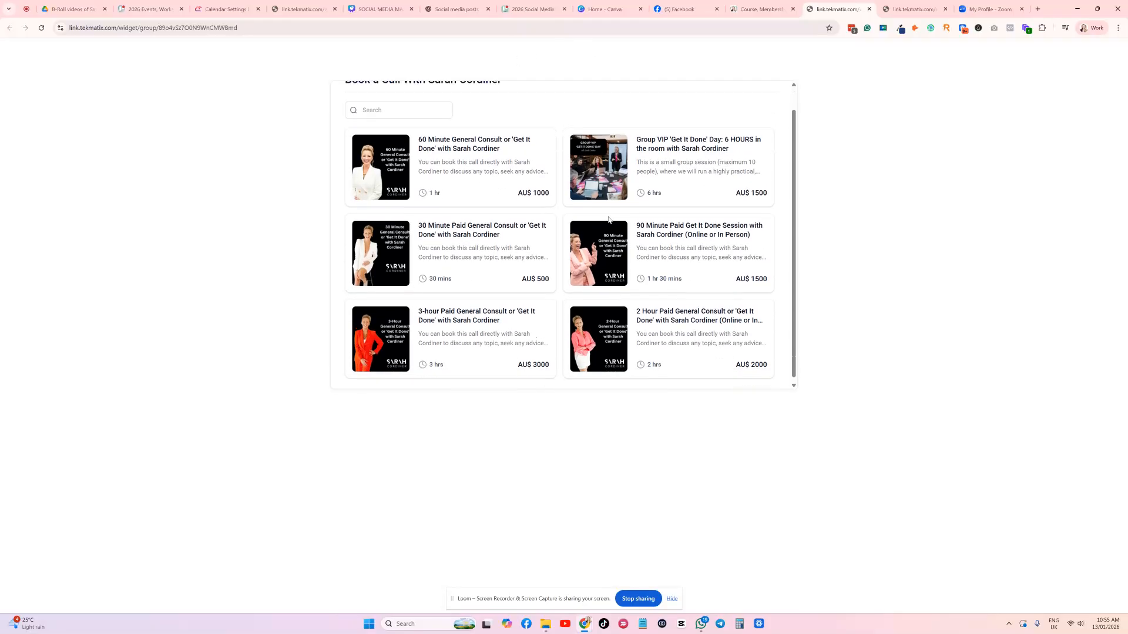
Review the durations and prices of the call types on the grouped booking page.
{"action": "scroll", "coordinate": [558, 202], "scroll_direction": "up", "scroll_amount": 1}
{"action": "scroll", "coordinate": [511, 217], "scroll_direction": "down", "scroll_amount": 1}
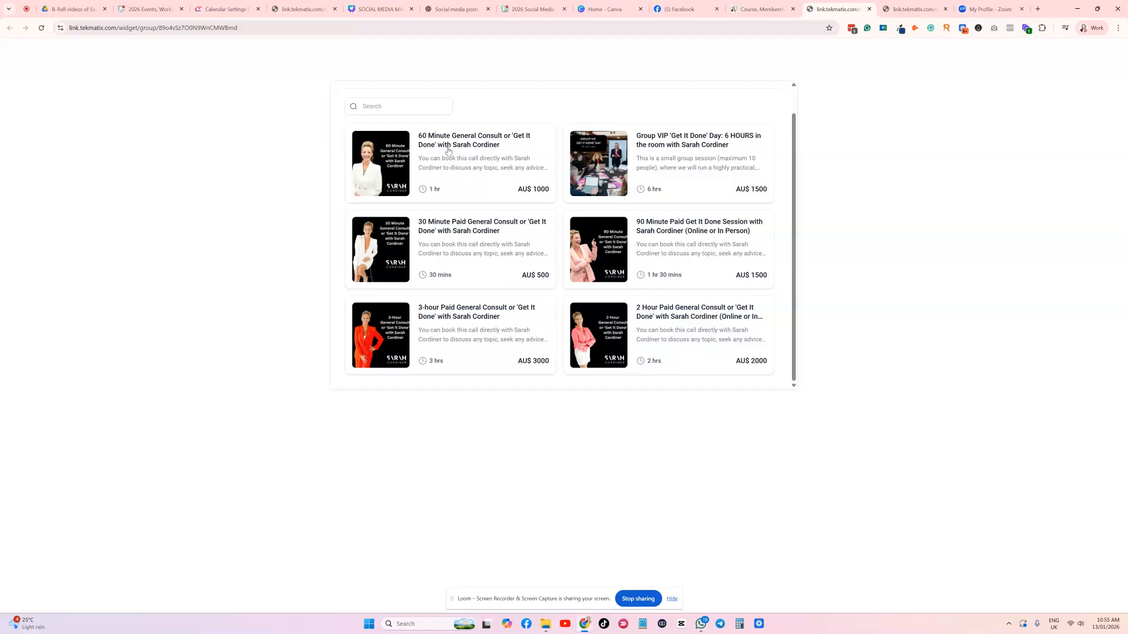
{"action": "scroll", "coordinate": [548, 267], "scroll_direction": "up", "scroll_amount": 1}
{"action": "scroll", "coordinate": [549, 235], "scroll_direction": "down", "scroll_amount": 1}
{"action": "scroll", "coordinate": [586, 318], "scroll_direction": "up", "scroll_amount": 1}
{"action": "scroll", "coordinate": [586, 317], "scroll_direction": "down", "scroll_amount": 1}
{"action": "scroll", "coordinate": [559, 187], "scroll_direction": "up", "scroll_amount": 1}
{"action": "scroll", "coordinate": [392, 167], "scroll_direction": "down", "scroll_amount": 1}
Create a calendar group for the owner's public calendar, with a description inviting people to book a call and a matching hyphenated group URL.
{"action": "left_click", "coordinate": [226, 9]}
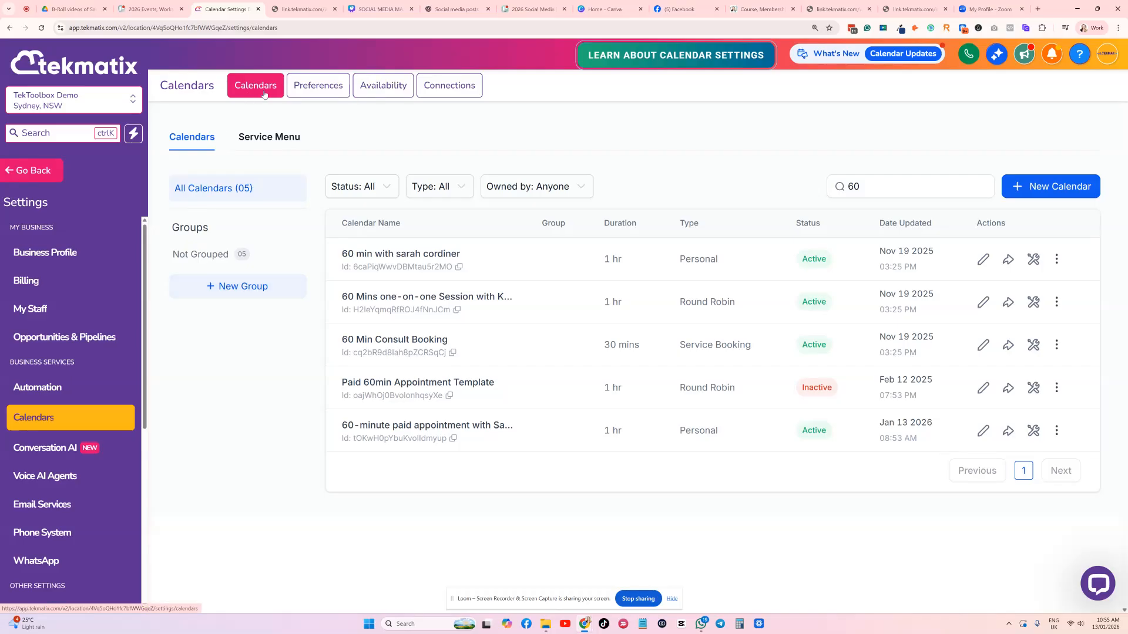
{"action": "left_click", "coordinate": [259, 292]}
{"action": "left_click", "coordinate": [495, 263]}
{"action": "type", "text": "Sarah Cordiner's Public Calendar"}
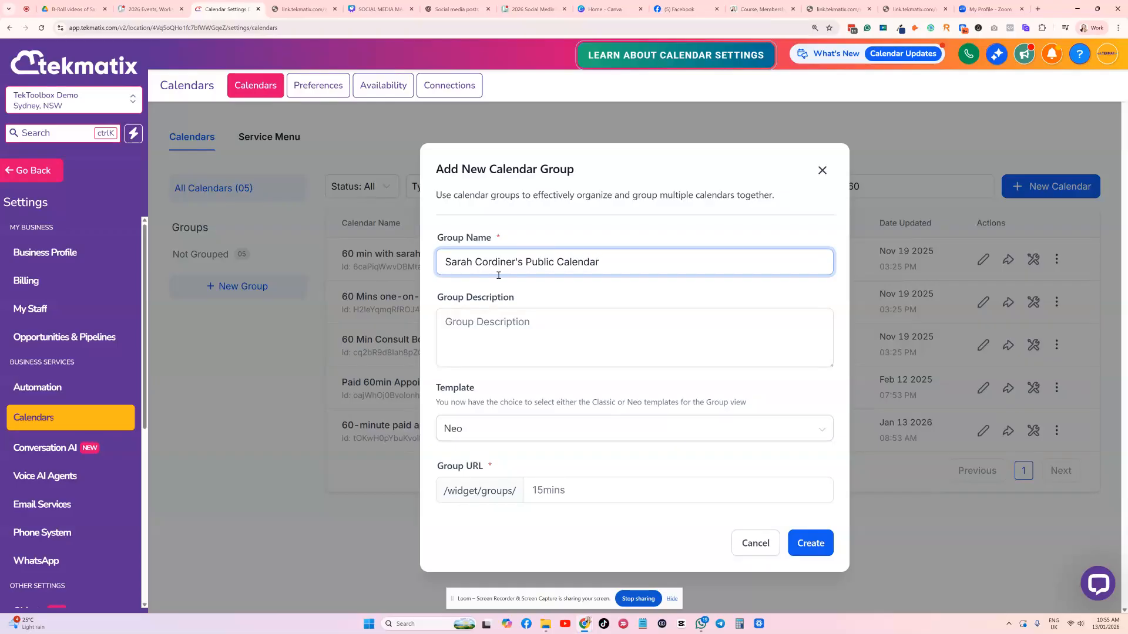
{"action": "left_click", "coordinate": [503, 322]}
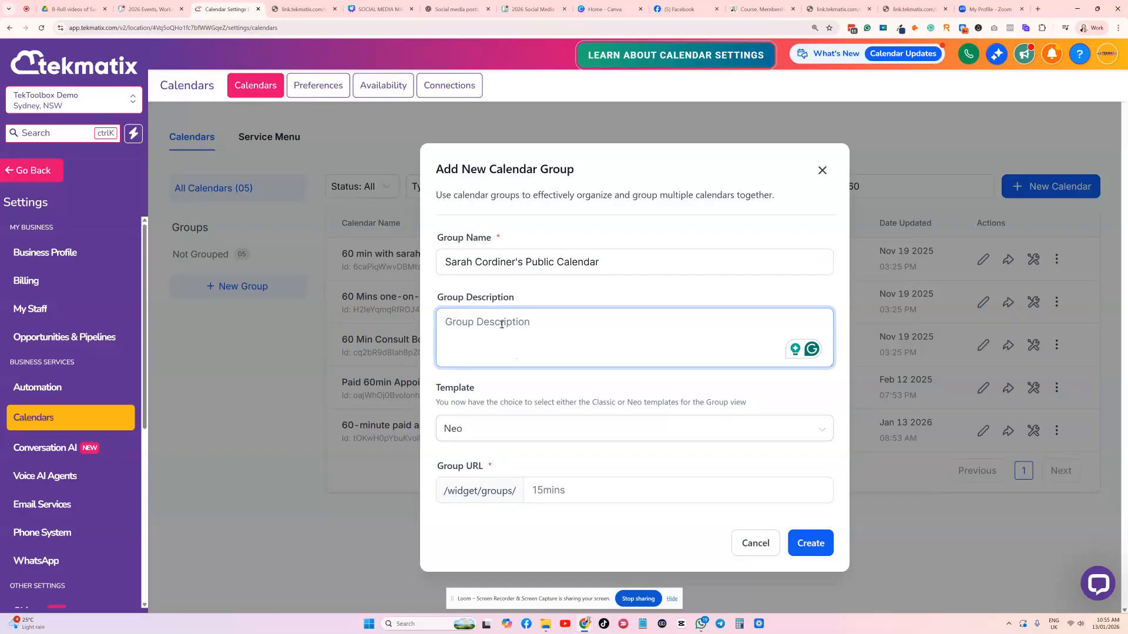
{"action": "type", "text": "Book a call with Sarah Cordiner"}
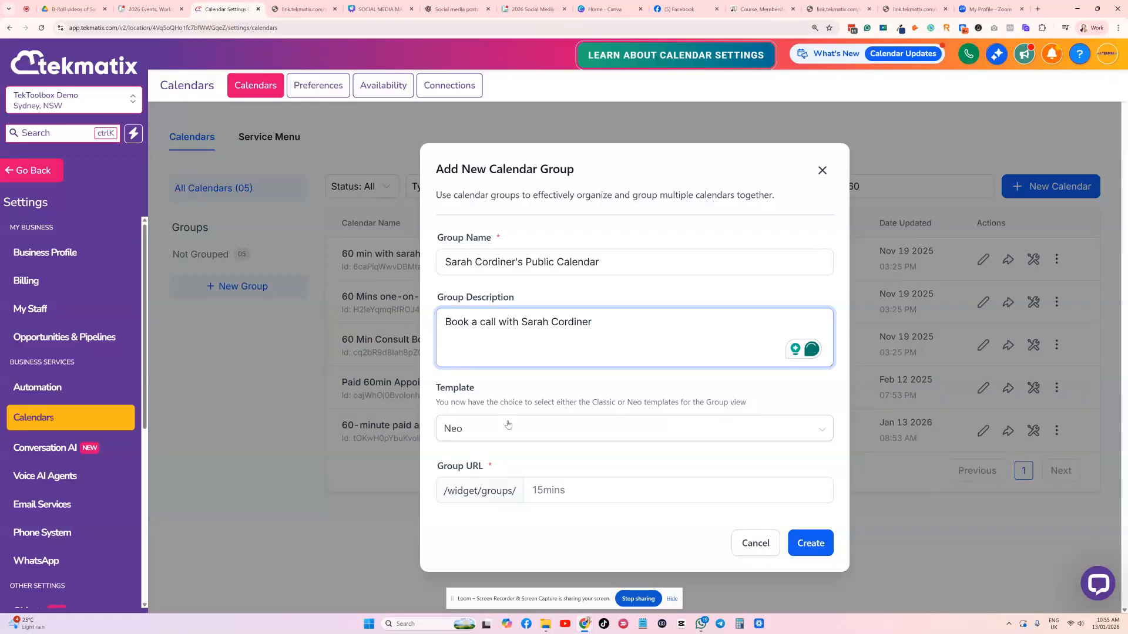
{"action": "left_click", "coordinate": [582, 490]}
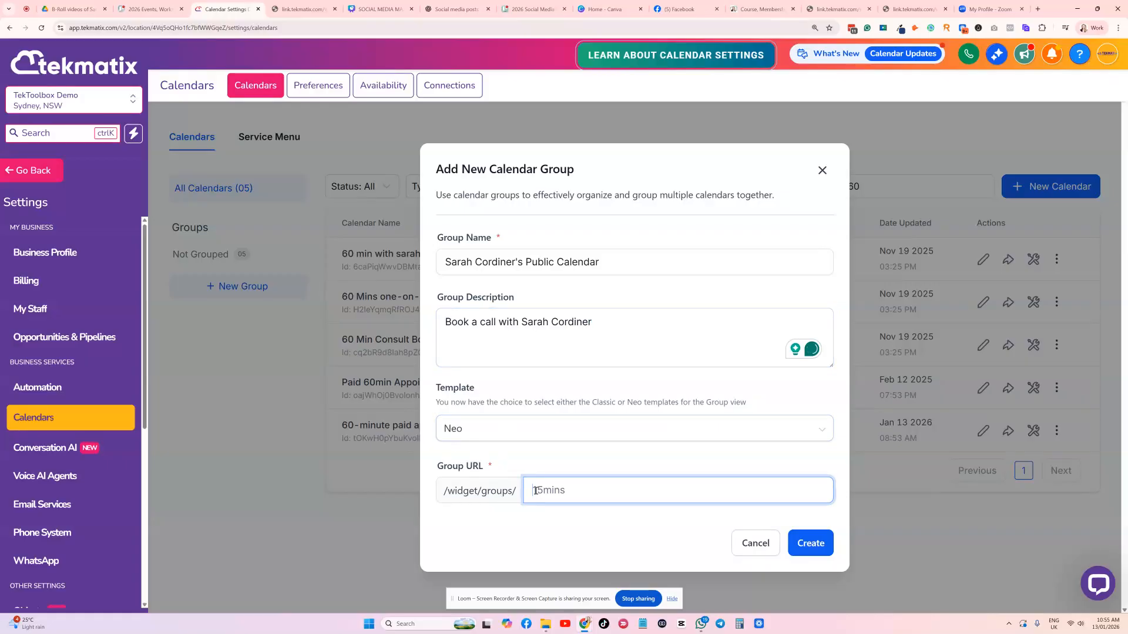
{"action": "type", "text": "sarah-cordiners-calendars"}
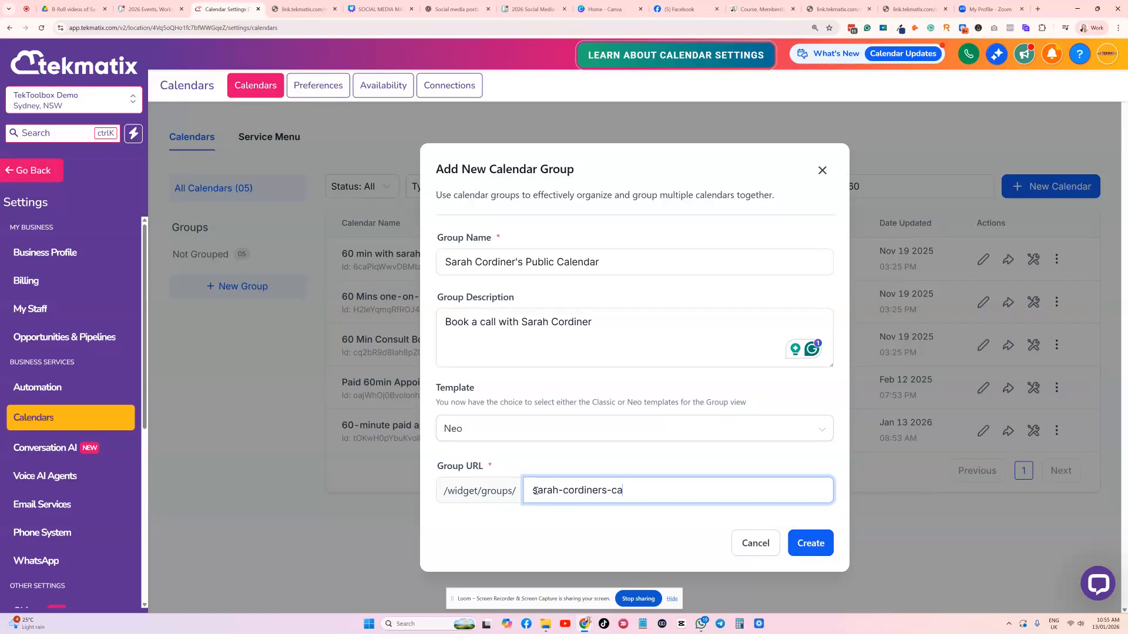
{"action": "left_click", "coordinate": [810, 541]}
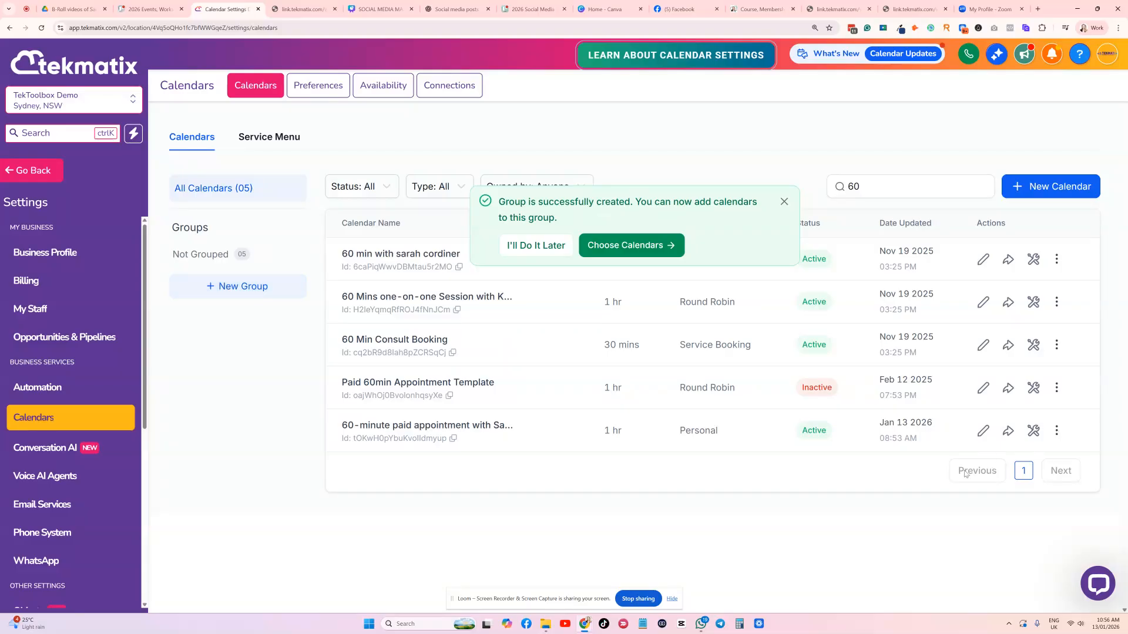
Add the $500 60-minute paid appointment, the 30 Min Coaching Call and the 15mins free strategy call calendars to the new group.
{"action": "left_click", "coordinate": [614, 244]}
{"action": "left_click", "coordinate": [555, 378]}
{"action": "type", "text": "60"}
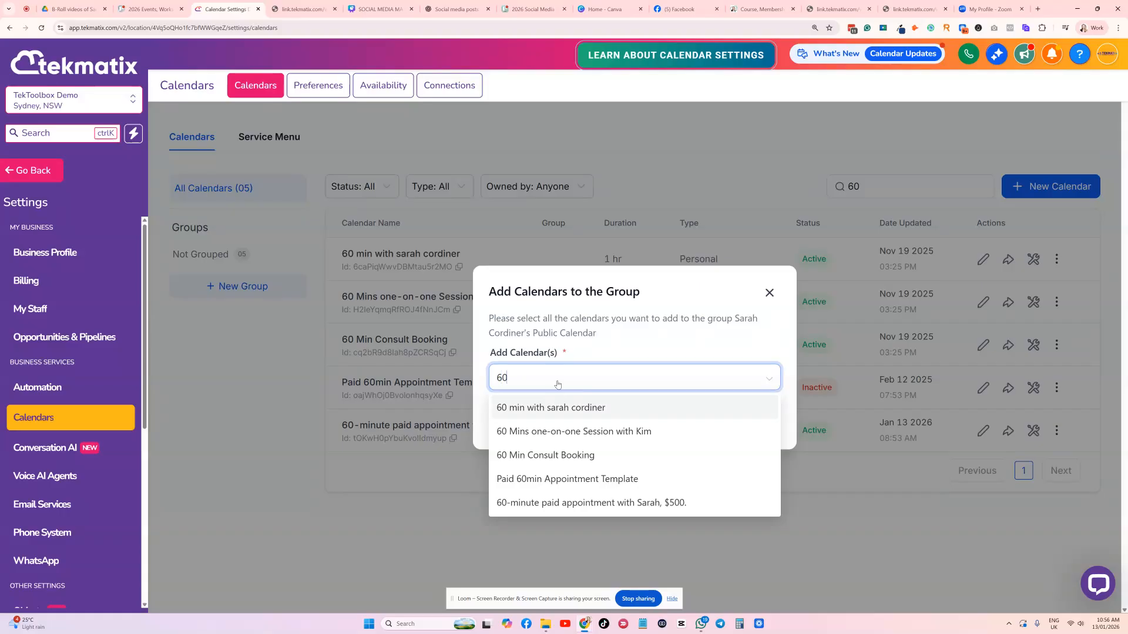
{"action": "left_click", "coordinate": [564, 509]}
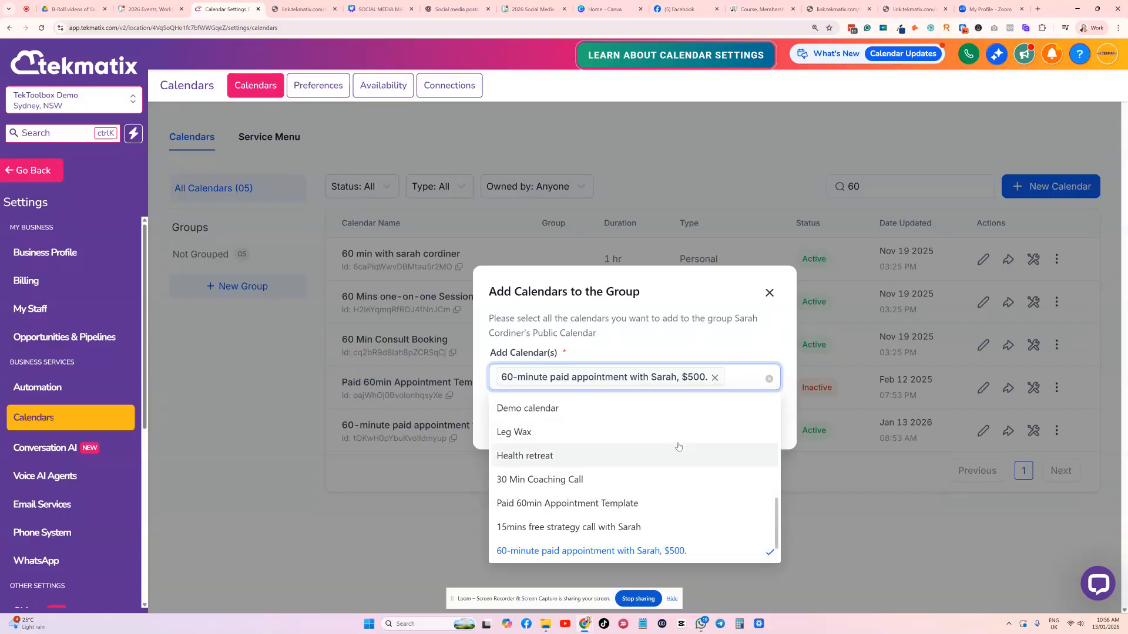
{"action": "left_click", "coordinate": [563, 479]}
{"action": "scroll", "coordinate": [594, 449], "scroll_direction": "down", "scroll_amount": 1}
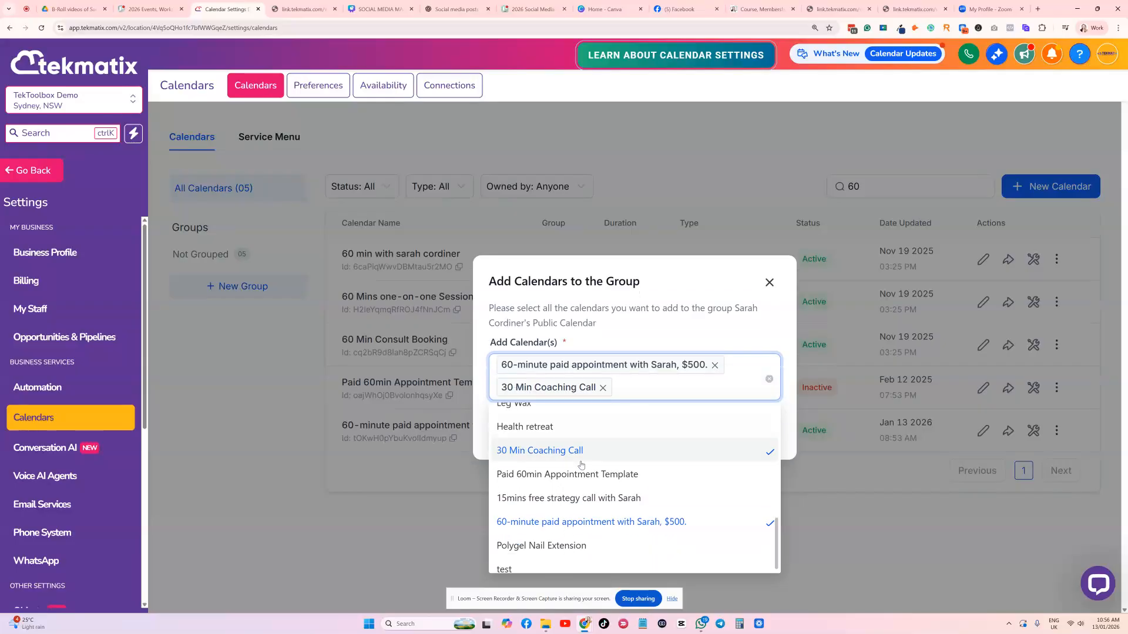
{"action": "left_click", "coordinate": [570, 502]}
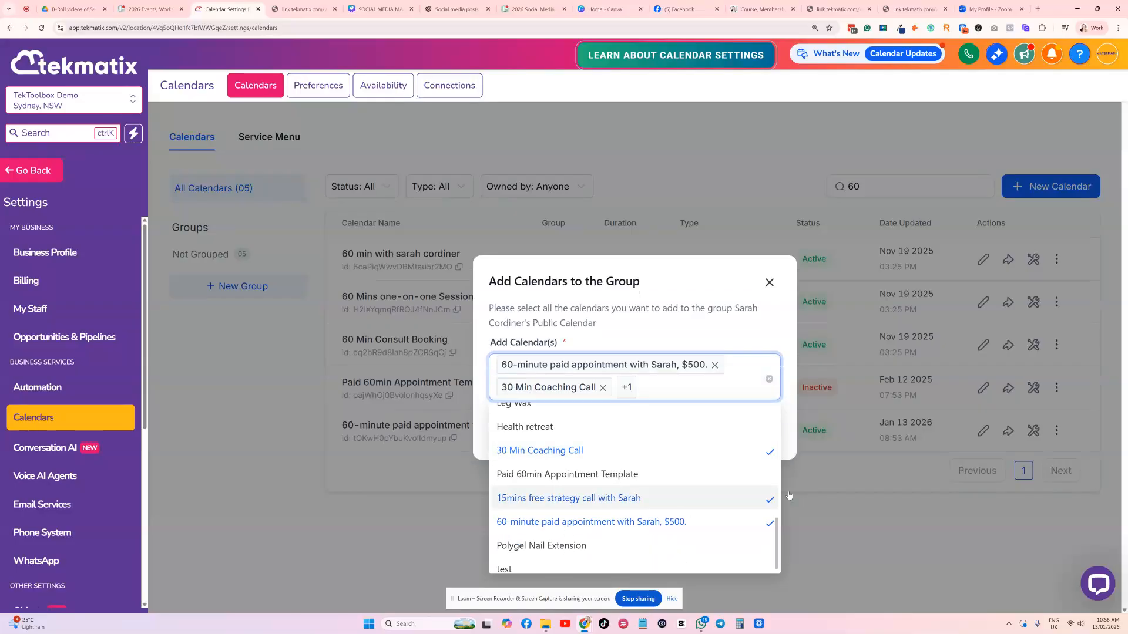
{"action": "left_click", "coordinate": [782, 343]}
{"action": "mouse_move", "coordinate": [547, 382]}
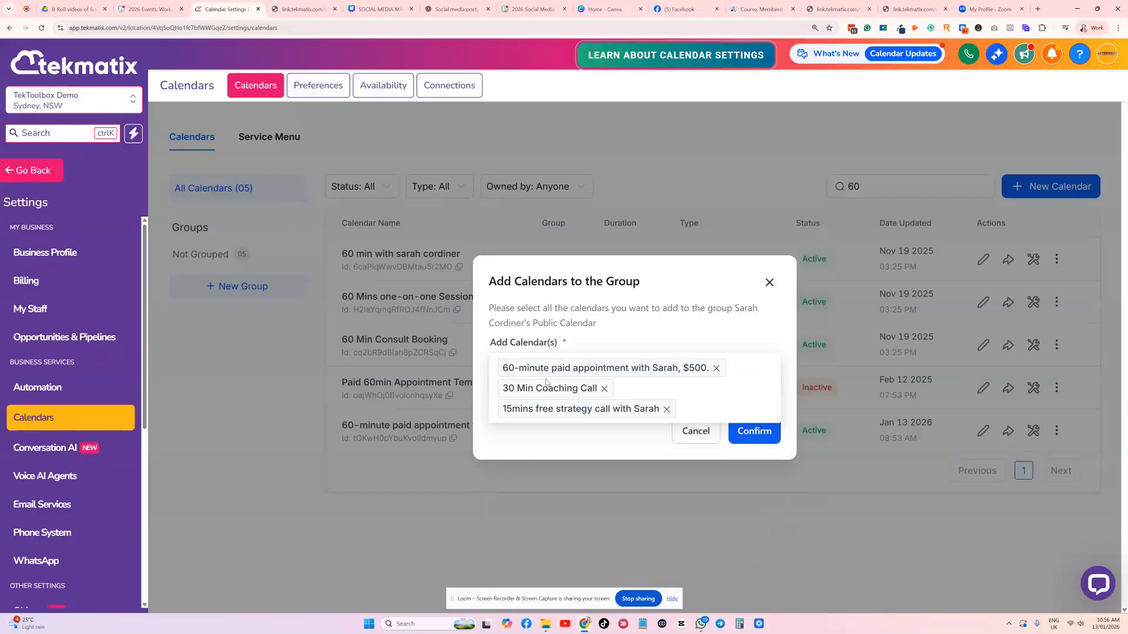
{"action": "left_click", "coordinate": [754, 431]}
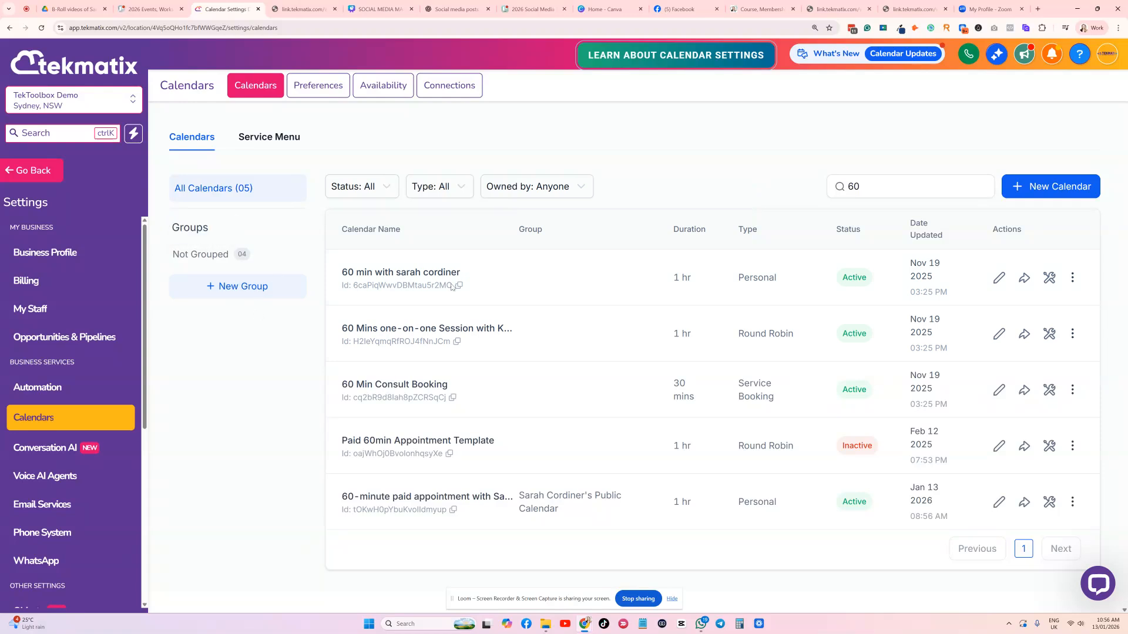
Reload the calendar settings, view the grouped booking page example again, and return to the refreshed list of calendar groups.
{"action": "left_click", "coordinate": [43, 29]}
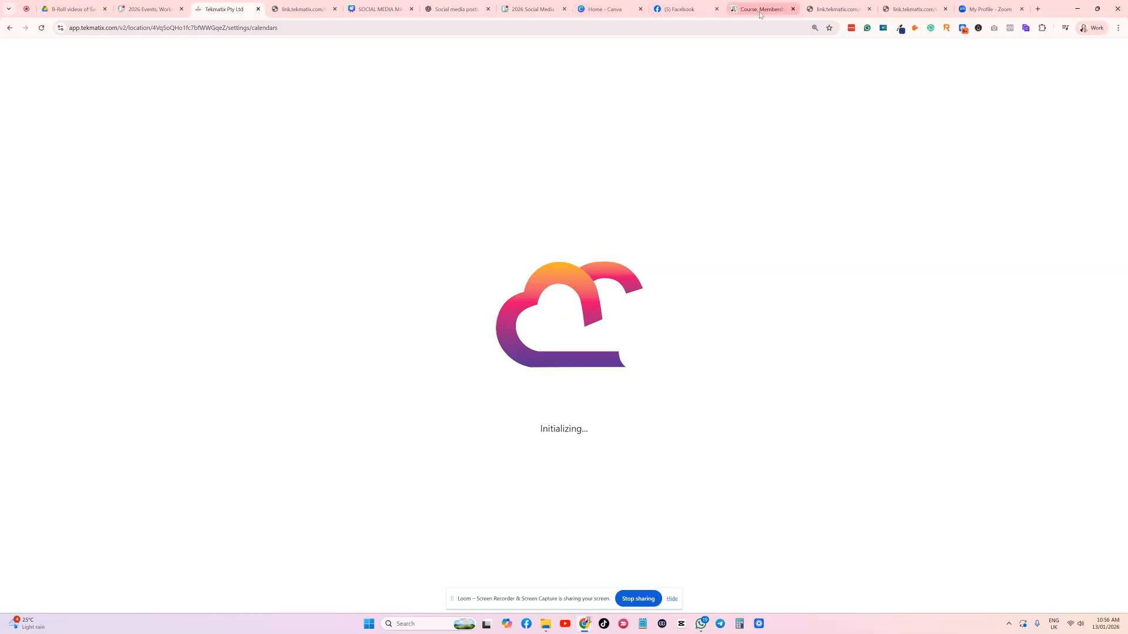
{"action": "left_click", "coordinate": [837, 8]}
{"action": "scroll", "coordinate": [512, 192], "scroll_direction": "up", "scroll_amount": 1}
{"action": "scroll", "coordinate": [541, 232], "scroll_direction": "down", "scroll_amount": 1}
{"action": "scroll", "coordinate": [536, 227], "scroll_direction": "up", "scroll_amount": 1}
{"action": "scroll", "coordinate": [535, 219], "scroll_direction": "down", "scroll_amount": 1}
{"action": "scroll", "coordinate": [468, 188], "scroll_direction": "up", "scroll_amount": 1}
{"action": "scroll", "coordinate": [456, 211], "scroll_direction": "down", "scroll_amount": 1}
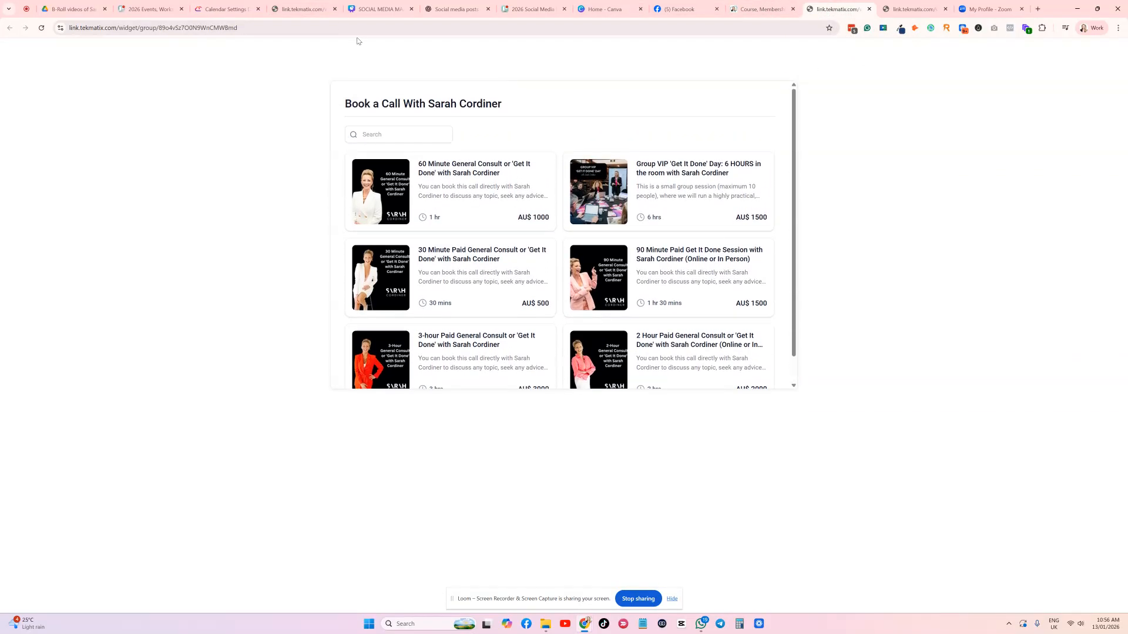
{"action": "left_click", "coordinate": [226, 9]}
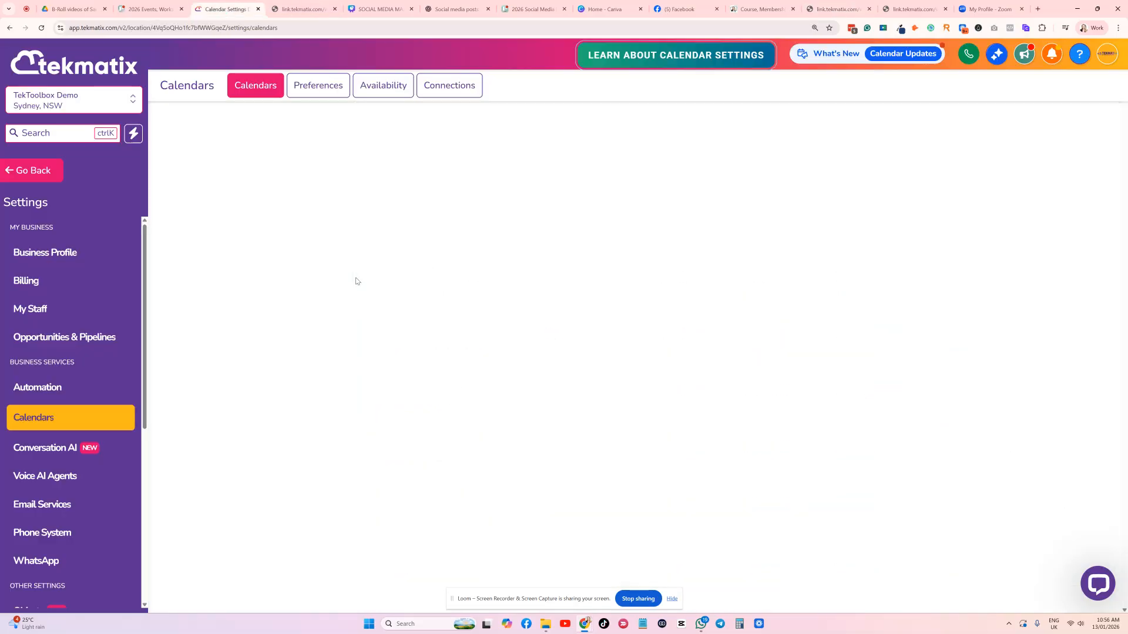
{"action": "scroll", "coordinate": [207, 332], "scroll_direction": "down", "scroll_amount": 3}
{"action": "scroll", "coordinate": [206, 324], "scroll_direction": "up", "scroll_amount": 3}
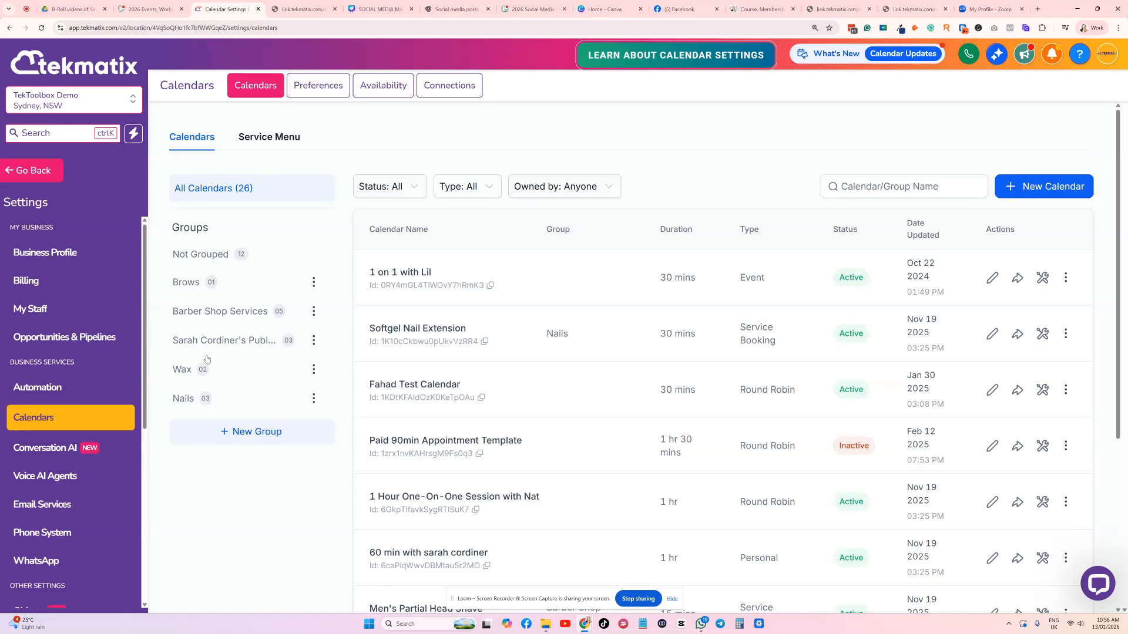
Open the sharing options of the new public calendar group and show its embed code.
{"action": "left_click", "coordinate": [313, 340]}
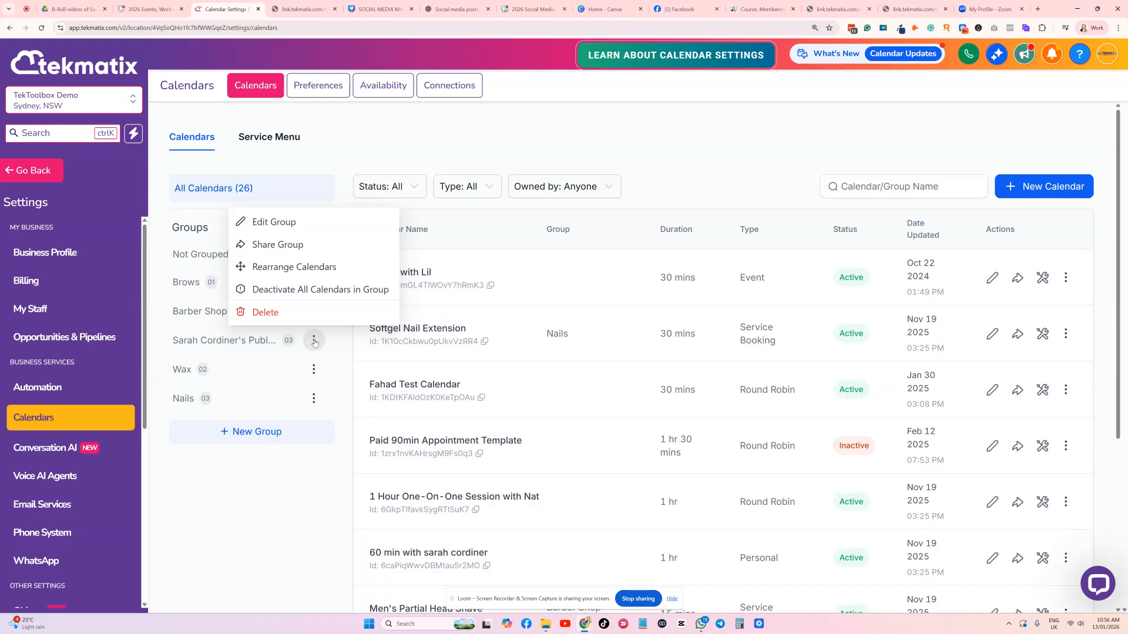
{"action": "left_click", "coordinate": [283, 246]}
{"action": "left_click", "coordinate": [542, 278]}
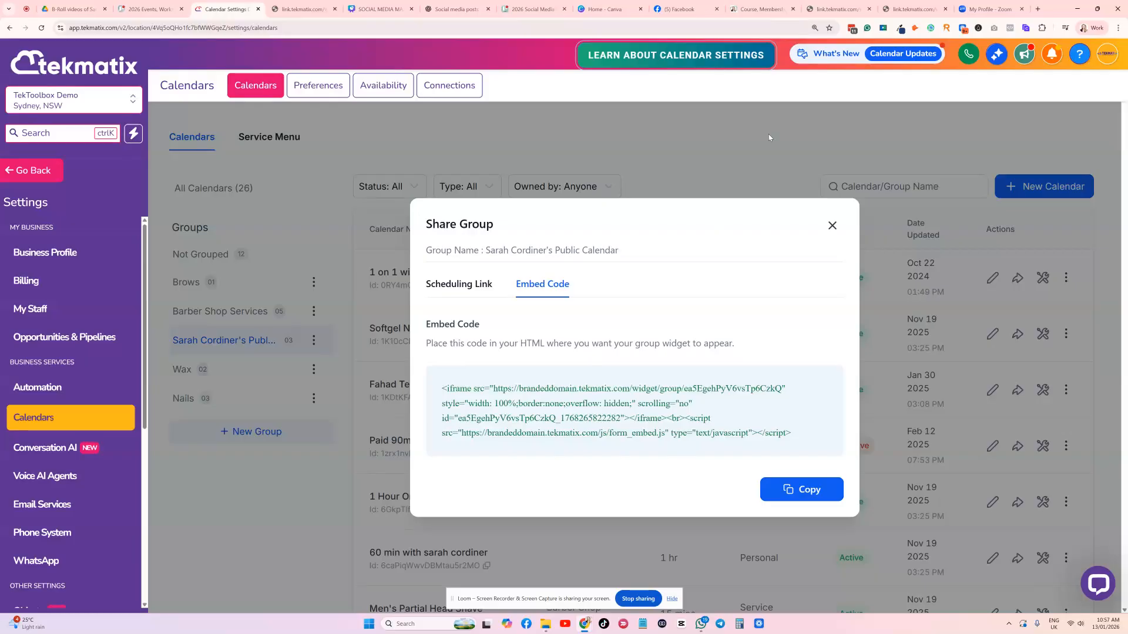
Check the grouped booking page as an example, and copy the new group's permanent link from its sharing options.
{"action": "left_click", "coordinate": [833, 5]}
{"action": "scroll", "coordinate": [516, 219], "scroll_direction": "down", "scroll_amount": 1}
{"action": "scroll", "coordinate": [549, 221], "scroll_direction": "up", "scroll_amount": 1}
{"action": "left_click", "coordinate": [232, 9]}
{"action": "left_click", "coordinate": [478, 285]}
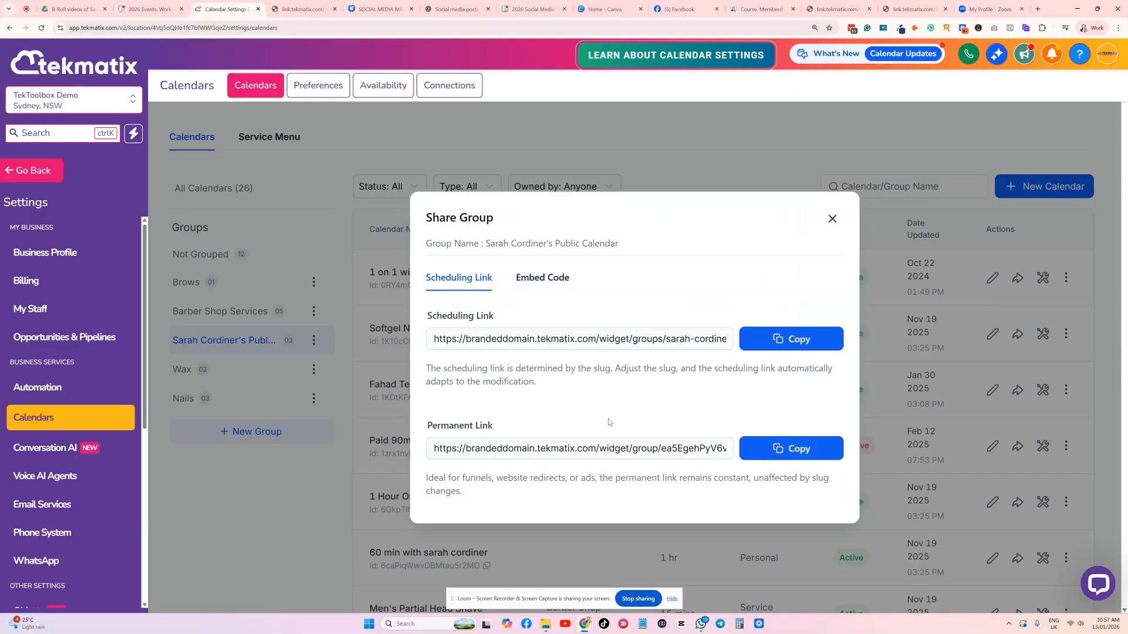
{"action": "left_click", "coordinate": [777, 449]}
Inspect the web address and call types of the grouped booking page, and close the new group's sharing options.
{"action": "left_click", "coordinate": [837, 9]}
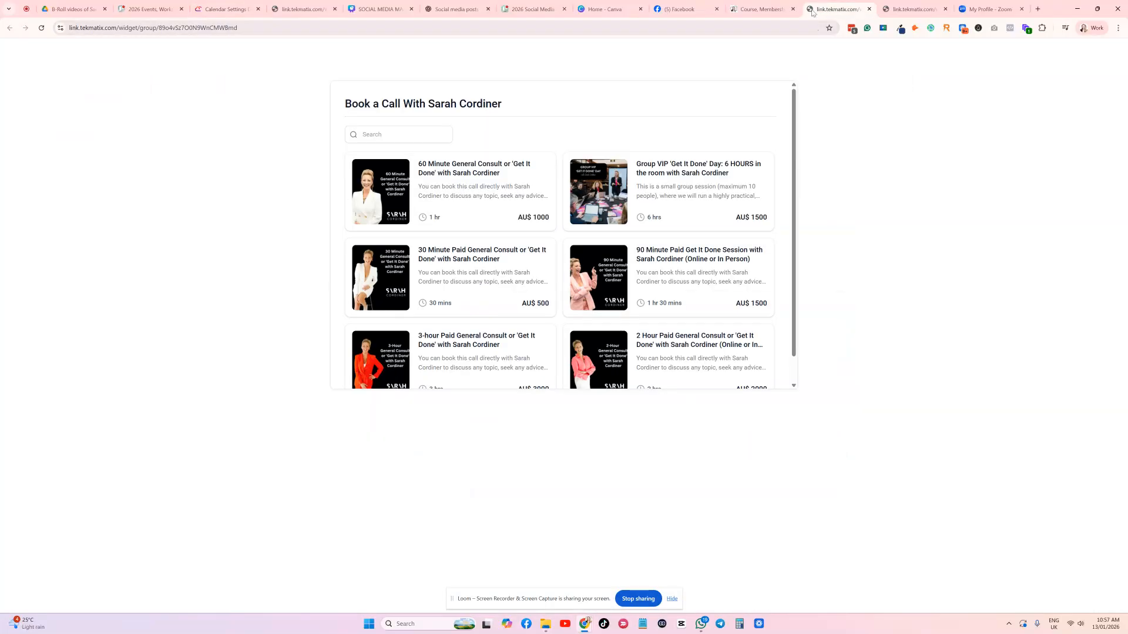
{"action": "left_click", "coordinate": [150, 28]}
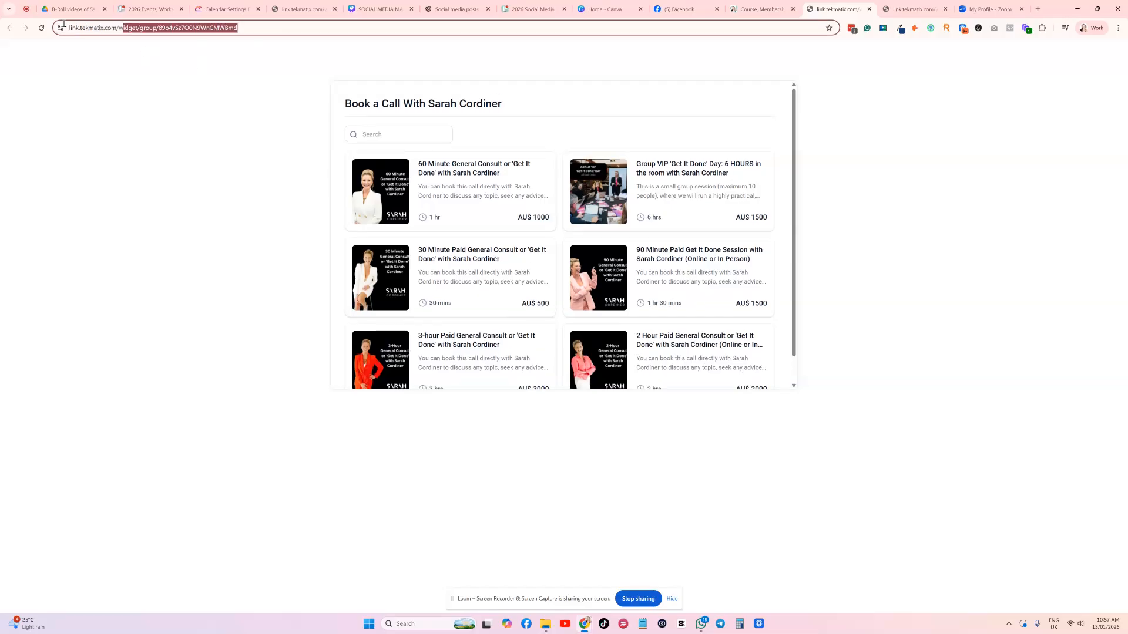
{"action": "left_click", "coordinate": [374, 154]}
{"action": "scroll", "coordinate": [469, 177], "scroll_direction": "down", "scroll_amount": 1}
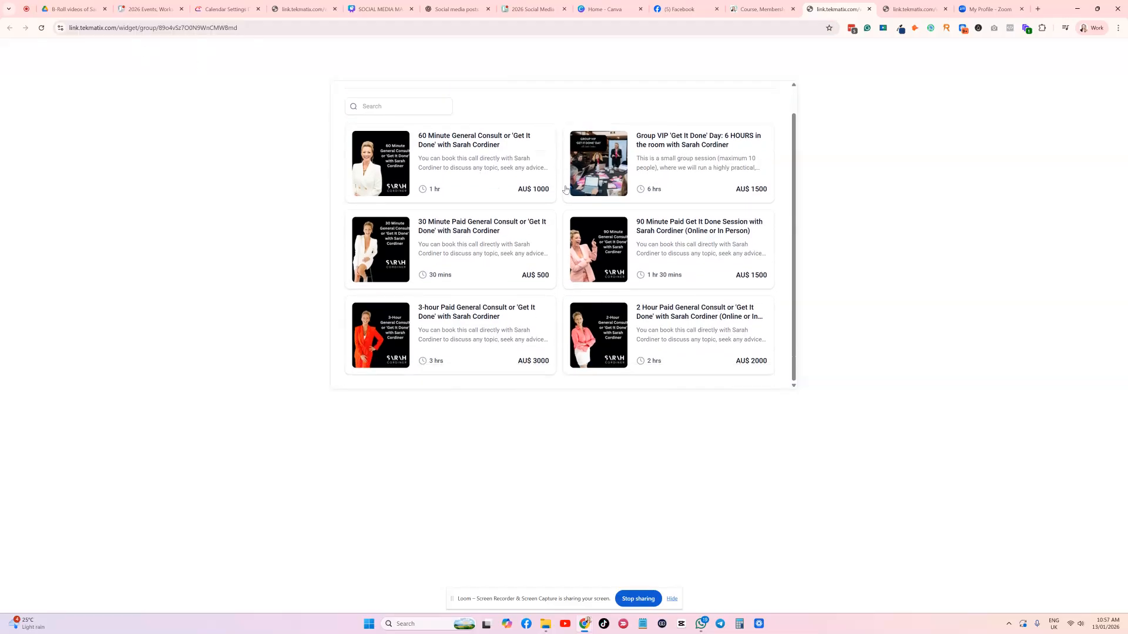
{"action": "left_click", "coordinate": [244, 9]}
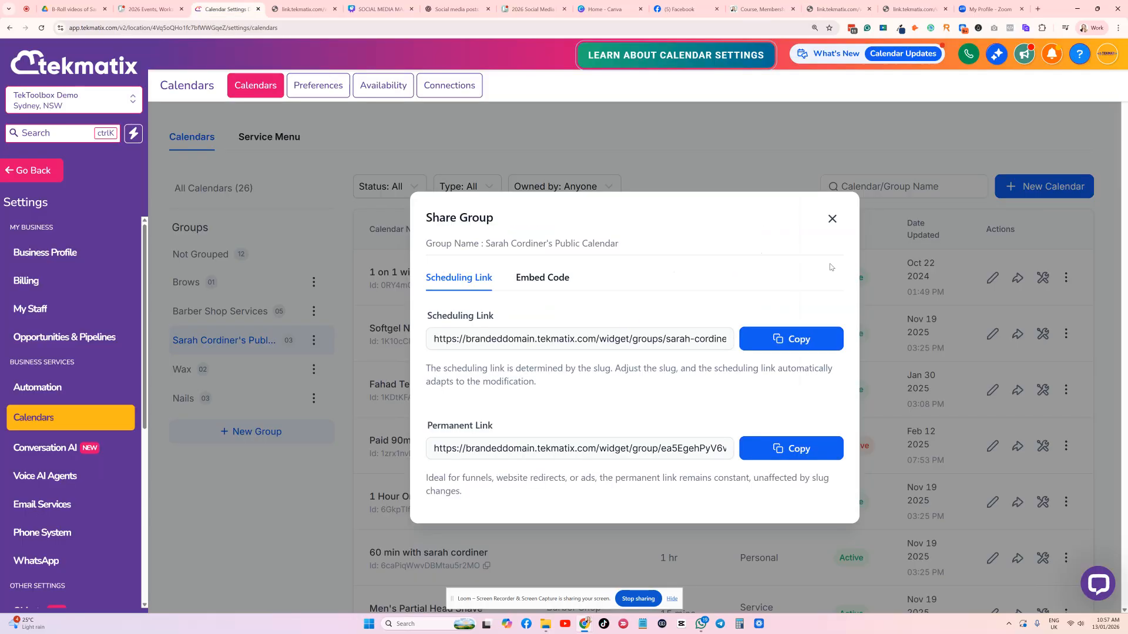
{"action": "left_click", "coordinate": [832, 218]}
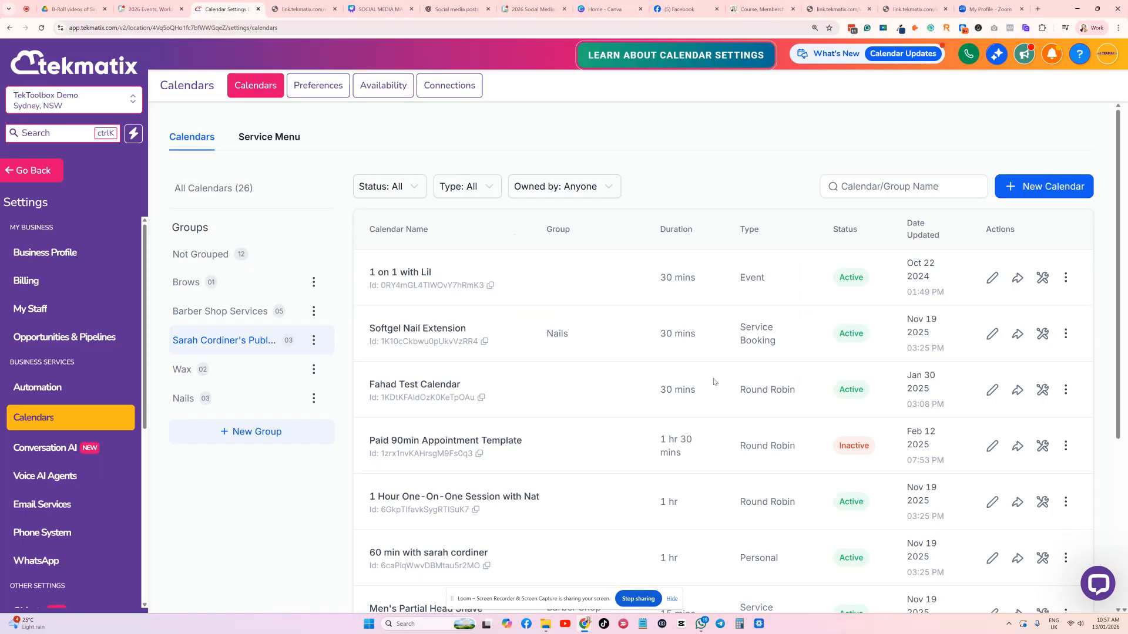
Open the support chat's message form and examine the details it asks for.
{"action": "left_click", "coordinate": [1096, 584]}
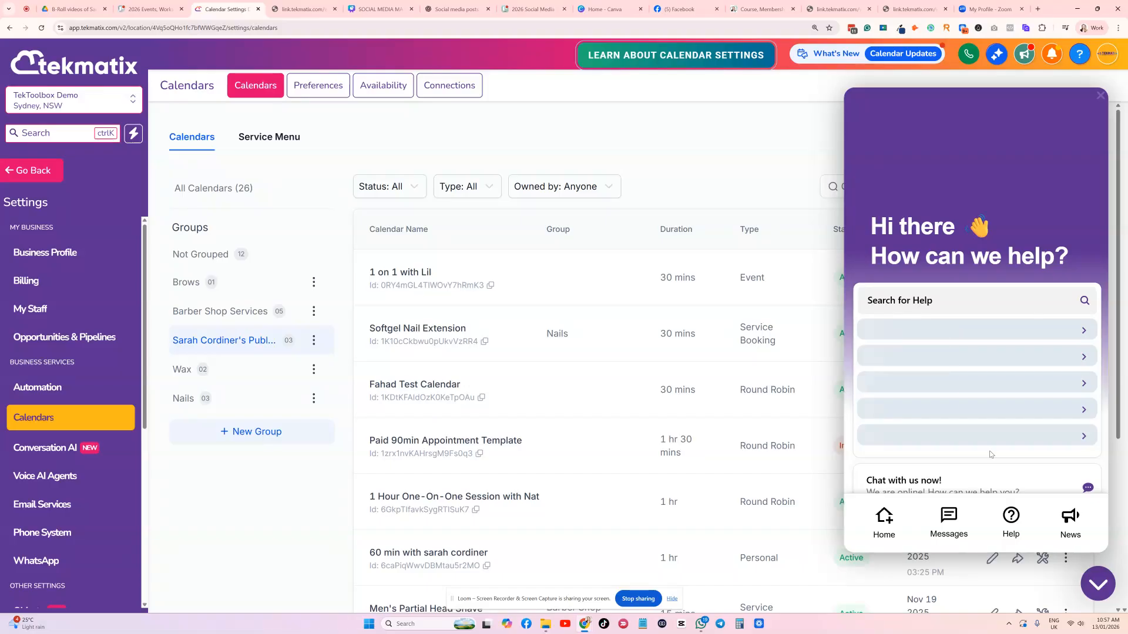
{"action": "left_click", "coordinate": [949, 519]}
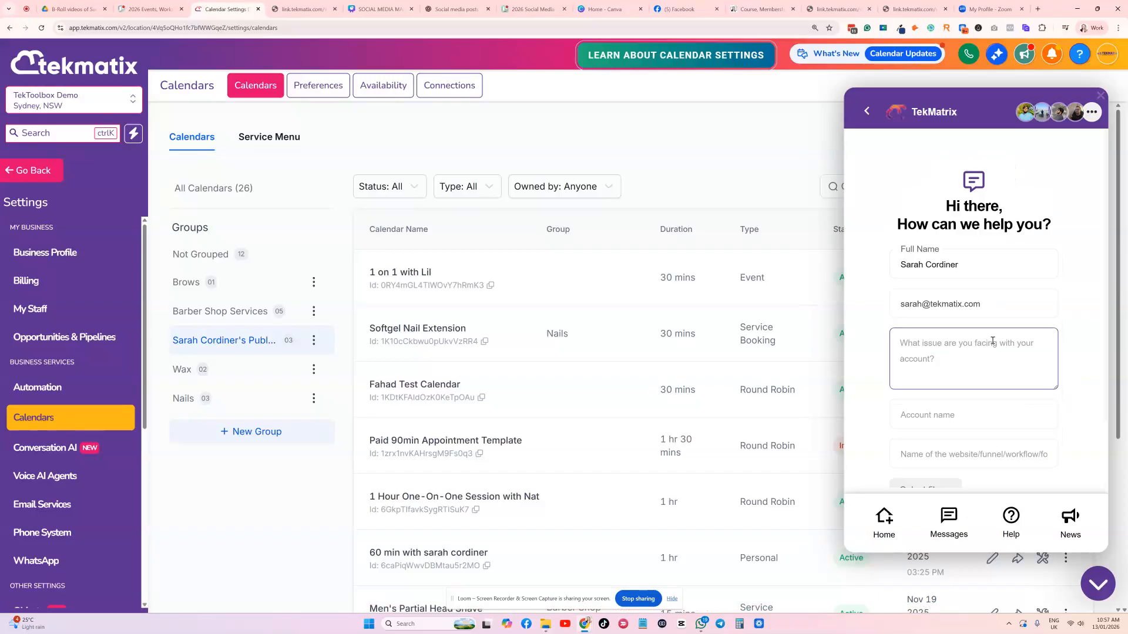
{"action": "scroll", "coordinate": [963, 351], "scroll_direction": "up", "scroll_amount": 1}
{"action": "scroll", "coordinate": [963, 351], "scroll_direction": "down", "scroll_amount": 2}
{"action": "scroll", "coordinate": [963, 351], "scroll_direction": "up", "scroll_amount": 2}
{"action": "scroll", "coordinate": [995, 282], "scroll_direction": "down", "scroll_amount": 2}
{"action": "scroll", "coordinate": [992, 292], "scroll_direction": "up", "scroll_amount": 2}
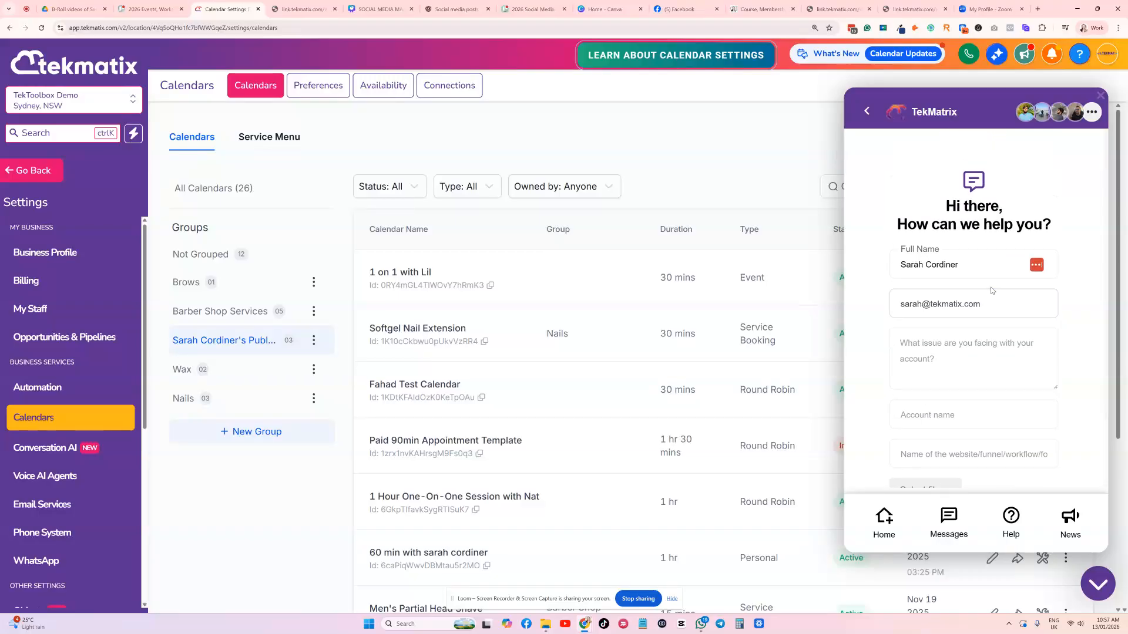
Leave the settings for the main dashboard and close the support chat.
{"action": "left_click", "coordinate": [36, 172]}
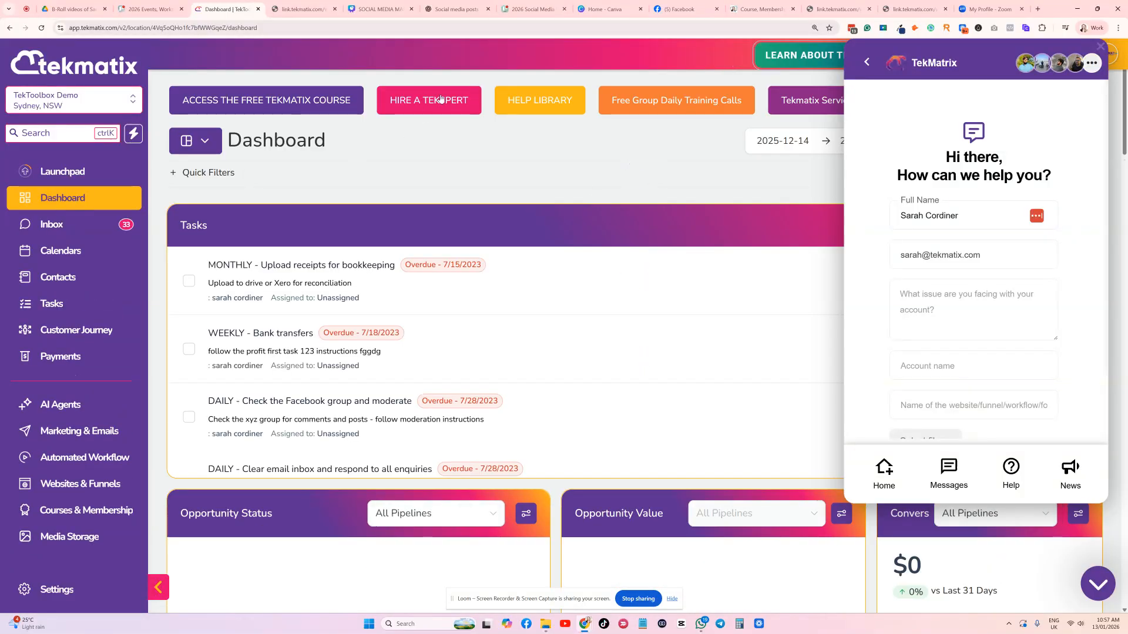
{"action": "left_click", "coordinate": [1093, 589]}
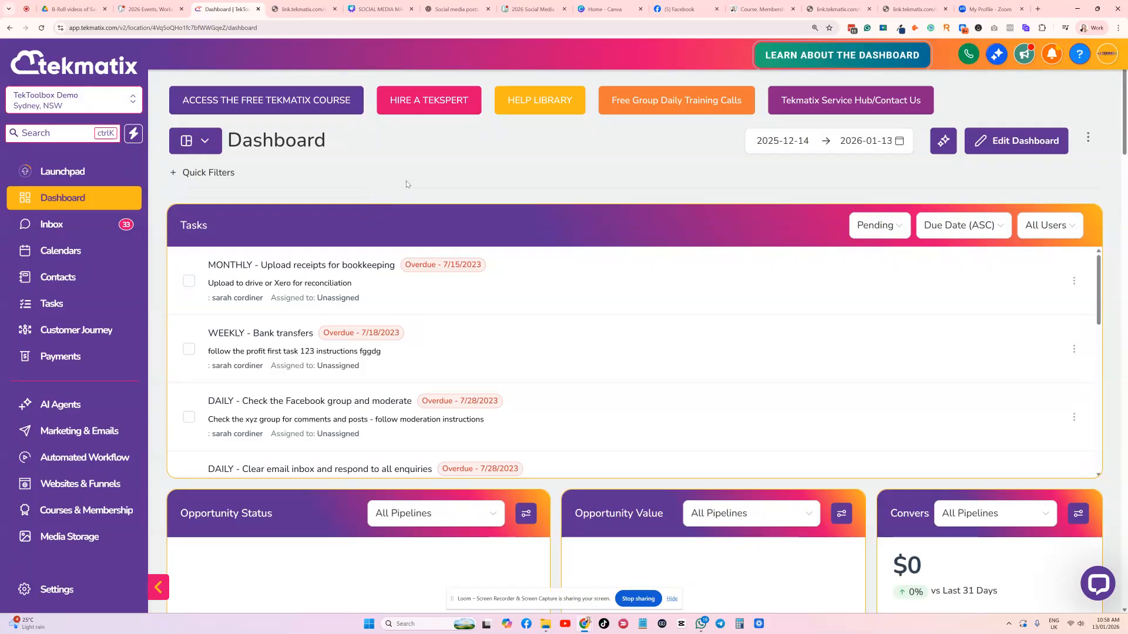
{"action": "mouse_move", "coordinate": [471, 223]}
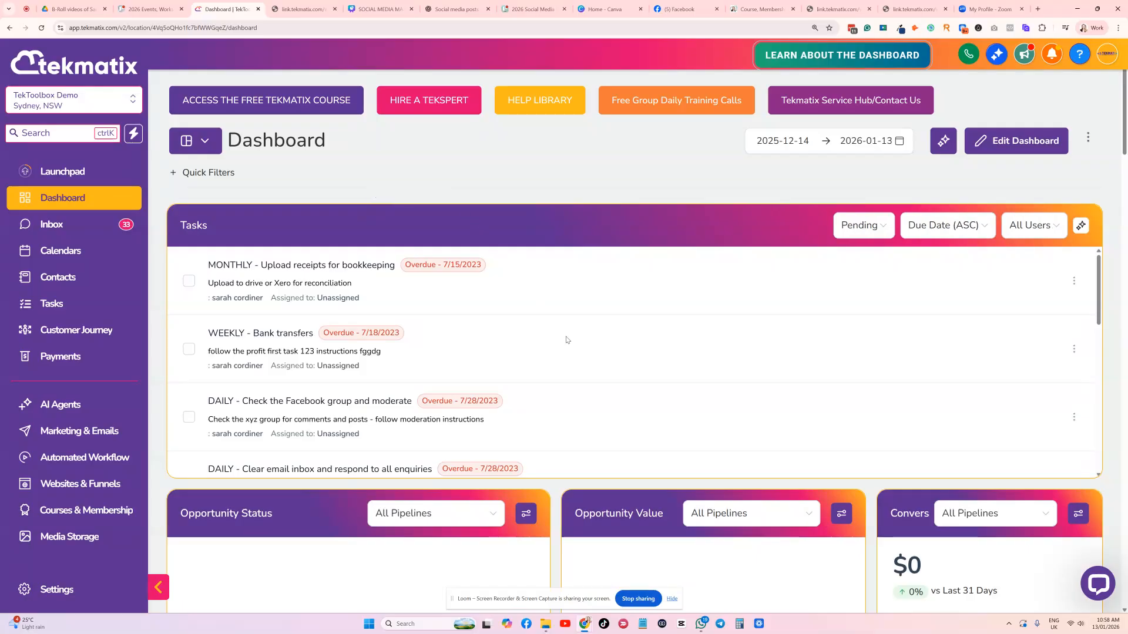